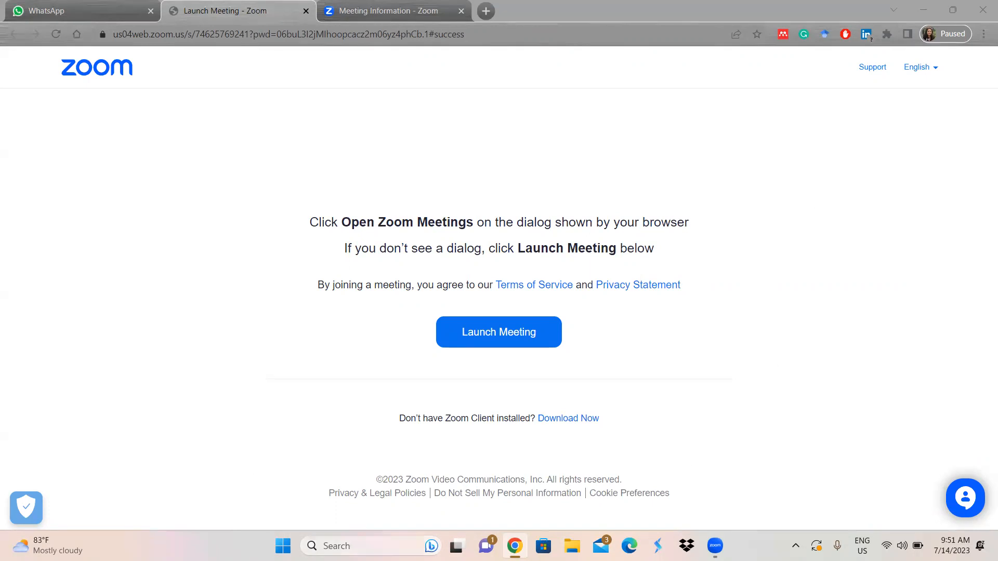
Step: Find Power BI Desktop on the computer and launch it
{"action": "key", "text": "super+s"}
{"action": "type", "text": "power"}
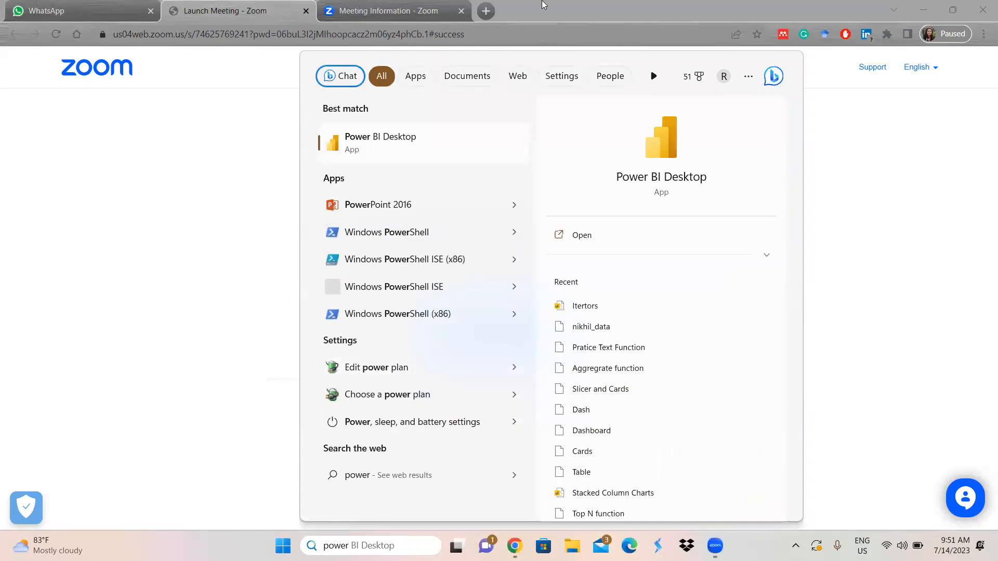
{"action": "left_click", "coordinate": [379, 150]}
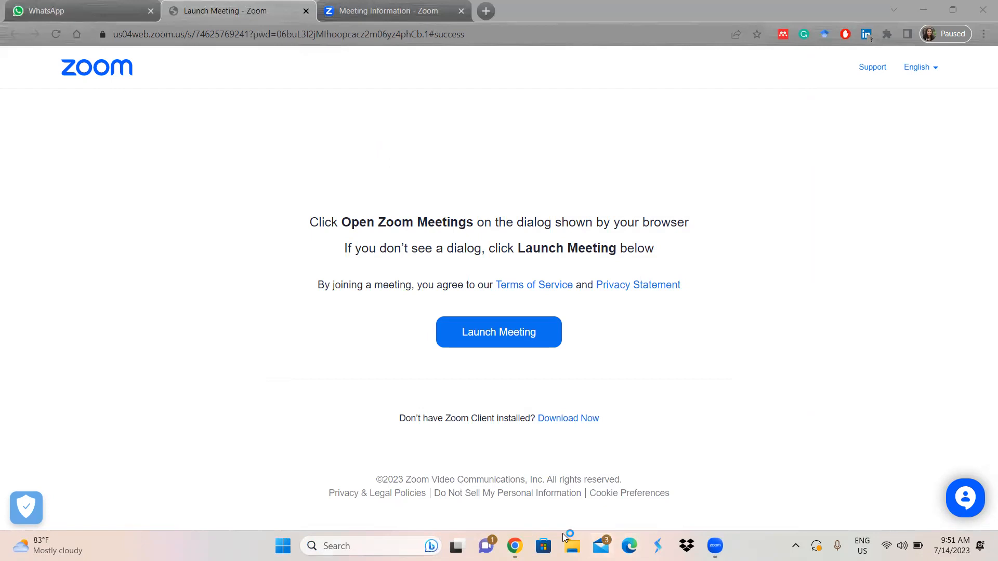
Step: Switch to WhatsApp and view the first four shared slides on TOTALQTD, TOTALYTD and the date-range diagram in the Powerbi 9 to 10 group
{"action": "left_click", "coordinate": [68, 11]}
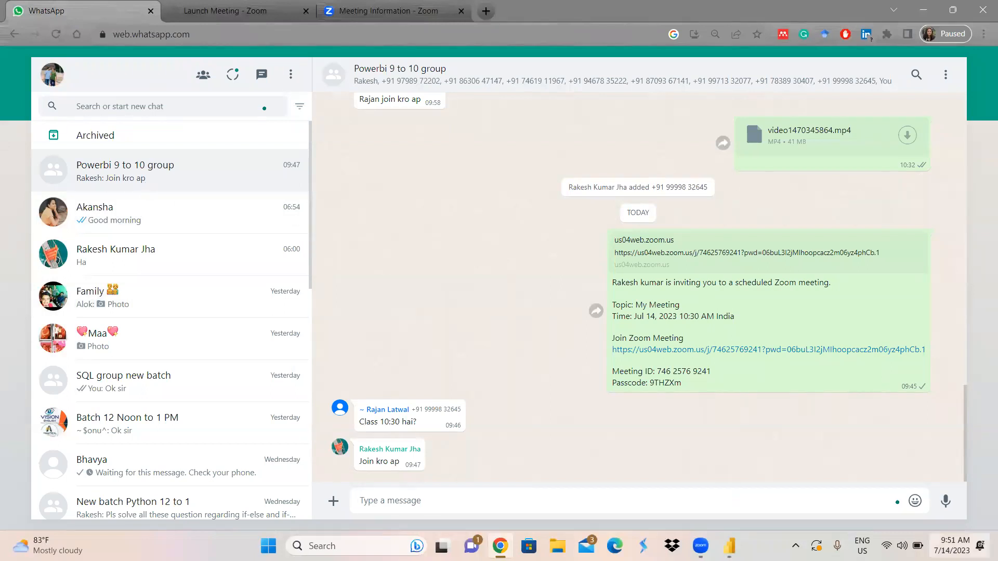
{"action": "left_click_drag", "start_coordinate": [966, 404], "coordinate": [961, 273]}
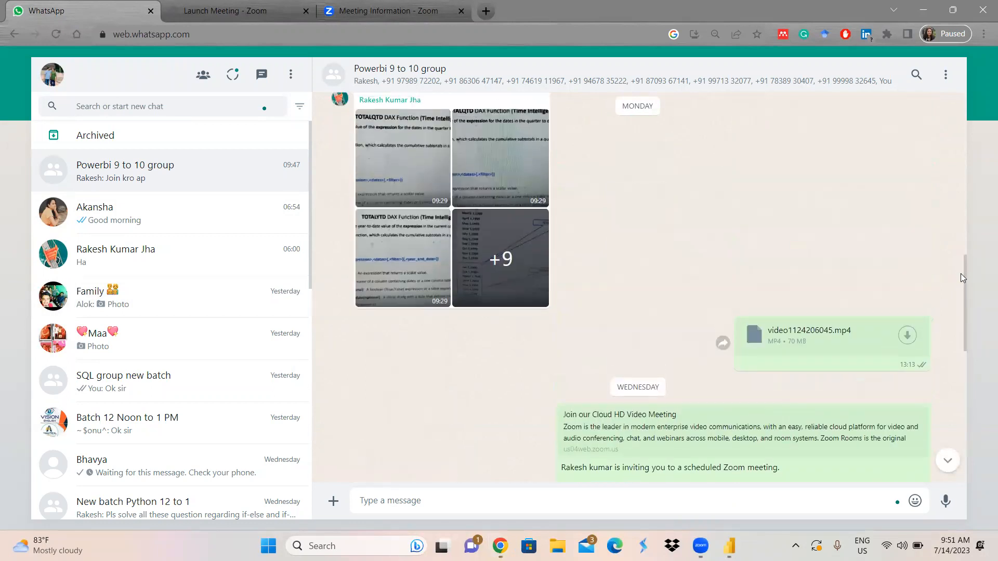
{"action": "left_click", "coordinate": [411, 177]}
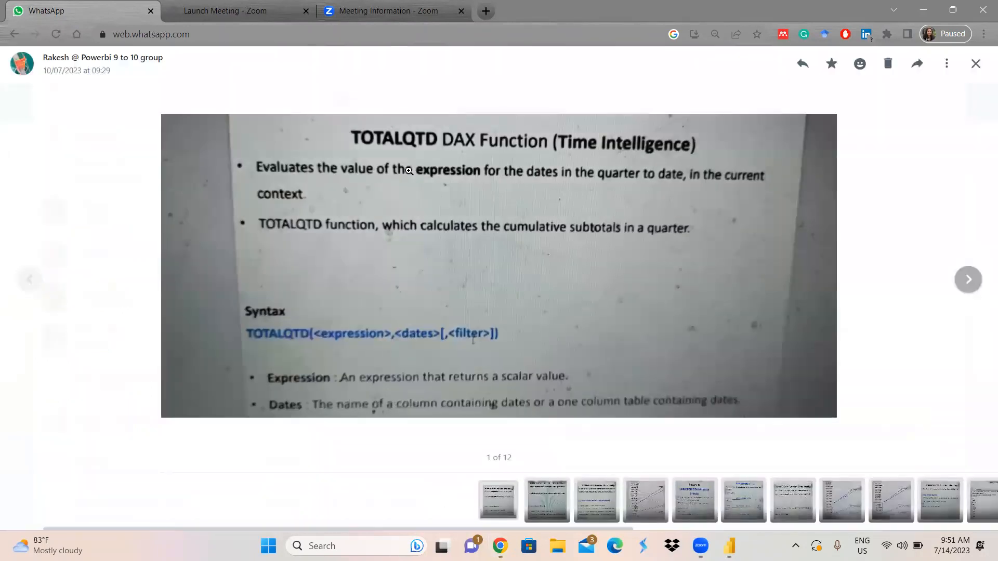
{"action": "left_click", "coordinate": [969, 280]}
{"action": "left_click", "coordinate": [968, 280]}
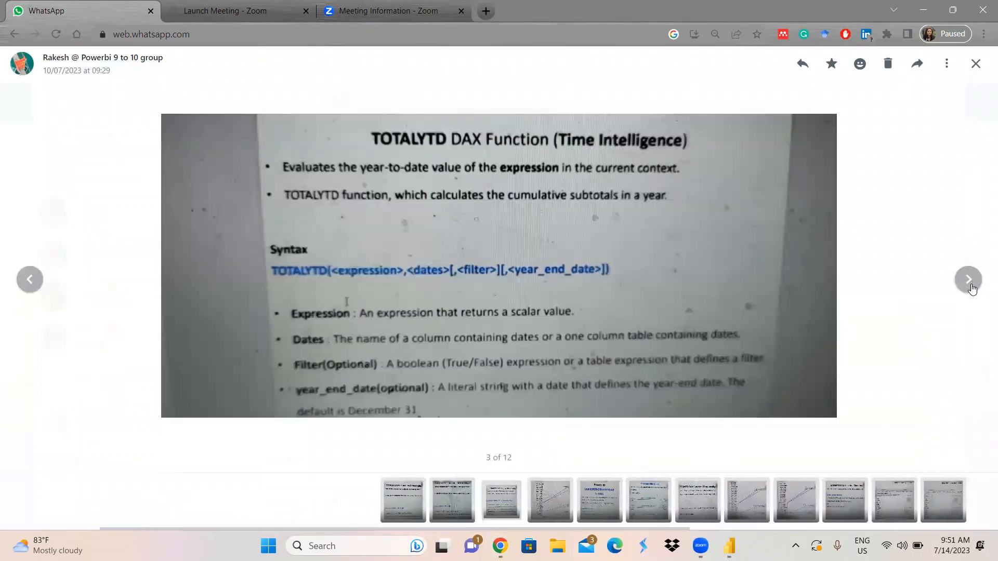
{"action": "left_click", "coordinate": [969, 281]}
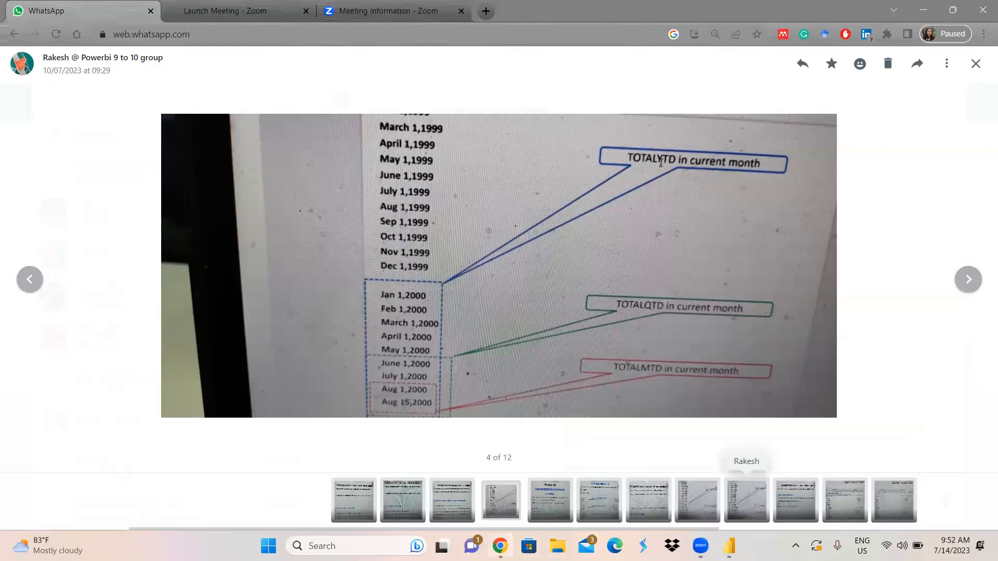
Step: Launch Excel 2016 and create a blank workbook
{"action": "left_click", "coordinate": [331, 544]}
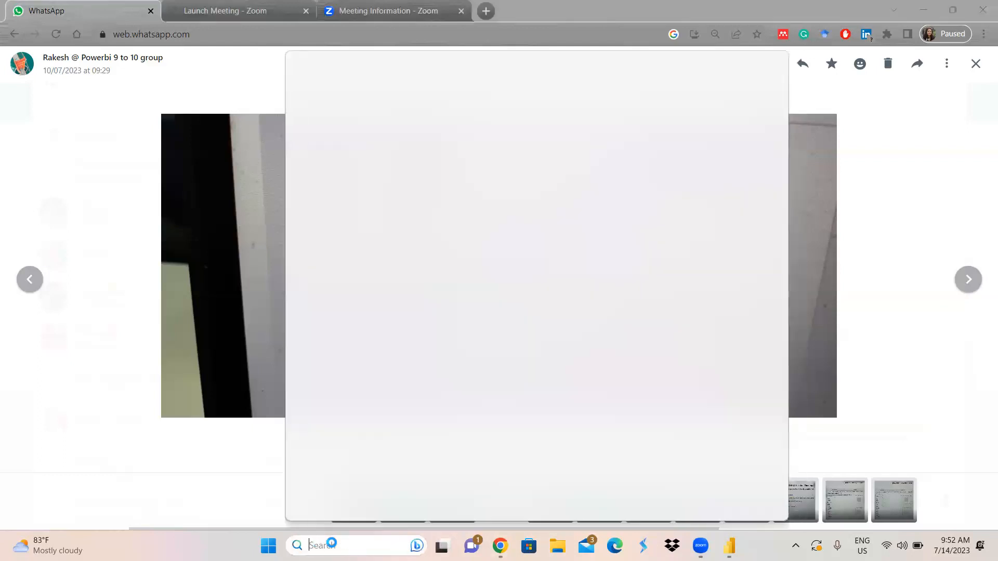
{"action": "type", "text": "excel"}
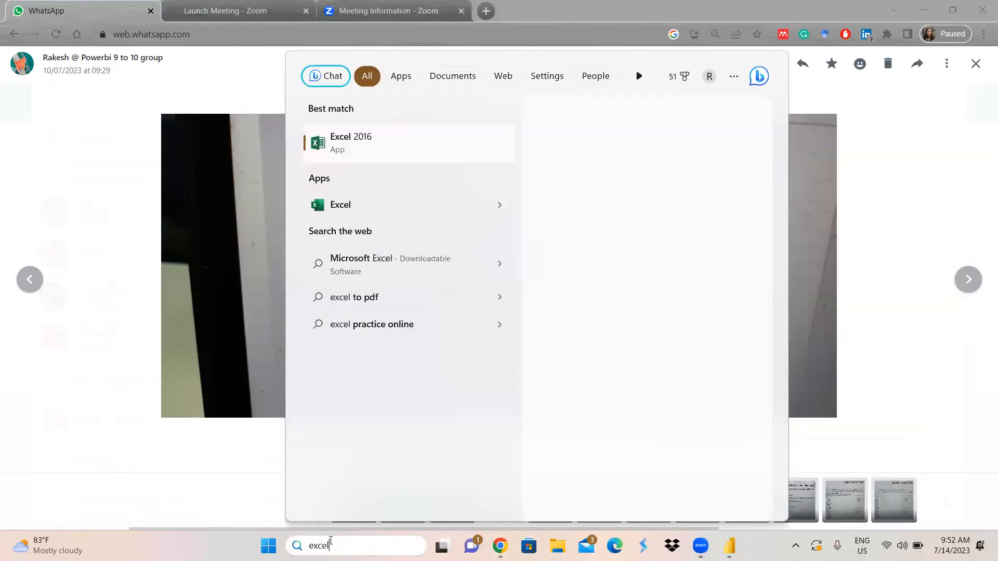
{"action": "left_click", "coordinate": [378, 137]}
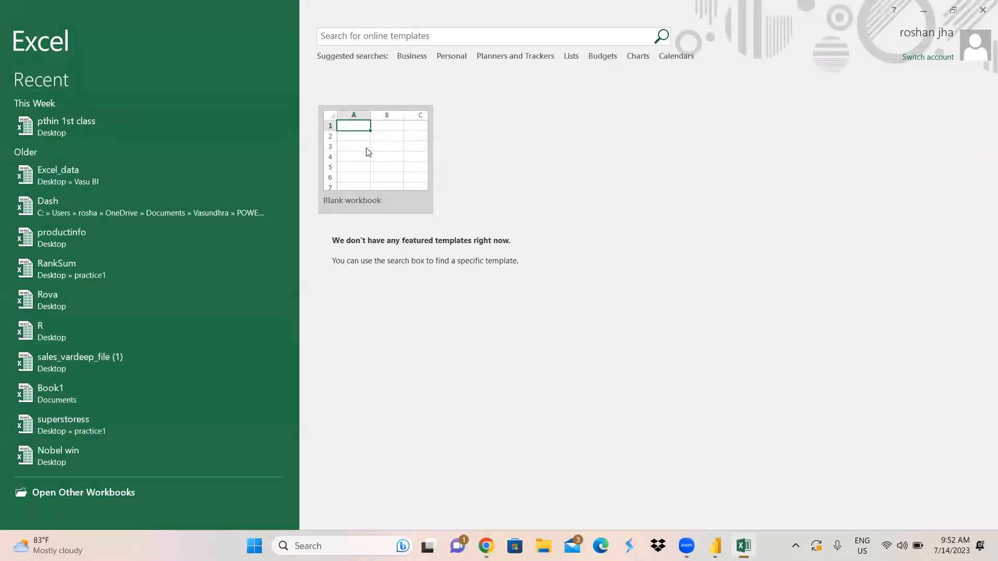
{"action": "left_click", "coordinate": [367, 152]}
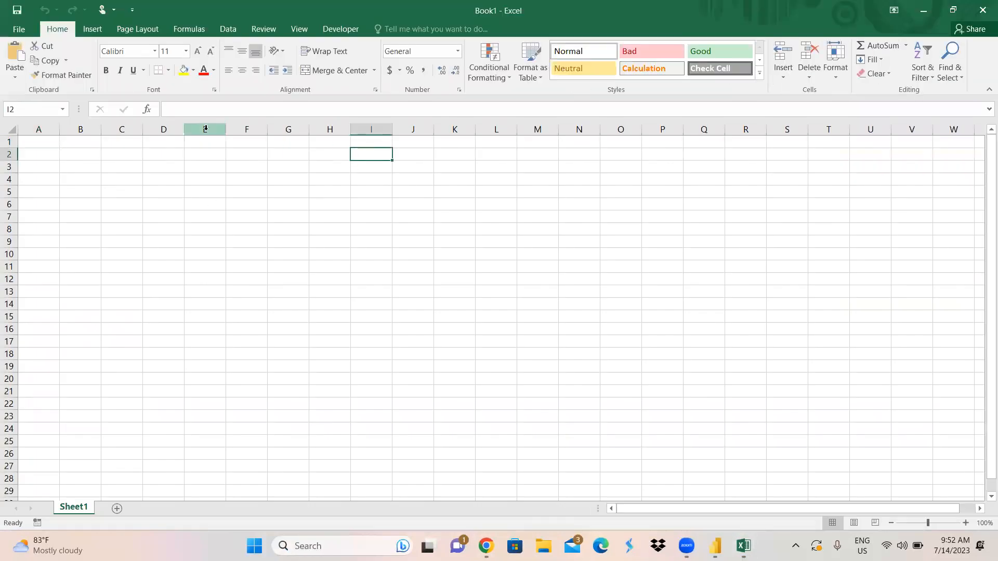
Step: Enter the numbers 1 through 7 down column E in cells E2 to E8
{"action": "left_click", "coordinate": [203, 151]}
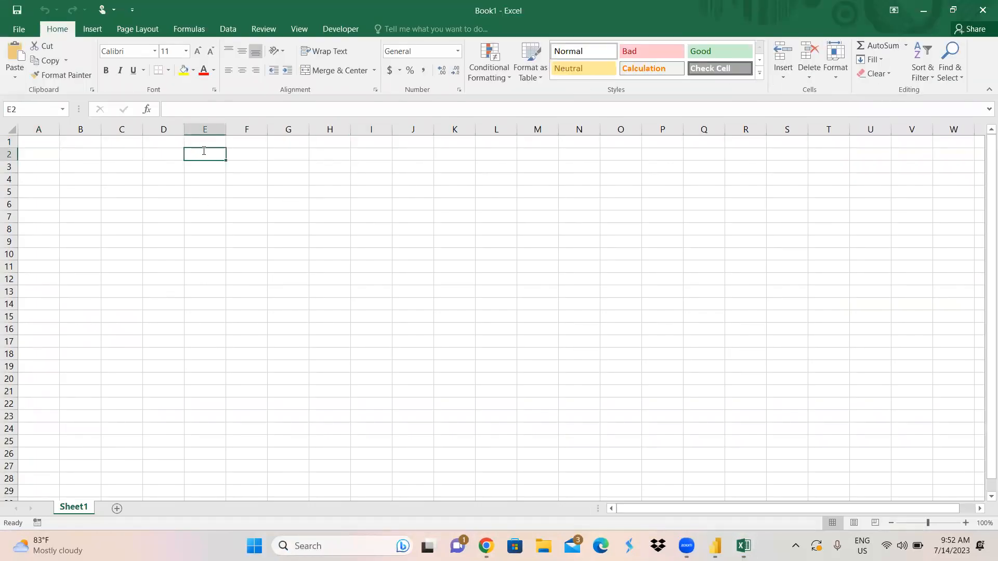
{"action": "type", "text": "1"}
{"action": "key", "text": "Return"}
{"action": "type", "text": "2"}
{"action": "key", "text": "Return"}
{"action": "type", "text": "3"}
{"action": "key", "text": "Return"}
{"action": "type", "text": "4"}
{"action": "key", "text": "Return"}
{"action": "type", "text": "5"}
{"action": "key", "text": "Return"}
{"action": "type", "text": "6"}
{"action": "key", "text": "Return"}
{"action": "type", "text": "7"}
{"action": "key", "text": "Return"}
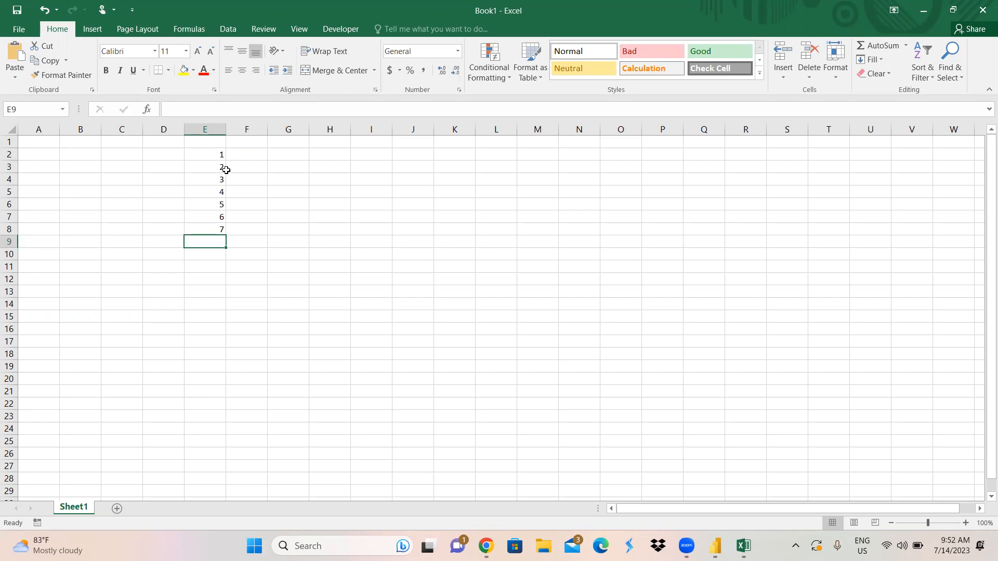
Step: Enter the running totals 1, 3, 6, 10, 15, 21 and 28 in cells F2 to F8
{"action": "double_click", "coordinate": [243, 155]}
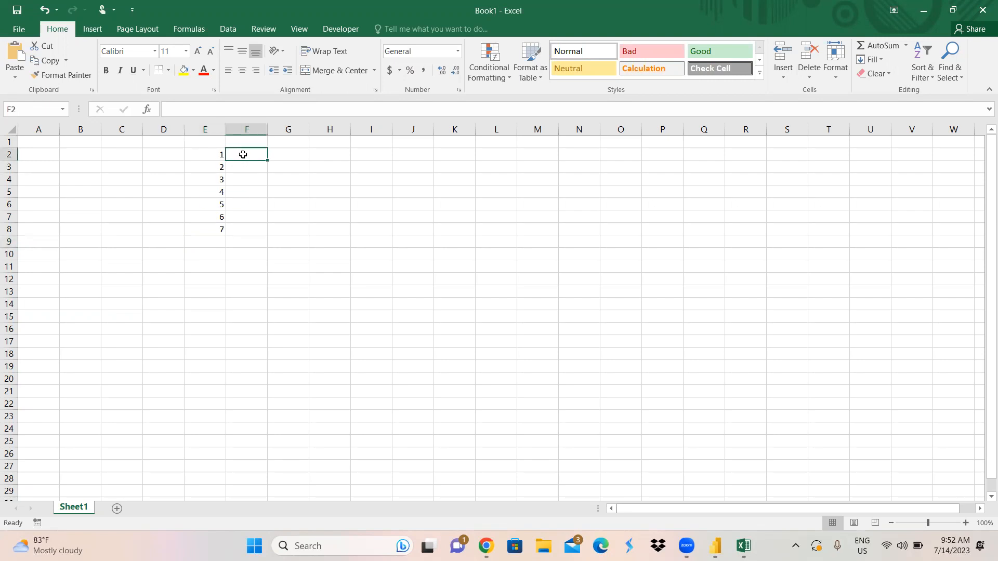
{"action": "type", "text": "1"}
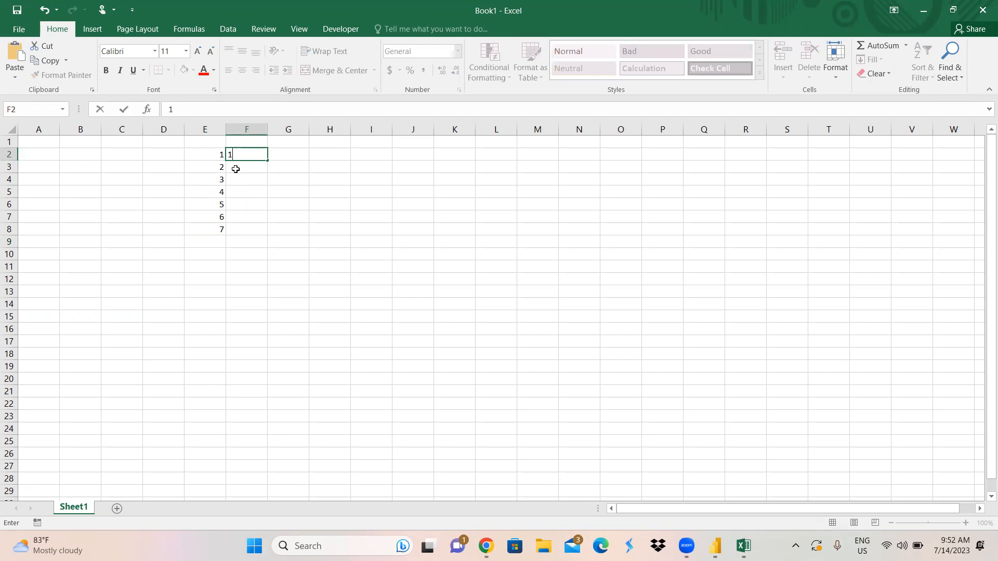
{"action": "left_click", "coordinate": [235, 169]}
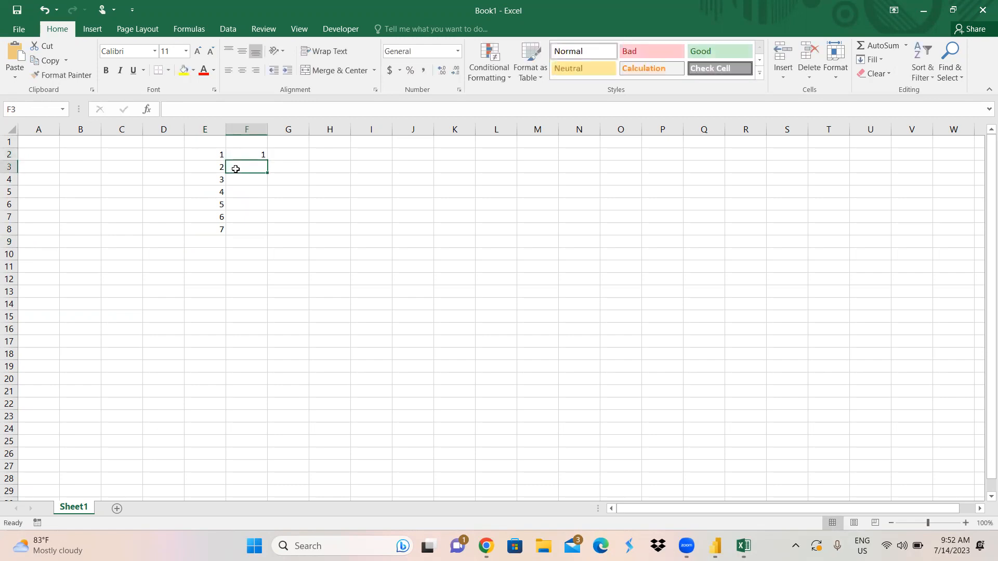
{"action": "type", "text": "3"}
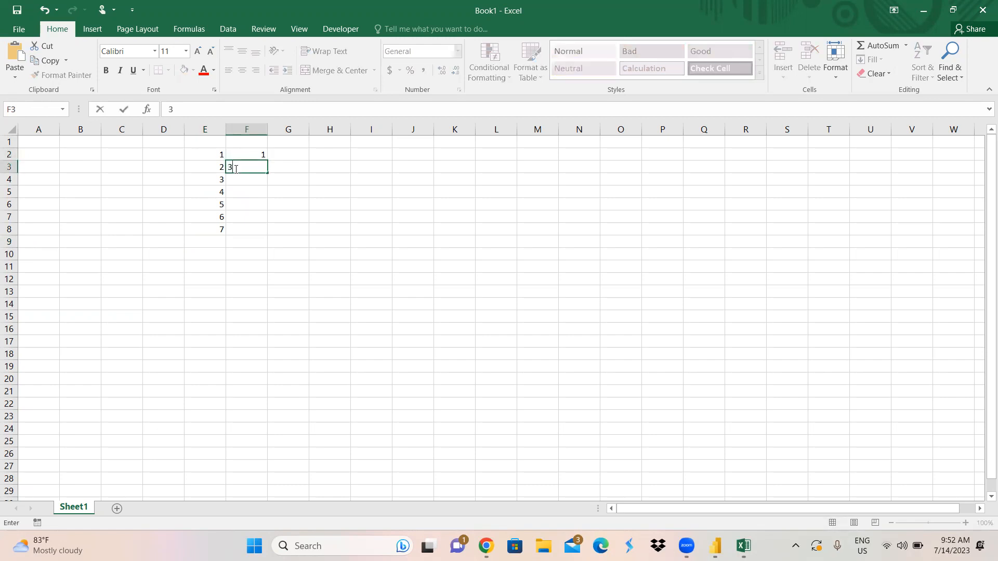
{"action": "key", "text": "Return"}
{"action": "type", "text": "6"}
{"action": "key", "text": "Return"}
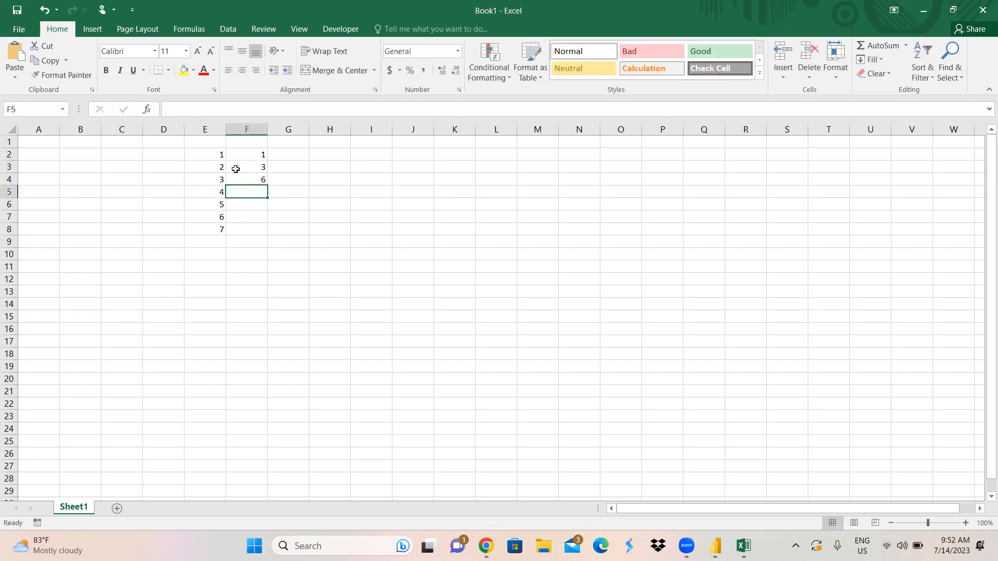
{"action": "type", "text": "10"}
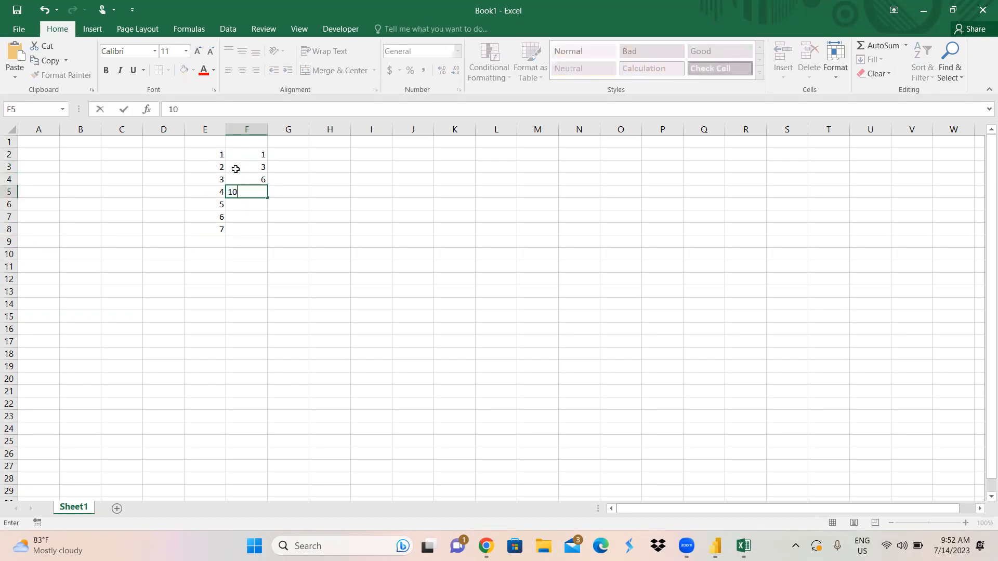
{"action": "key", "text": "Return"}
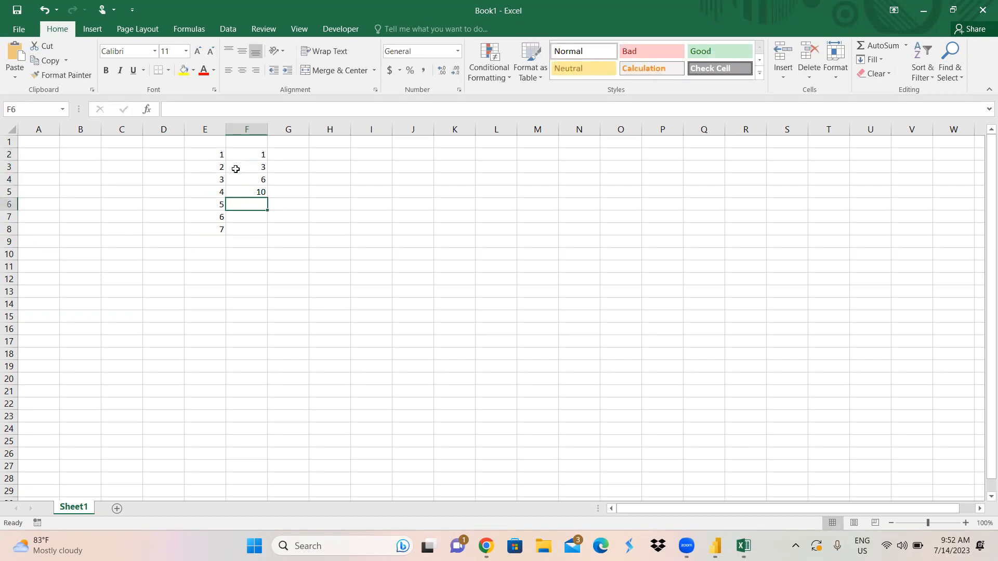
{"action": "type", "text": "15"}
{"action": "key", "text": "Return"}
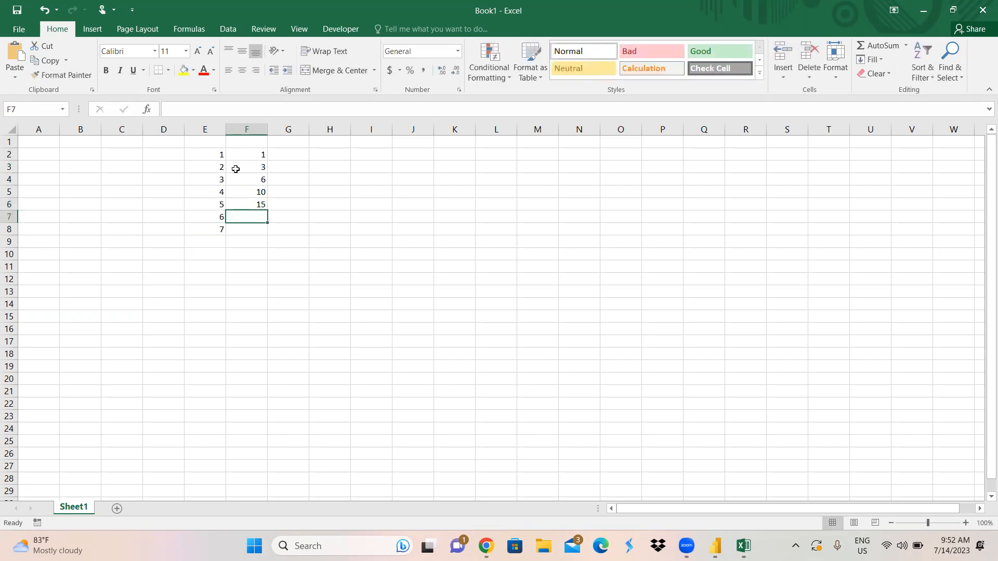
{"action": "type", "text": "21"}
{"action": "key", "text": "Return"}
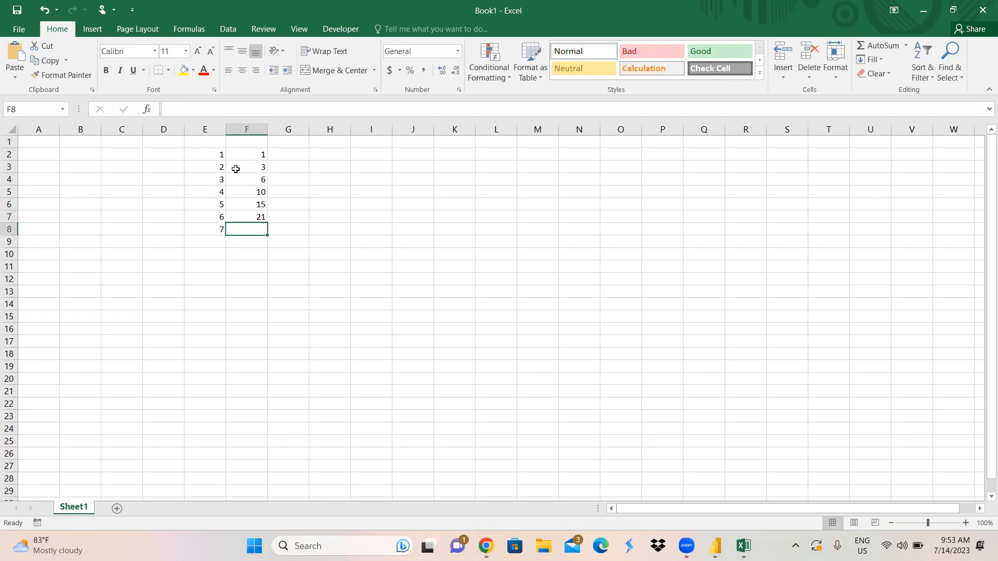
{"action": "type", "text": "28"}
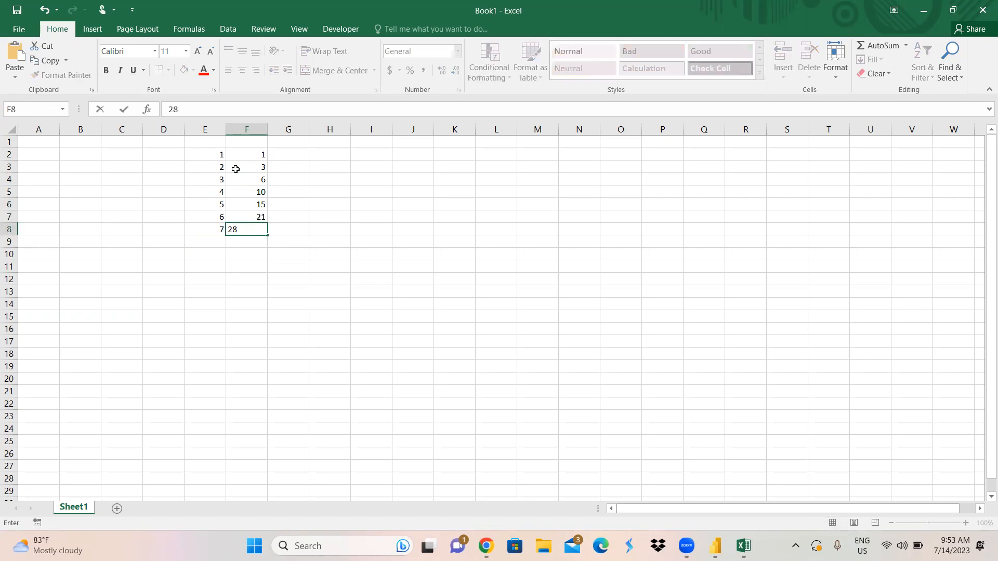
{"action": "key", "text": "Return"}
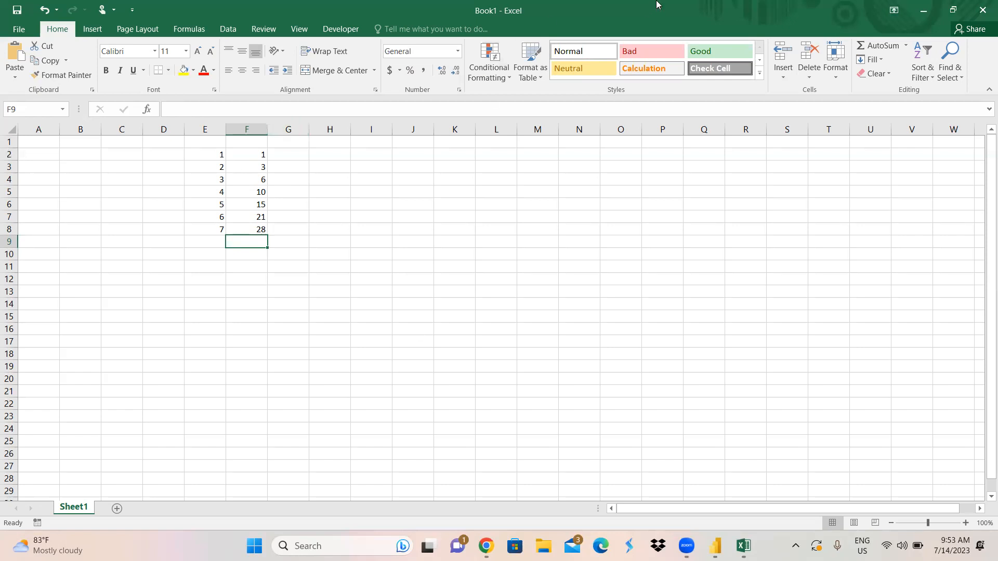
Step: Return to the shared slides in WhatsApp and go back to the TOTALQTD slides to review the function's definition and syntax
{"action": "left_click", "coordinate": [921, 14]}
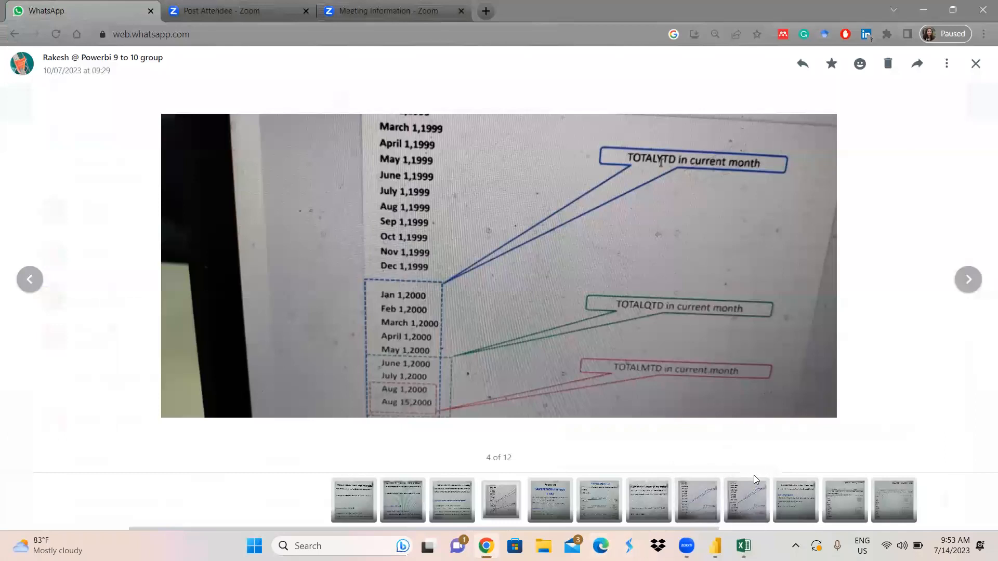
{"action": "left_click", "coordinate": [29, 280]}
{"action": "left_click", "coordinate": [30, 281]}
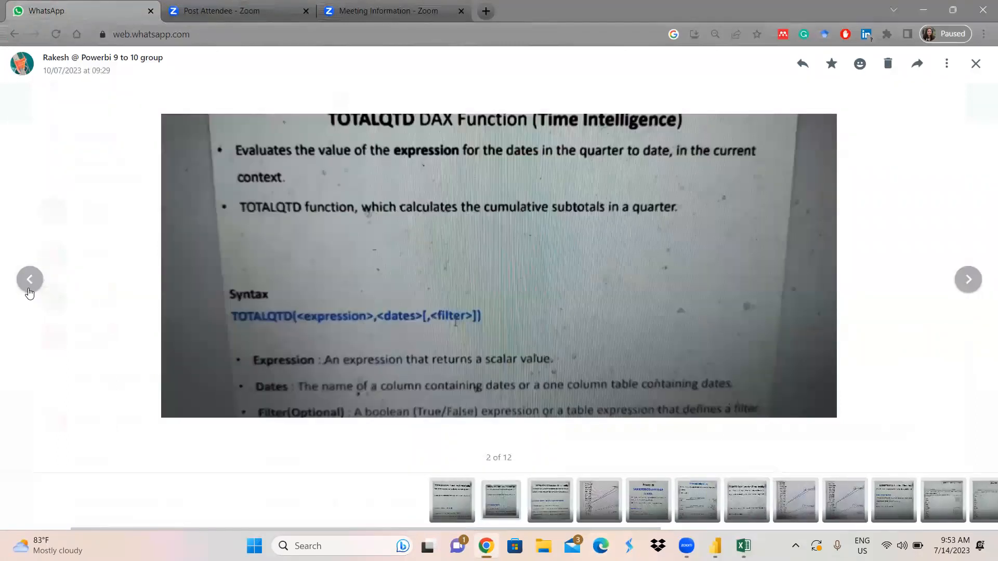
{"action": "left_click", "coordinate": [29, 291]}
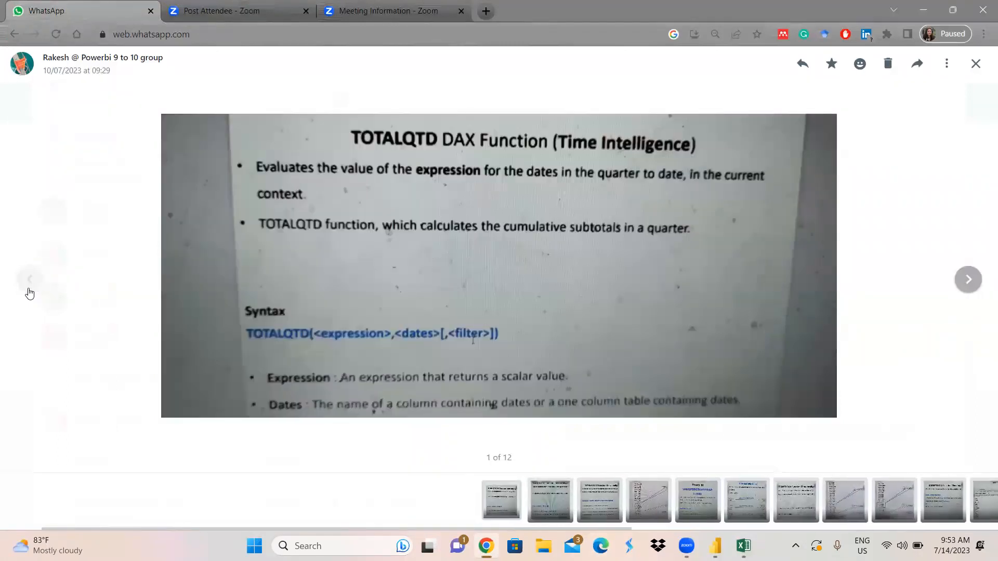
{"action": "left_click", "coordinate": [967, 285]}
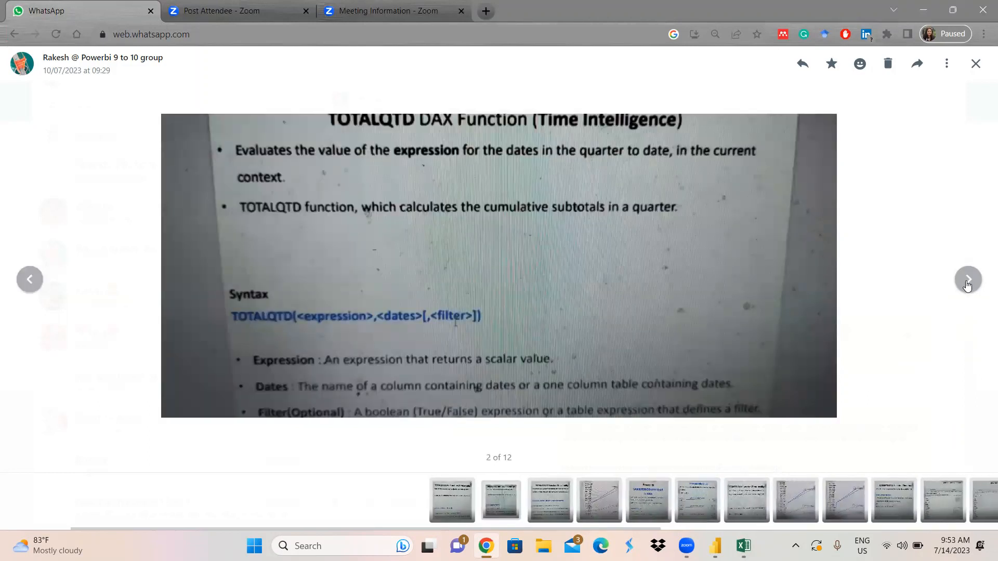
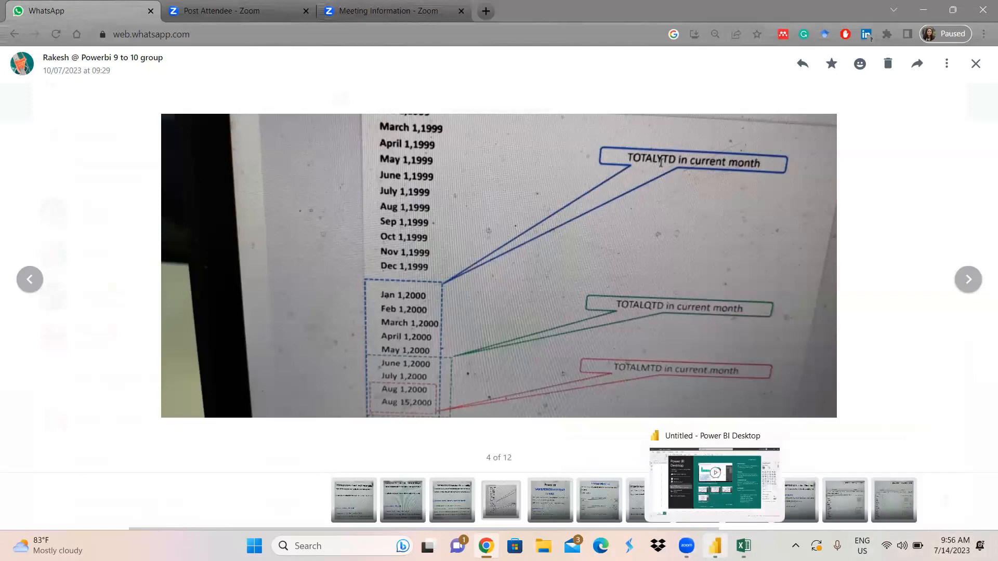
Step: Switch to Power BI Desktop, dismiss the start screen and open the exceldatas workbook from the Desktop as an Excel data source
{"action": "left_click", "coordinate": [713, 544]}
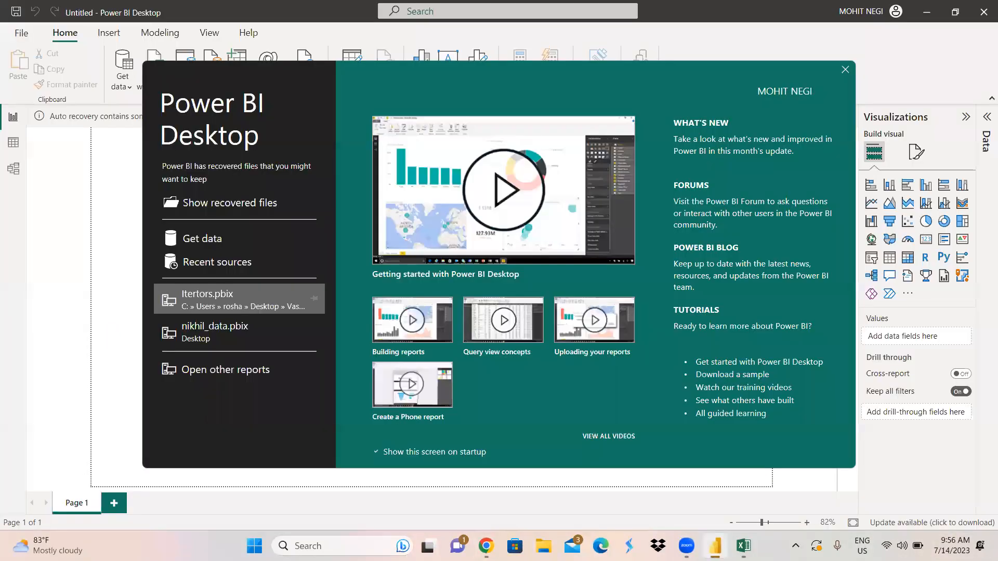
{"action": "left_click", "coordinate": [845, 70]}
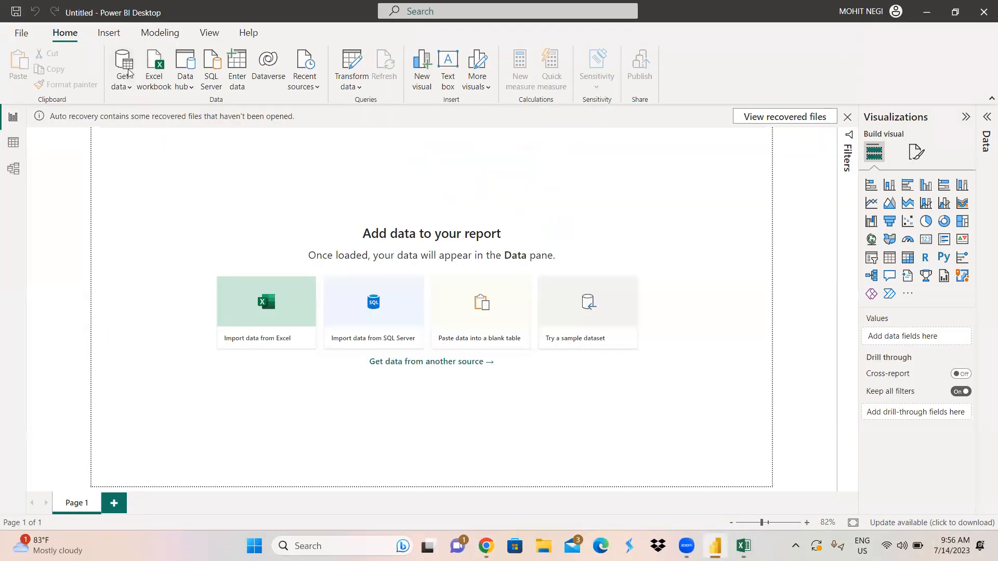
{"action": "left_click", "coordinate": [129, 88]}
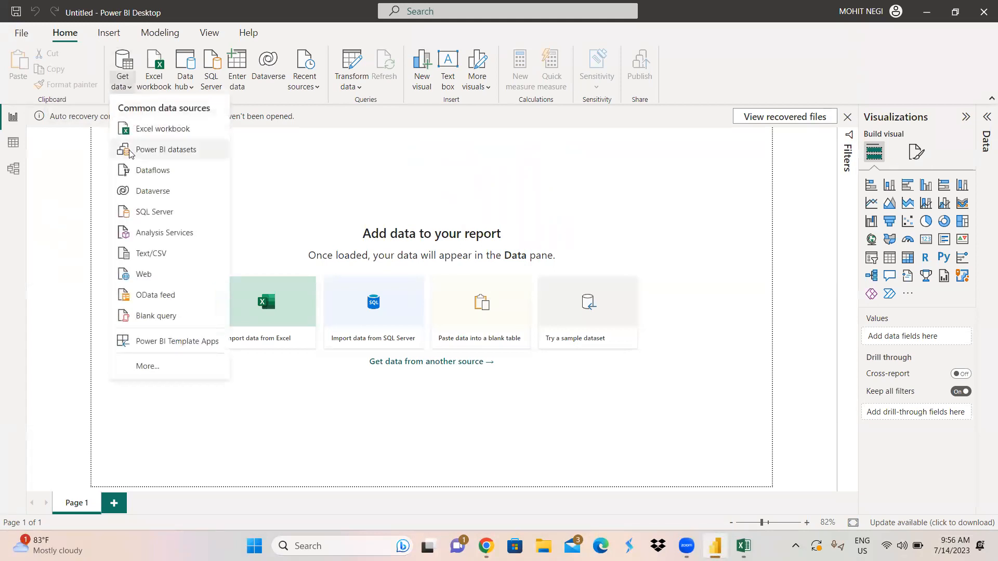
{"action": "left_click", "coordinate": [142, 133]}
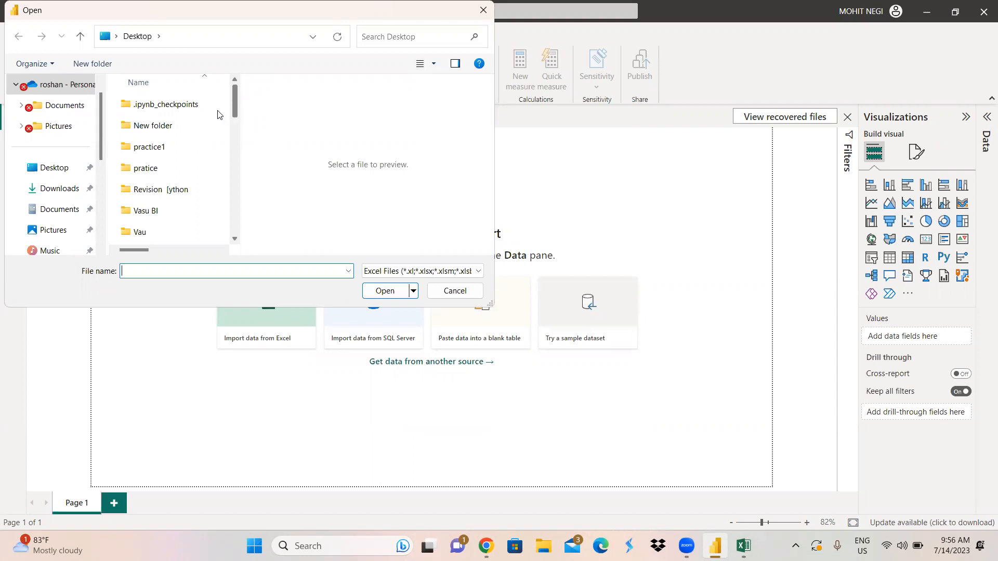
{"action": "left_click_drag", "start_coordinate": [233, 107], "coordinate": [238, 169]}
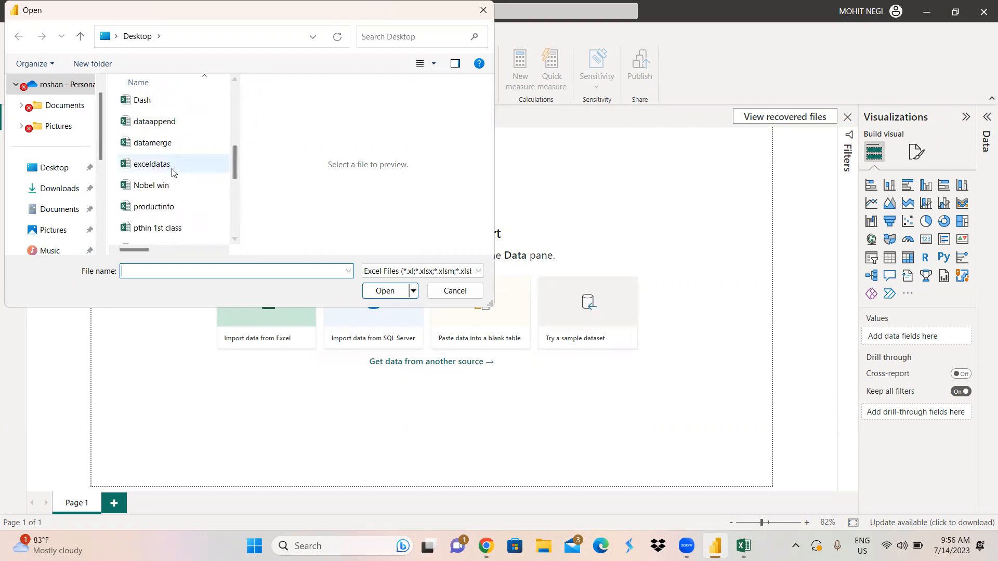
{"action": "left_click", "coordinate": [187, 165]}
{"action": "left_click", "coordinate": [397, 299]}
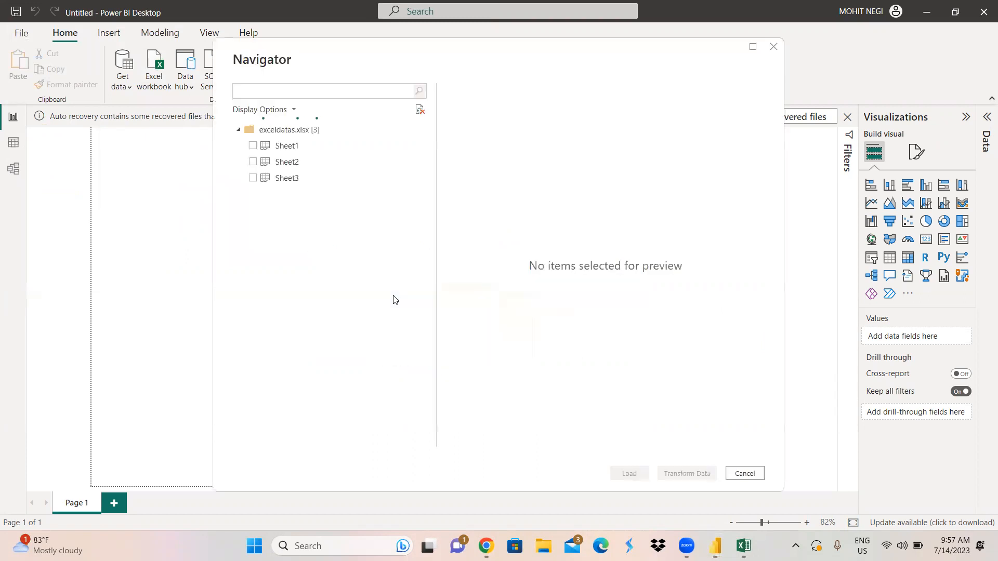
Step: Load Sheet1 from the exceldatas workbook and add an empty table visual to the report page
{"action": "left_click", "coordinate": [253, 147]}
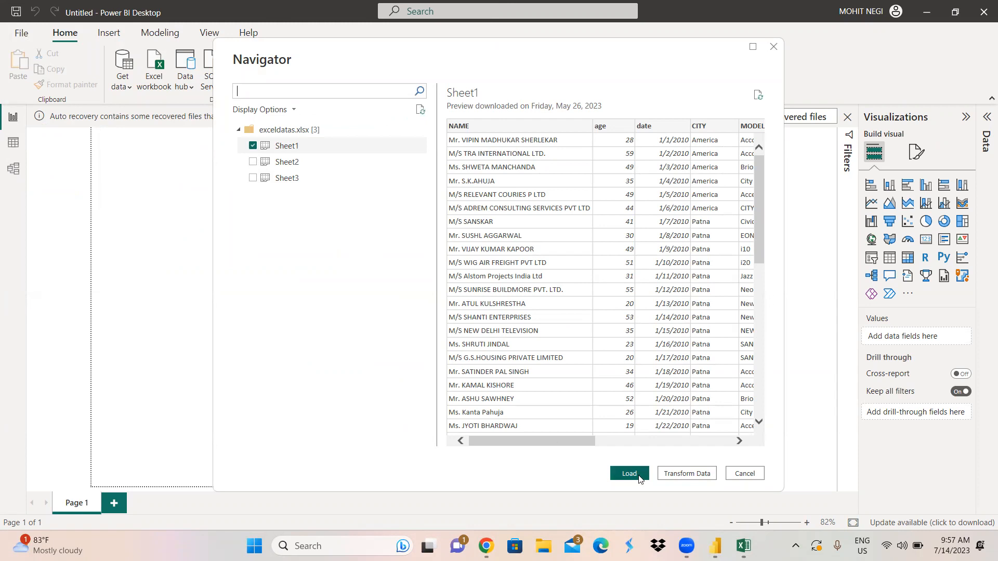
{"action": "left_click", "coordinate": [629, 473]}
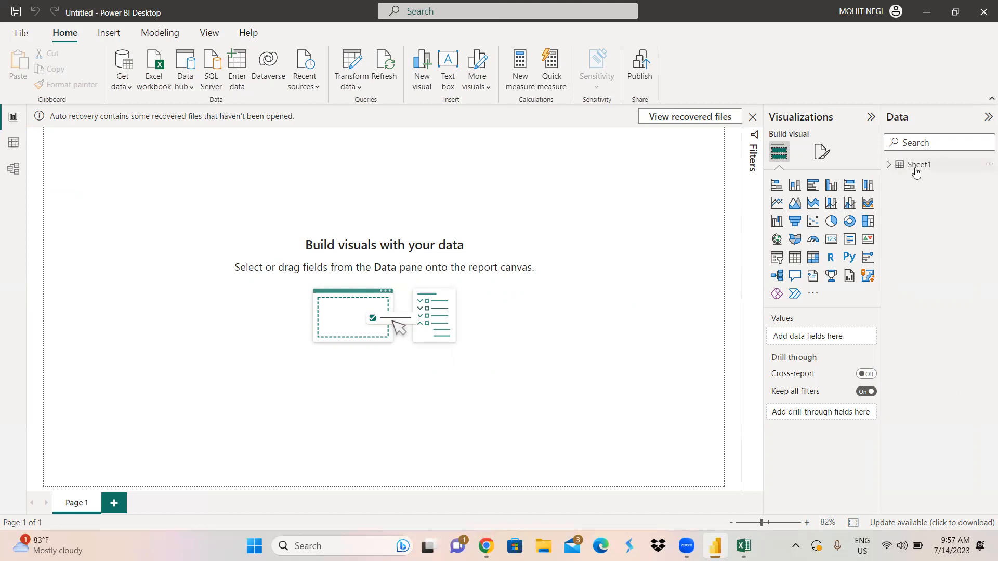
{"action": "left_click", "coordinate": [795, 258]}
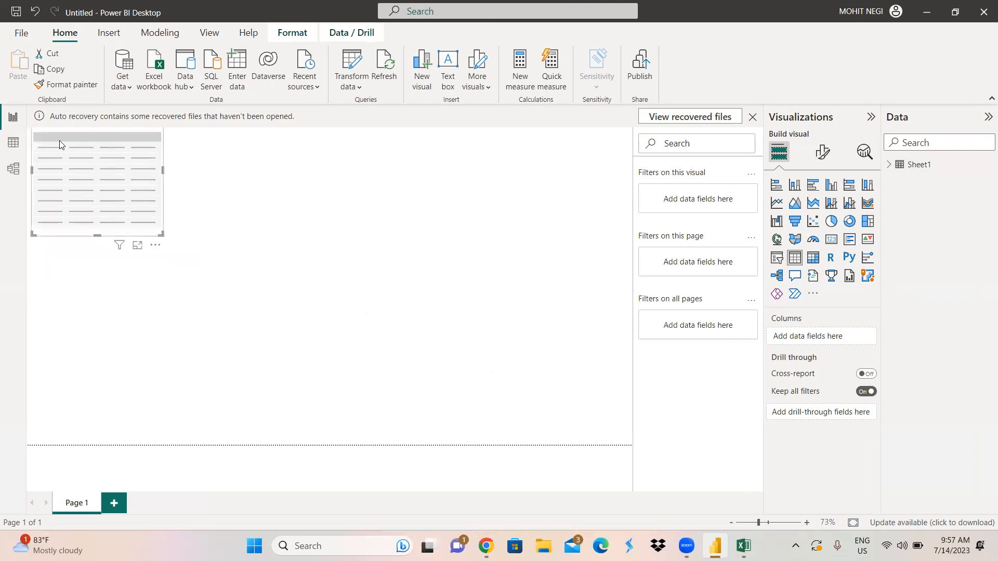
Step: Move and resize the empty table visual so it fills the right half of the report canvas
{"action": "left_click_drag", "start_coordinate": [59, 144], "coordinate": [417, 253]}
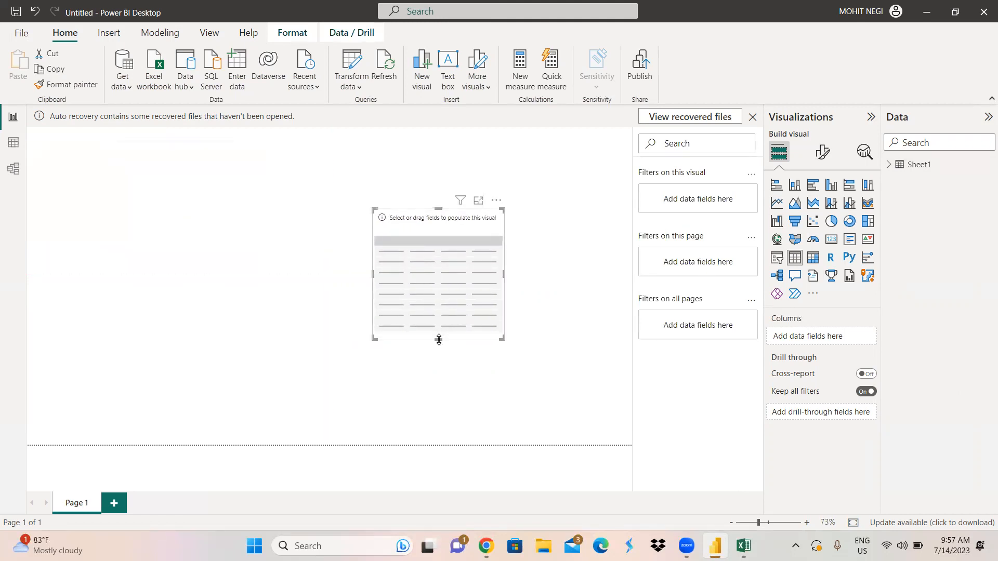
{"action": "left_click_drag", "start_coordinate": [439, 340], "coordinate": [439, 429]}
{"action": "left_click_drag", "start_coordinate": [372, 319], "coordinate": [139, 298]}
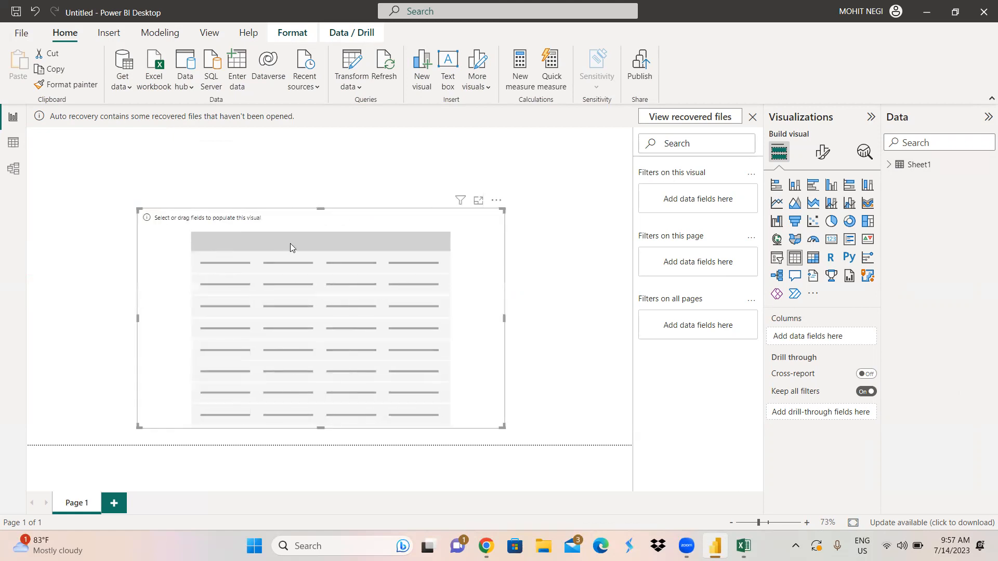
{"action": "left_click_drag", "start_coordinate": [313, 228], "coordinate": [485, 222]}
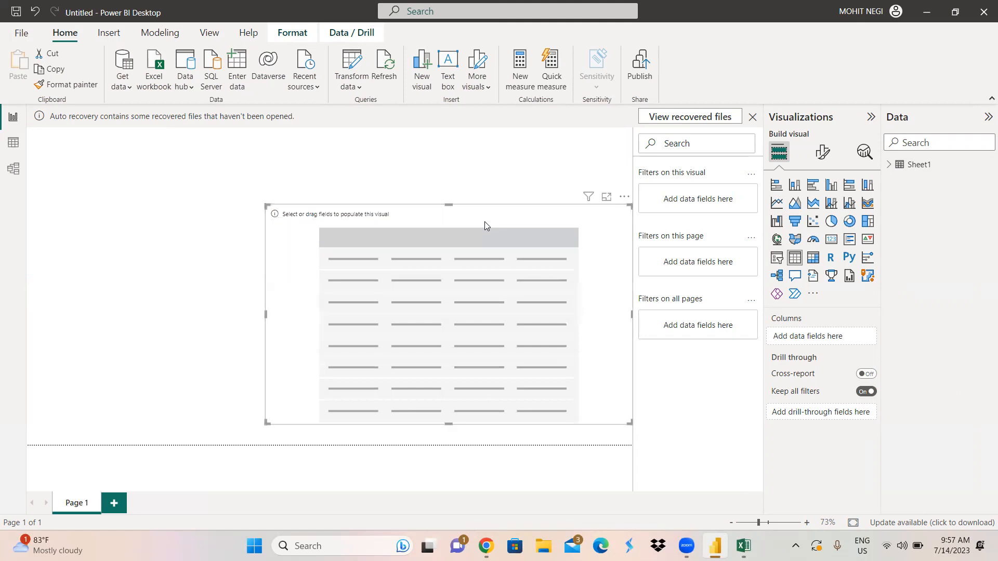
{"action": "left_click", "coordinate": [468, 149]}
{"action": "left_click", "coordinate": [445, 206]}
{"action": "left_click_drag", "start_coordinate": [446, 204], "coordinate": [451, 141]}
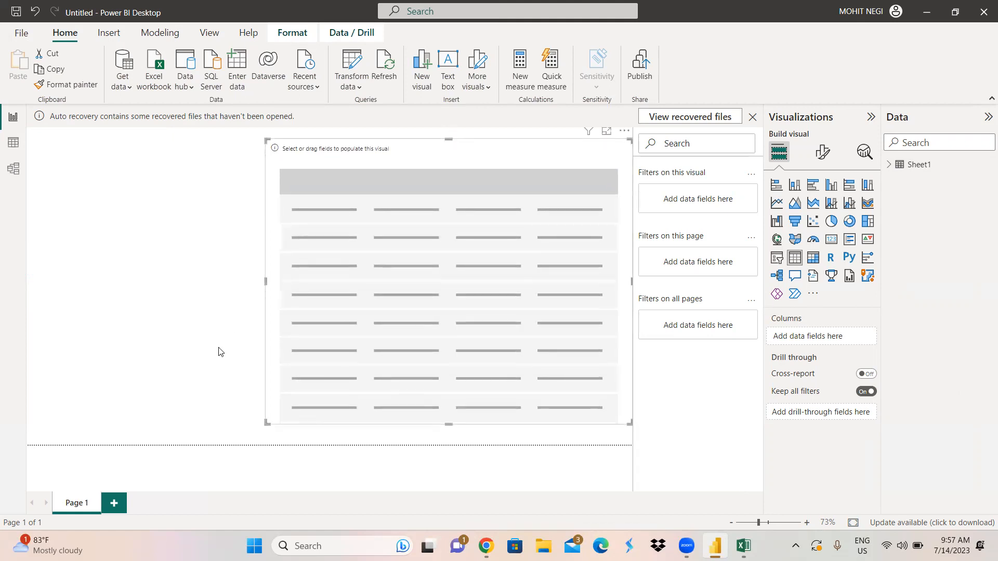
{"action": "left_click_drag", "start_coordinate": [265, 281], "coordinate": [322, 284]}
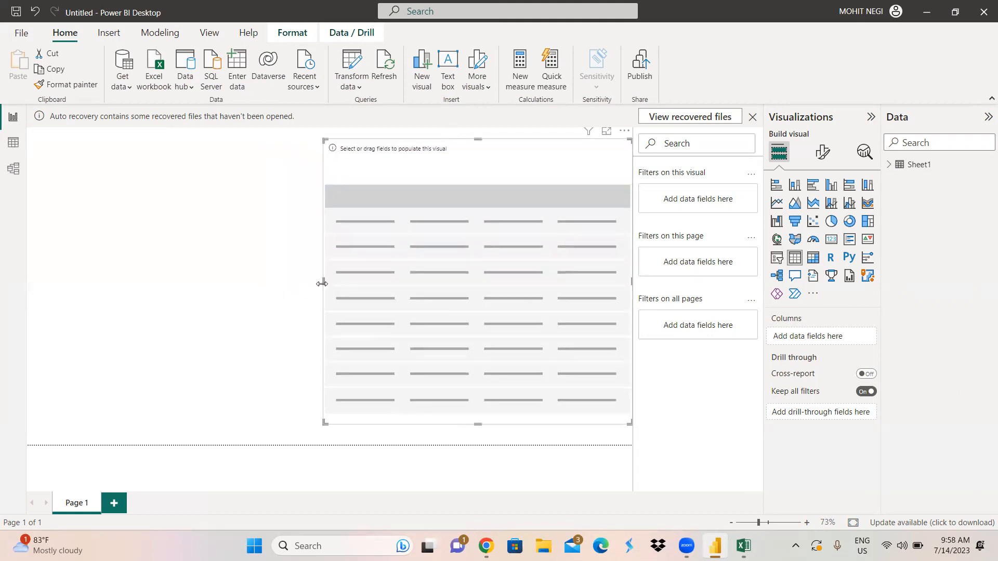
Step: Add Sheet1's date and Sales Price fields to the table, showing date as plain dates instead of the date hierarchy
{"action": "left_click", "coordinate": [891, 167]}
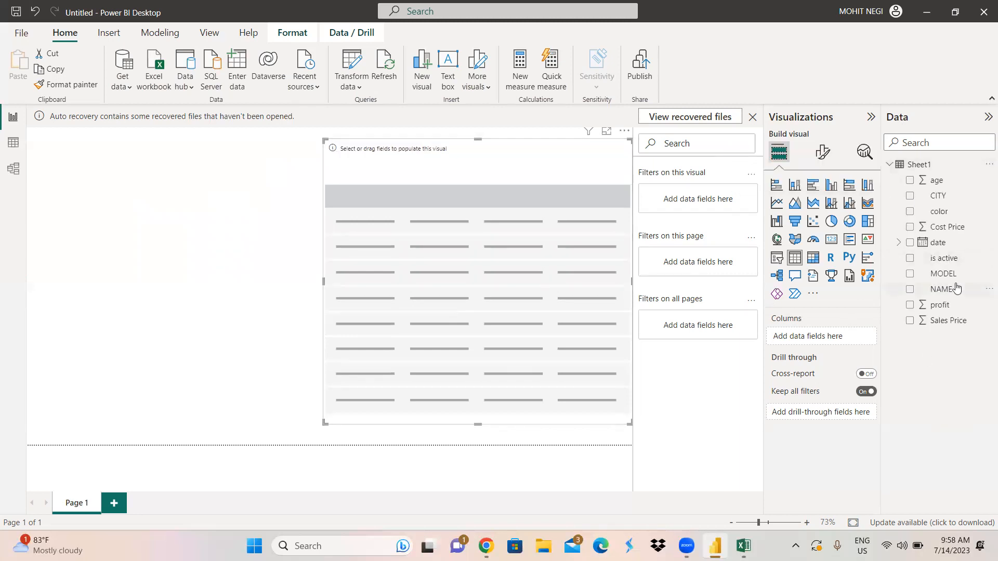
{"action": "left_click_drag", "start_coordinate": [937, 242], "coordinate": [814, 335]}
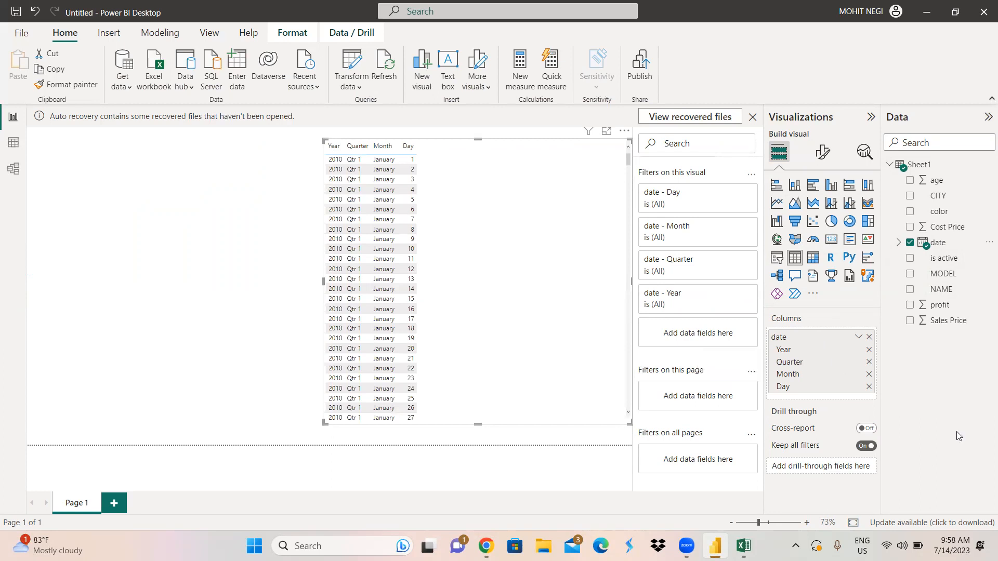
{"action": "left_click_drag", "start_coordinate": [949, 320], "coordinate": [835, 396]}
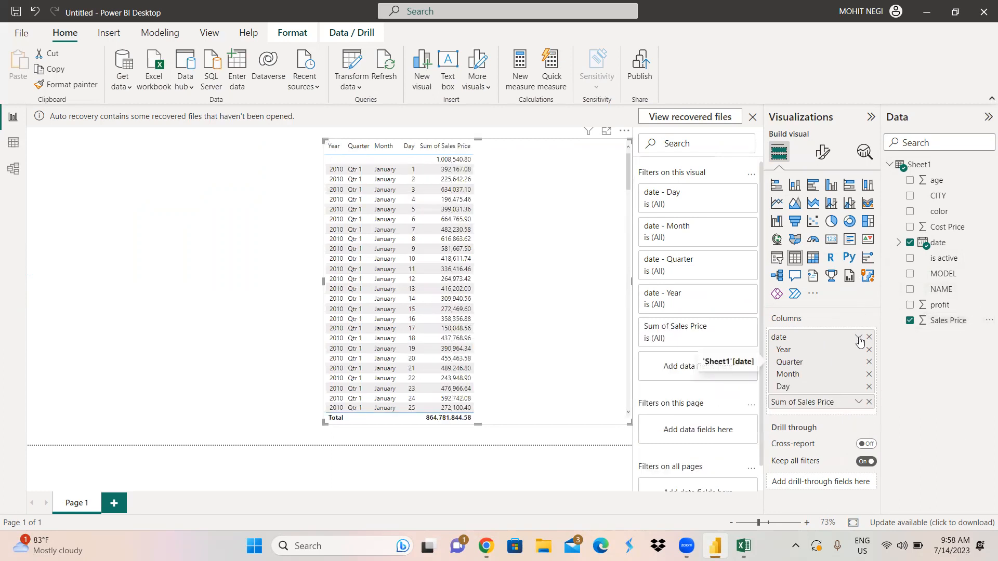
{"action": "left_click", "coordinate": [859, 337]}
{"action": "left_click", "coordinate": [877, 405]}
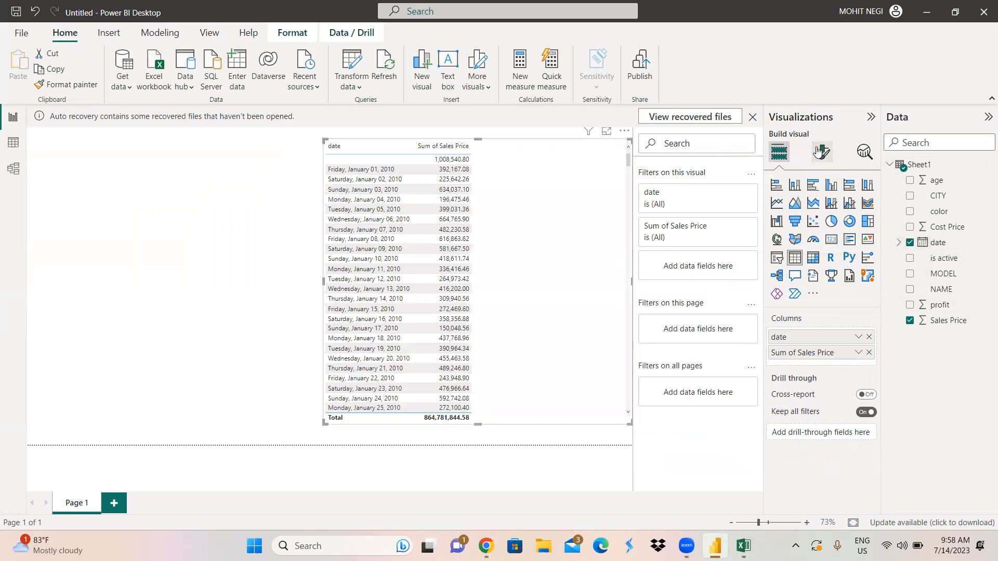
Step: Turn on the visual border for the table, leaving its title off, and deselect the visual
{"action": "left_click", "coordinate": [822, 152]}
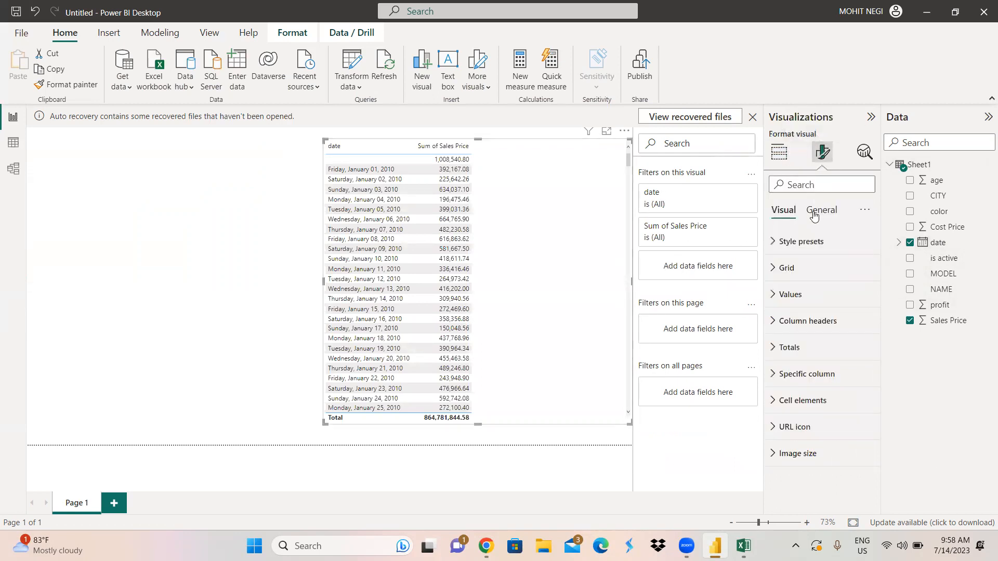
{"action": "left_click", "coordinate": [817, 209]}
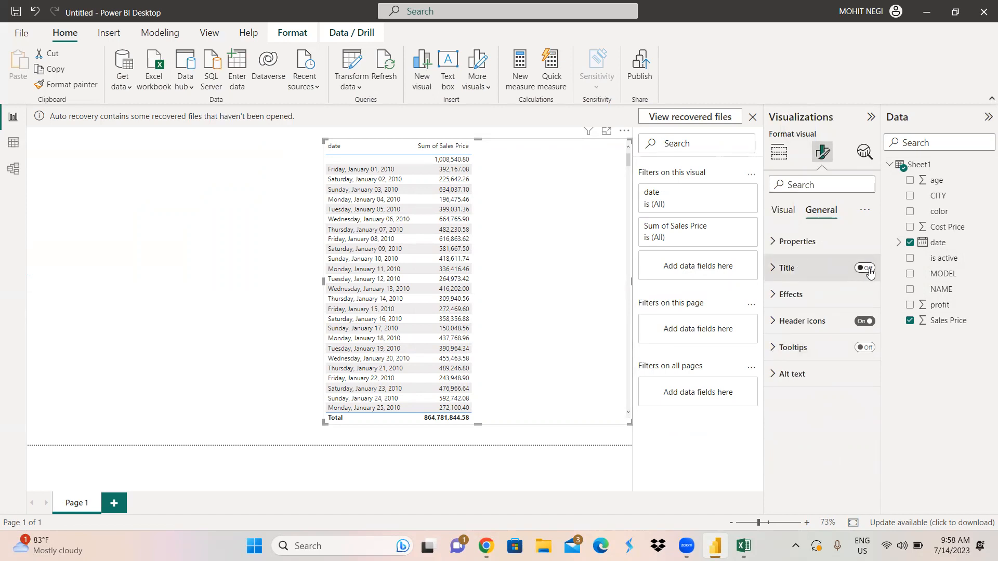
{"action": "left_click", "coordinate": [866, 268]}
{"action": "left_click", "coordinate": [859, 274]}
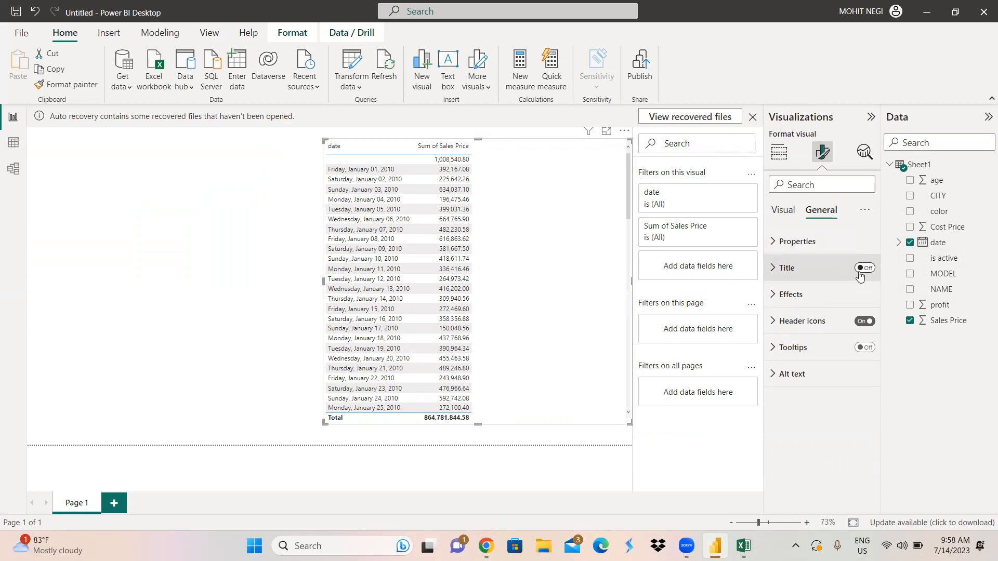
{"action": "left_click", "coordinate": [788, 300]}
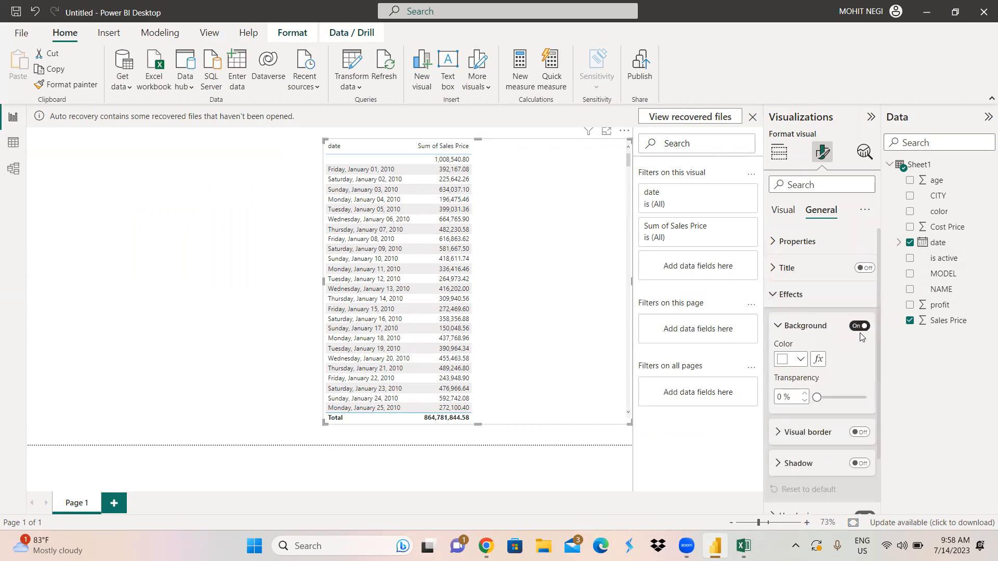
{"action": "left_click", "coordinate": [861, 435]}
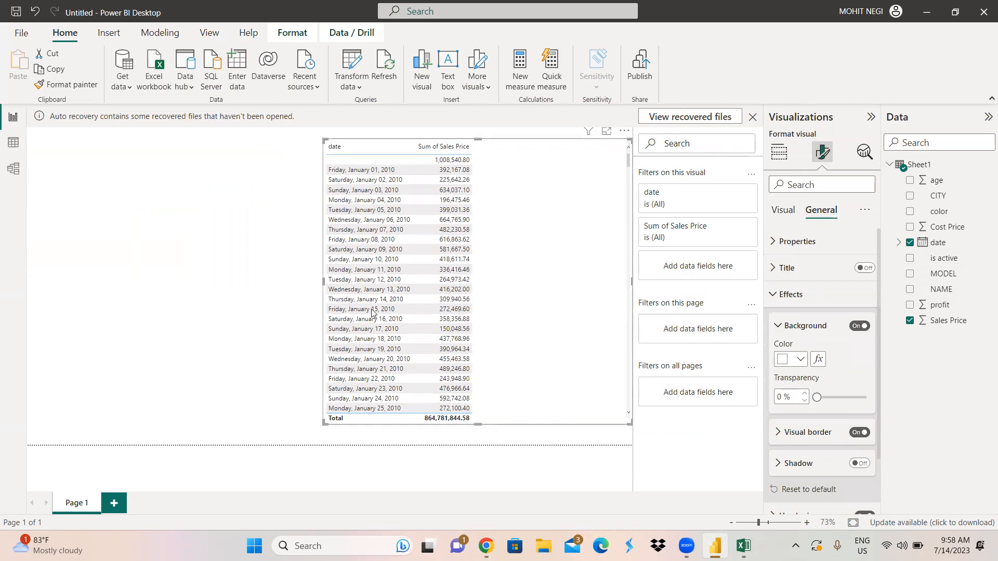
{"action": "left_click", "coordinate": [196, 239]}
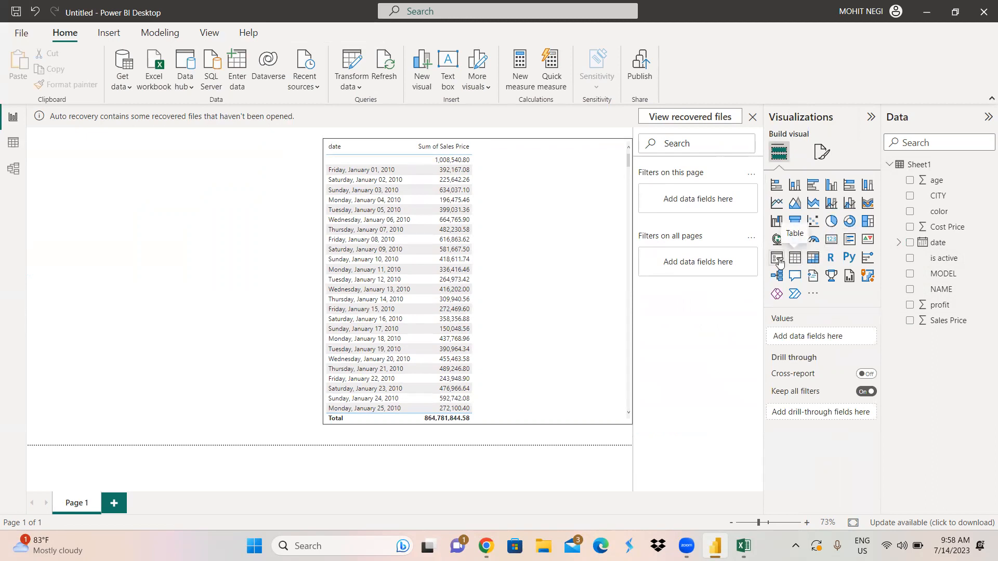
Step: Add a card visual and shrink it to a small box in the canvas's upper-left corner
{"action": "left_click", "coordinate": [832, 240]}
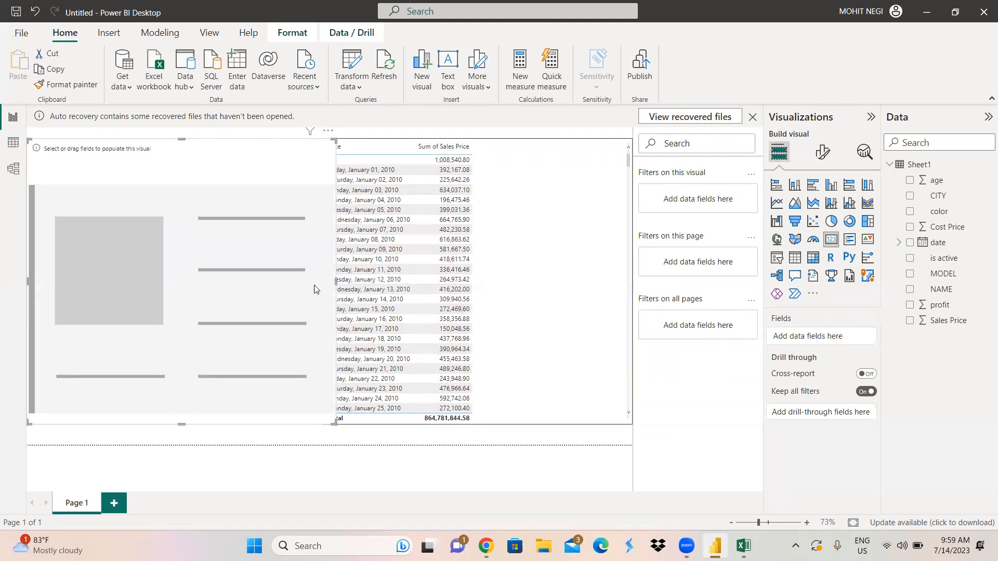
{"action": "left_click_drag", "start_coordinate": [314, 289], "coordinate": [192, 298]}
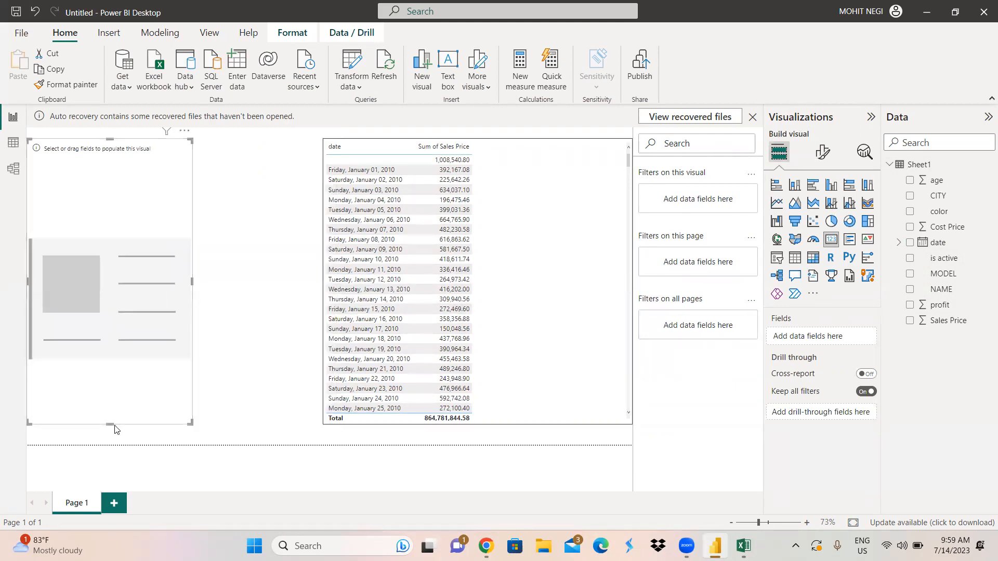
{"action": "left_click_drag", "start_coordinate": [110, 423], "coordinate": [143, 252]}
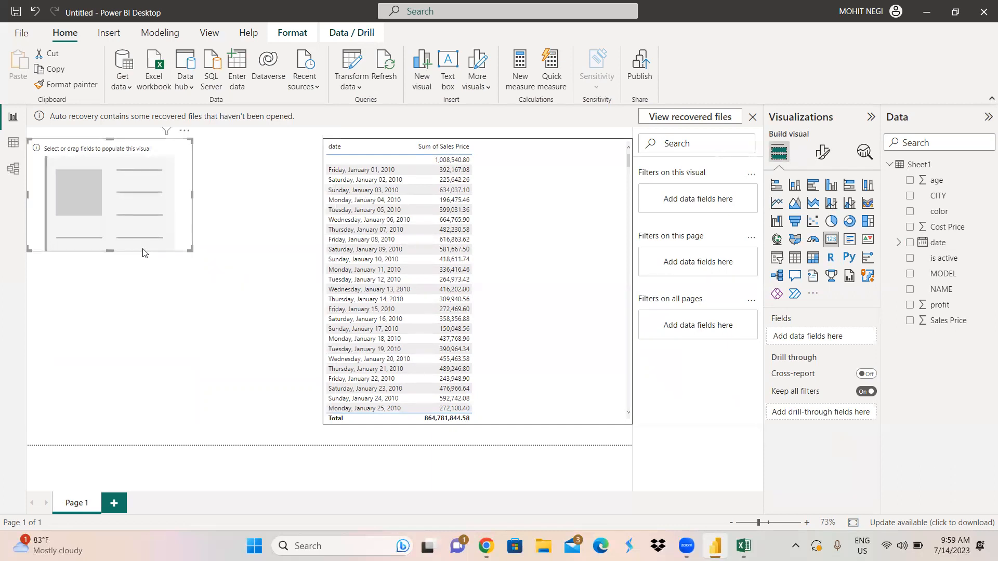
Step: Create a new measure in Sheet1 named TotalMTD and start its formula with the TOTALMTD function
{"action": "right_click", "coordinate": [923, 166]}
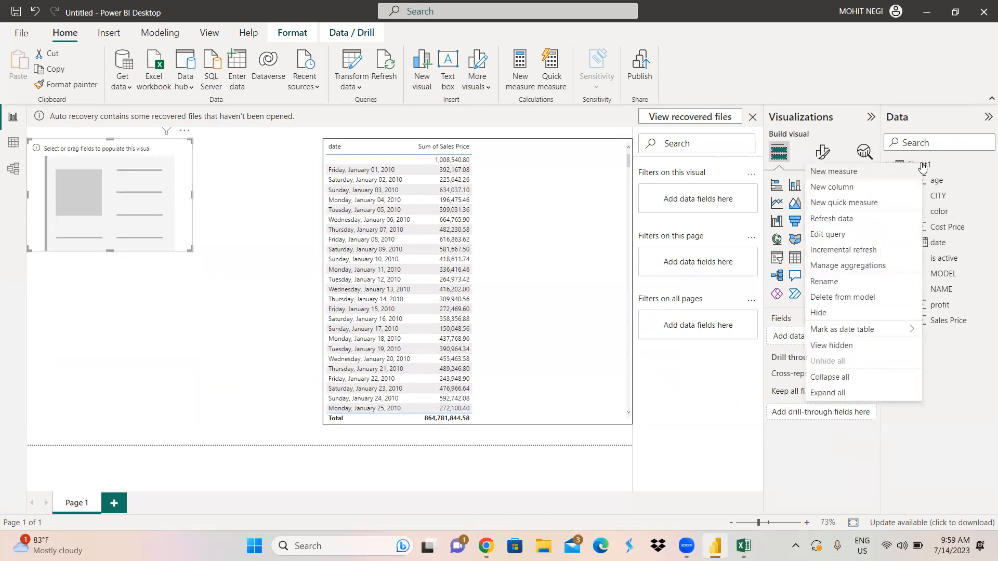
{"action": "left_click", "coordinate": [867, 177]}
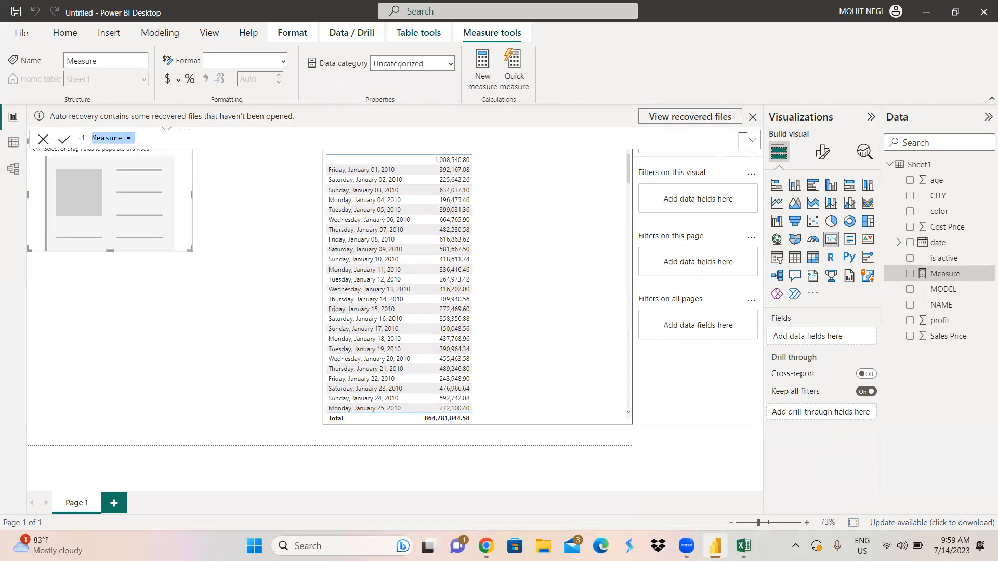
{"action": "left_click", "coordinate": [122, 144]}
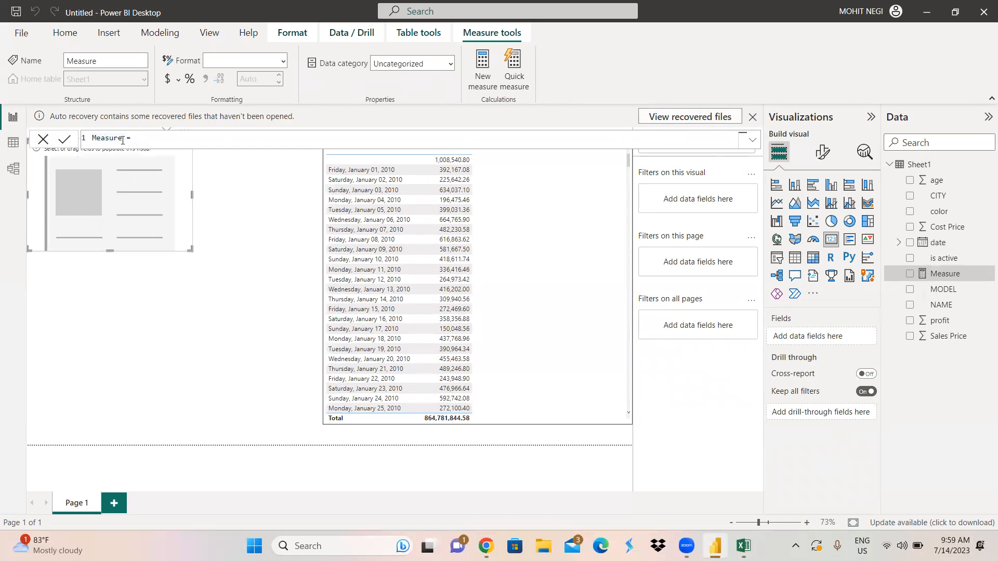
{"action": "left_click", "coordinate": [123, 138]}
{"action": "key", "text": "BackSpace"}
{"action": "key", "text": "BackSpace"}
{"action": "key", "text": "BackSpace"}
{"action": "key", "text": "BackSpace"}
{"action": "key", "text": "BackSpace"}
{"action": "key", "text": "BackSpace"}
{"action": "key", "text": "BackSpace"}
{"action": "type", "text": "TotalMTD"}
{"action": "type", "text": "tota"}
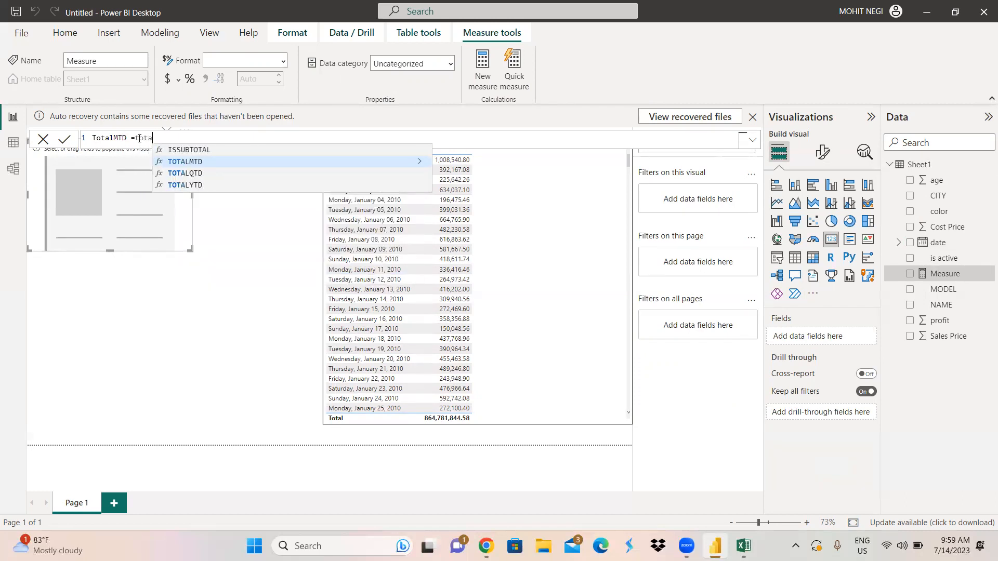
{"action": "key", "text": "Tab"}
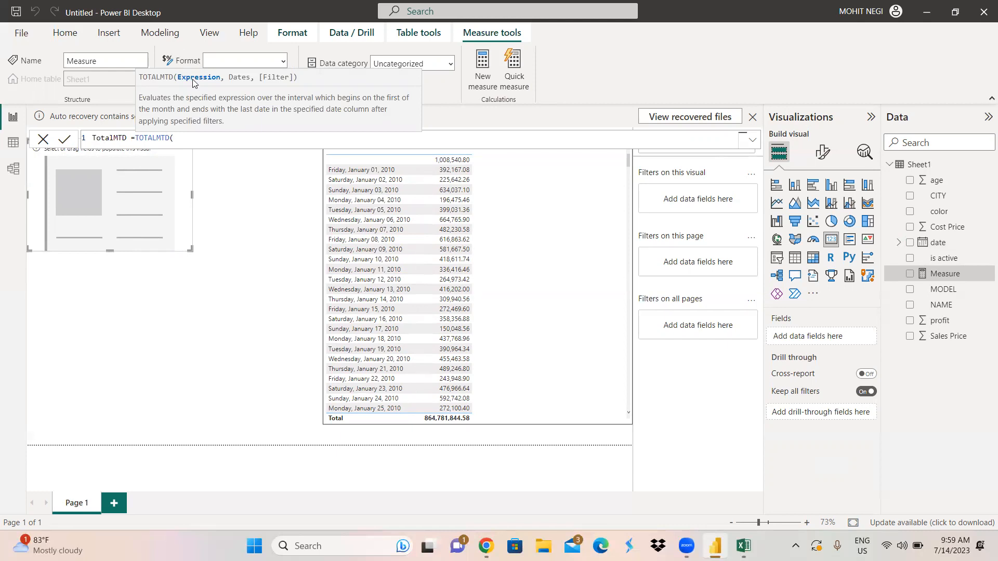
Step: Complete the TOTALMTD formula with sum(Sheet1[Sales Price]) as the expression and Sheet1[date] as the dates argument
{"action": "type", "text": "sum"}
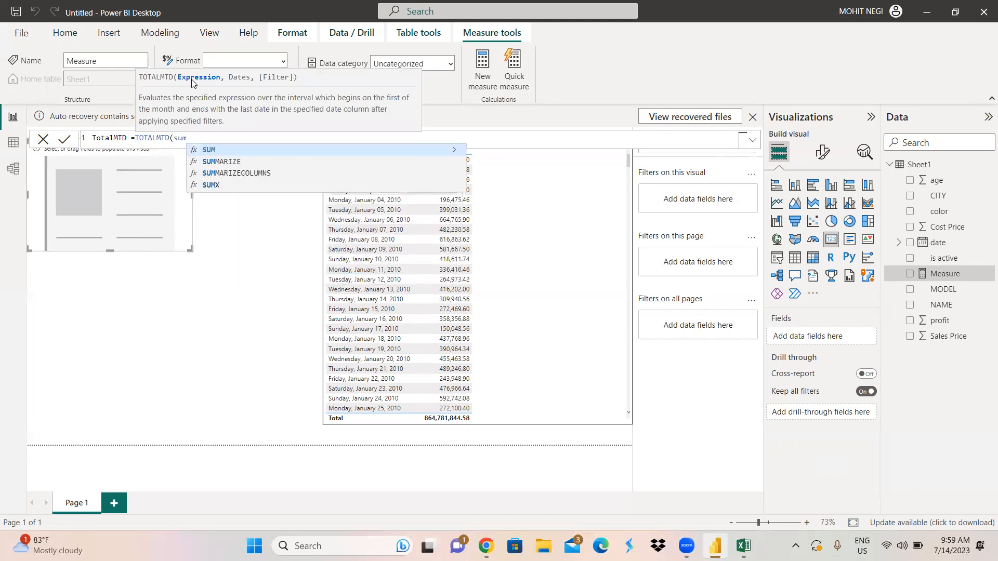
{"action": "type", "text": "(sale"}
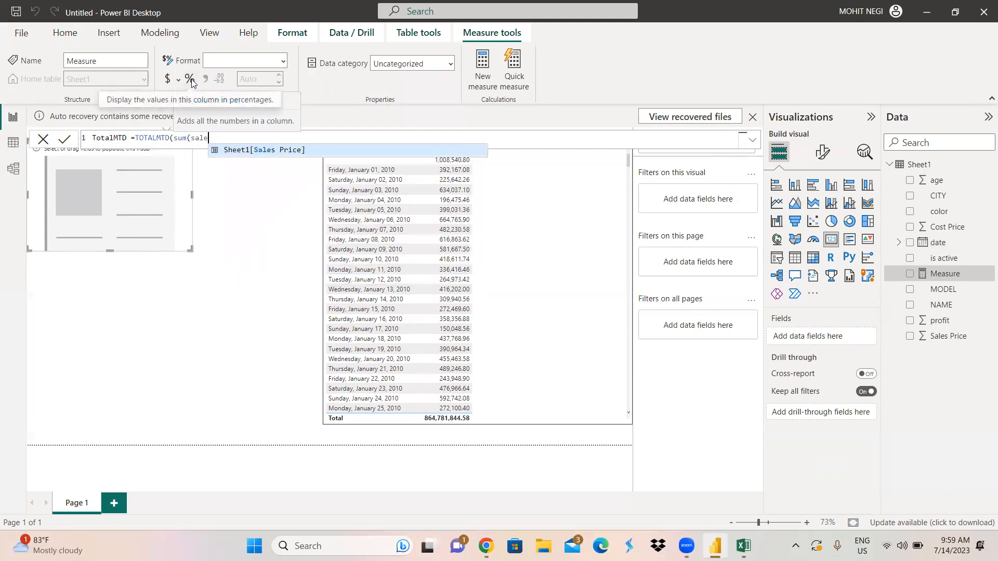
{"action": "key", "text": "Tab"}
{"action": "type", "text": "),"}
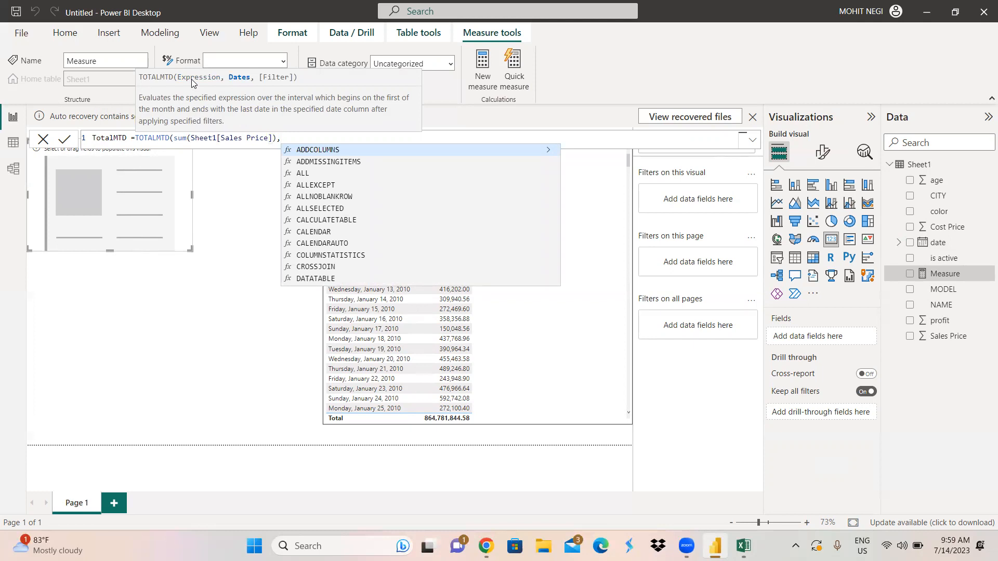
{"action": "type", "text": "date"}
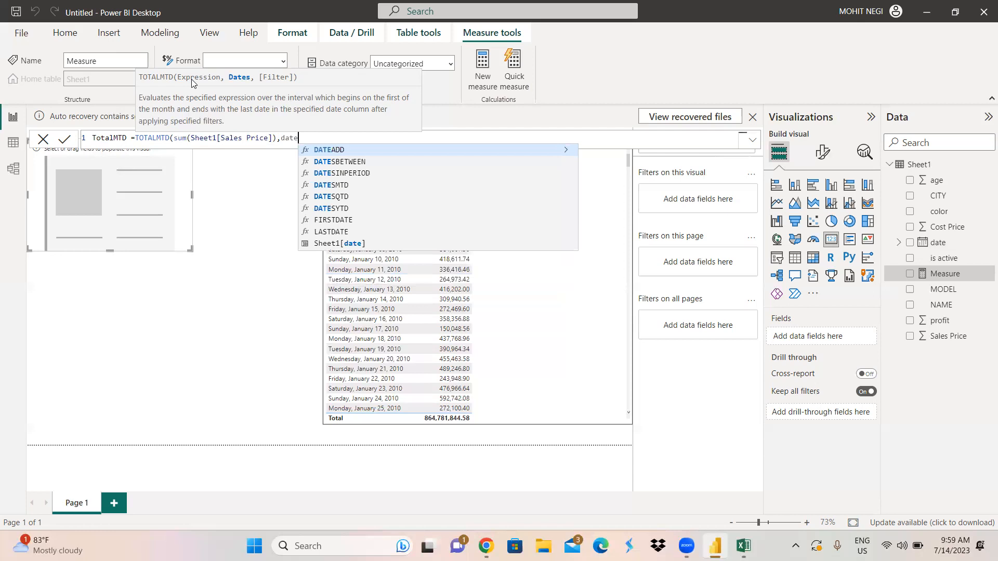
{"action": "key", "text": "Down"}
{"action": "key", "text": "Down"}
{"action": "key", "text": "Down"}
{"action": "key", "text": "Down"}
{"action": "key", "text": "Down"}
{"action": "key", "text": "Down"}
{"action": "key", "text": "Down"}
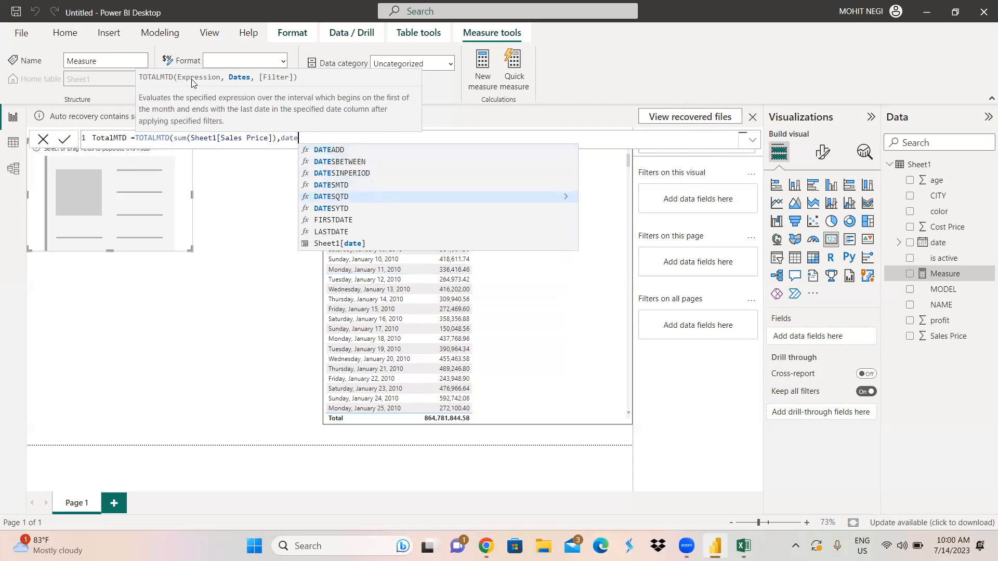
{"action": "key", "text": "Down"}
{"action": "key", "text": "Tab"}
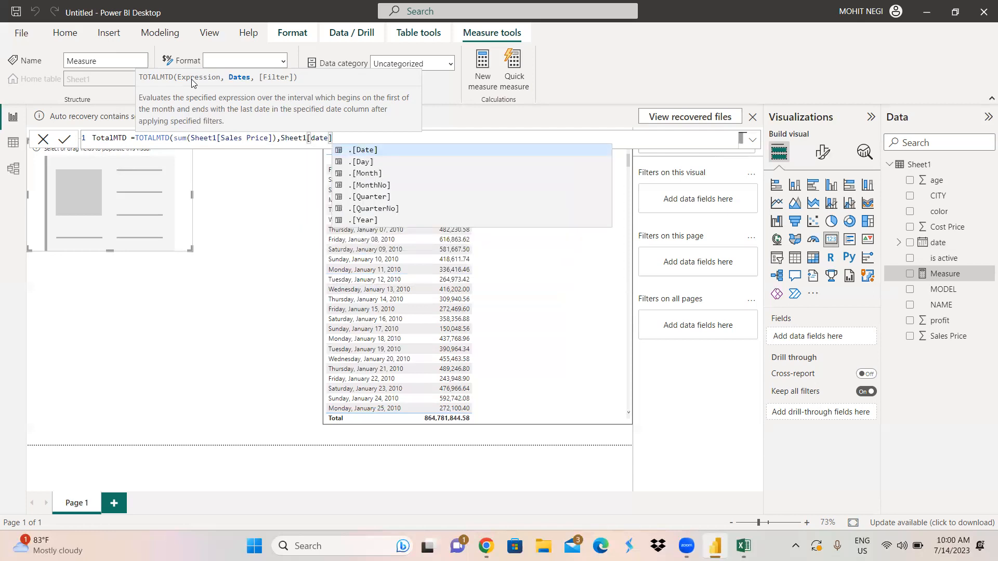
{"action": "type", "text": ")"}
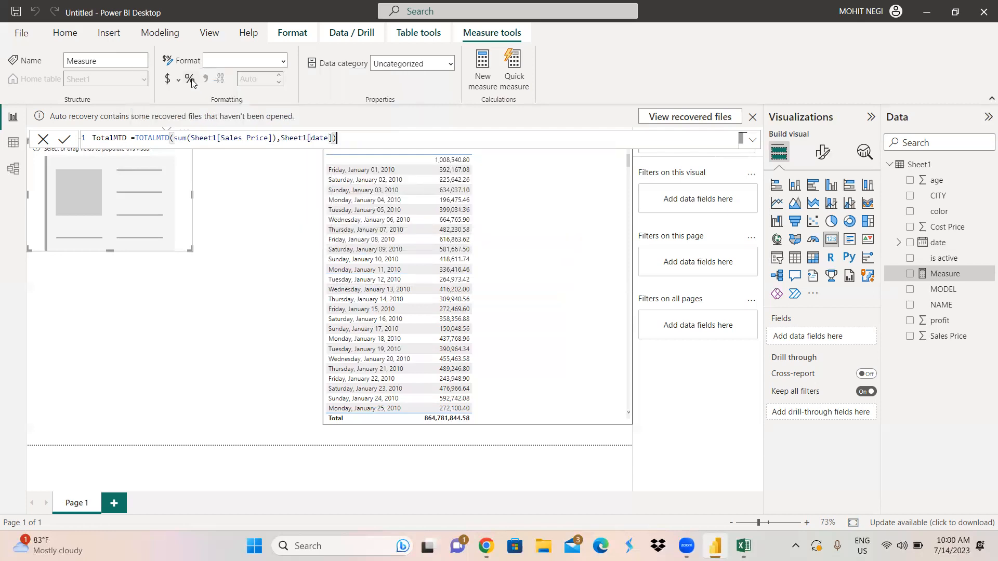
Step: Commit the TotalMTD measure and assign it to the card visual
{"action": "left_click", "coordinate": [66, 141]}
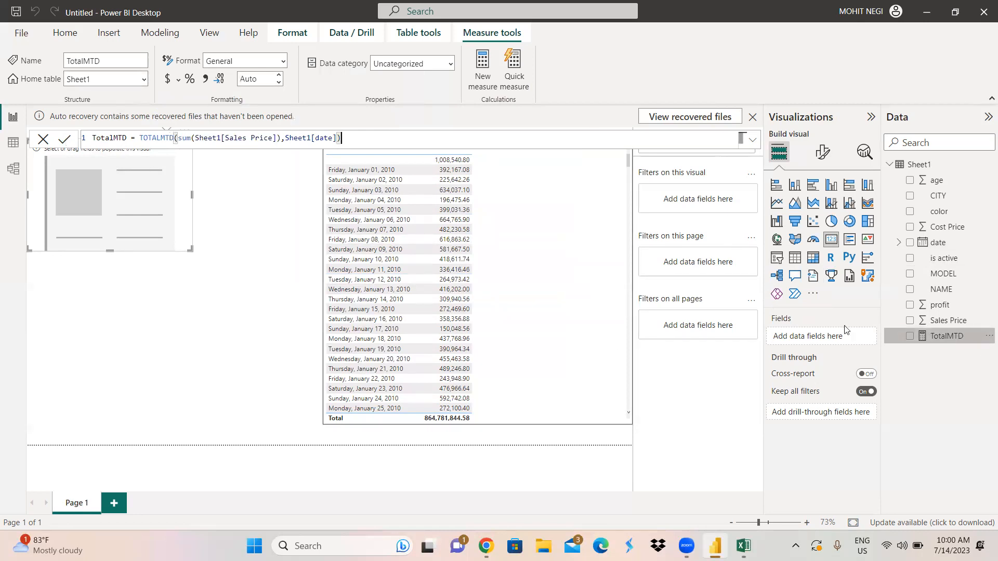
{"action": "left_click_drag", "start_coordinate": [951, 337], "coordinate": [838, 337]}
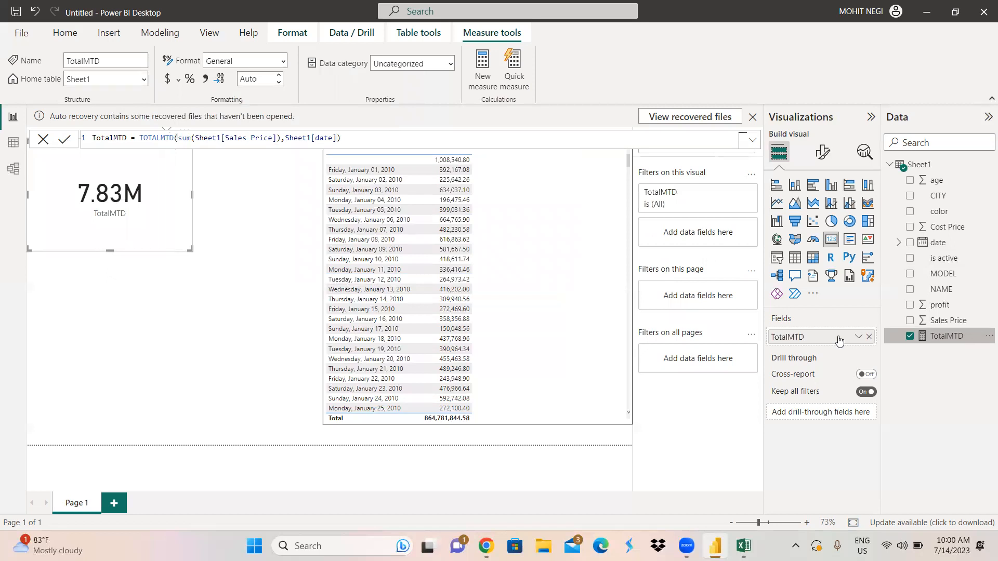
Step: Turn on the visual border for the TotalMTD card
{"action": "left_click", "coordinate": [825, 156]}
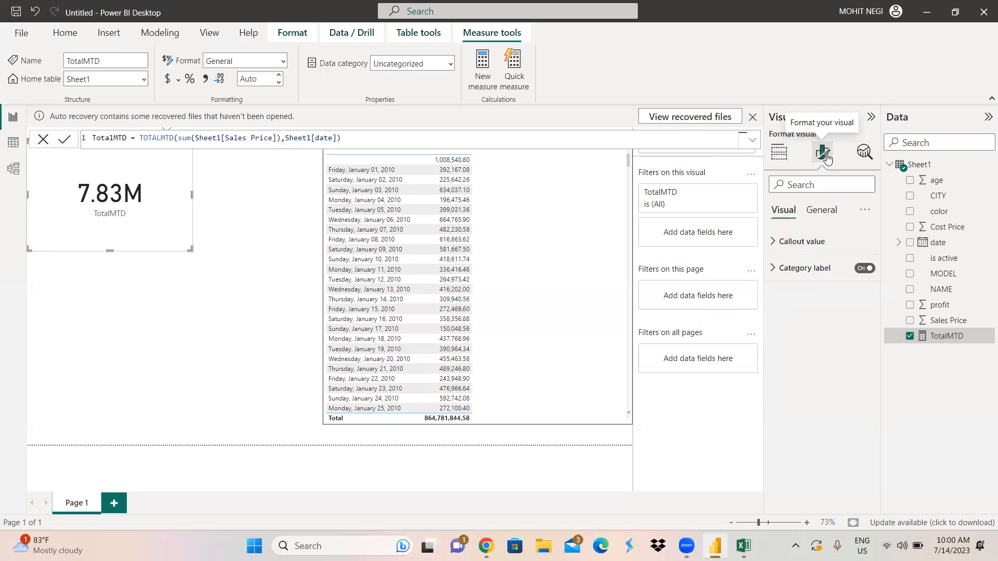
{"action": "left_click", "coordinate": [824, 211]}
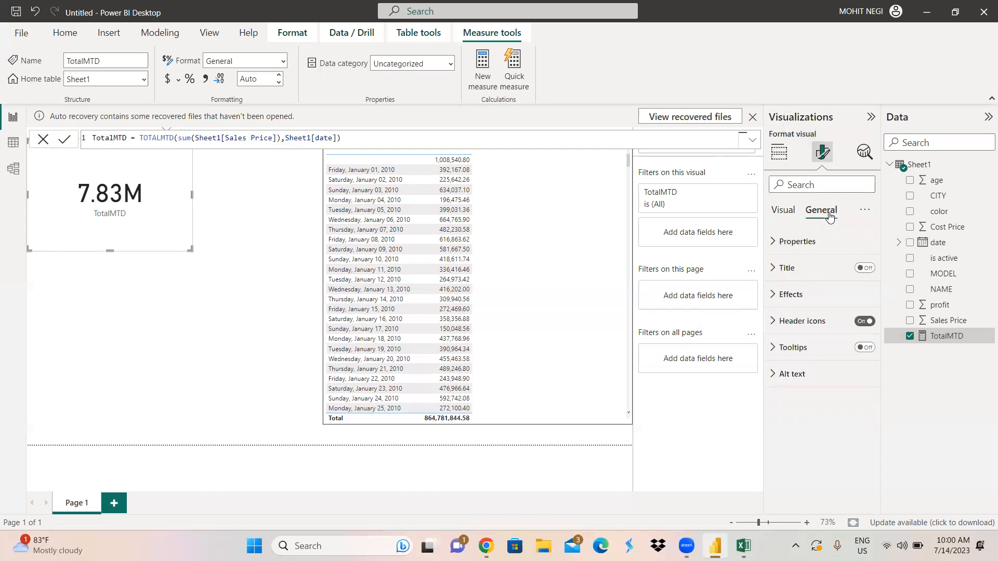
{"action": "left_click", "coordinate": [780, 294]}
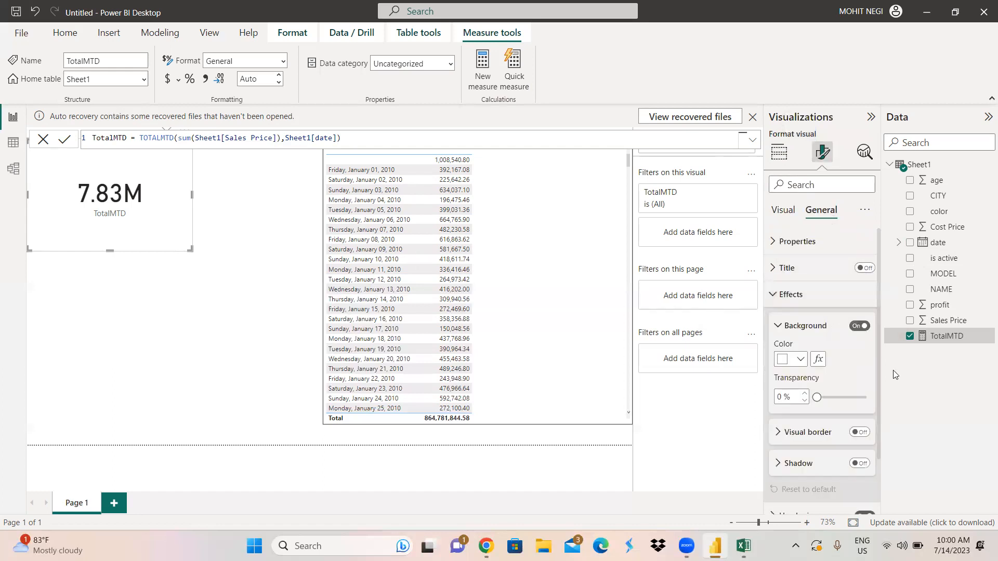
{"action": "left_click", "coordinate": [861, 433]}
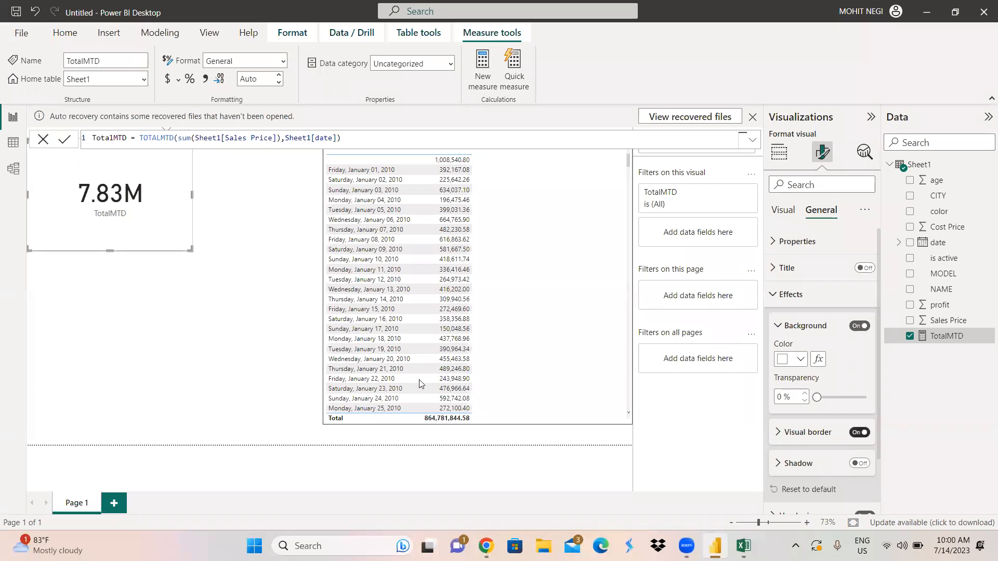
{"action": "left_click", "coordinate": [191, 170]}
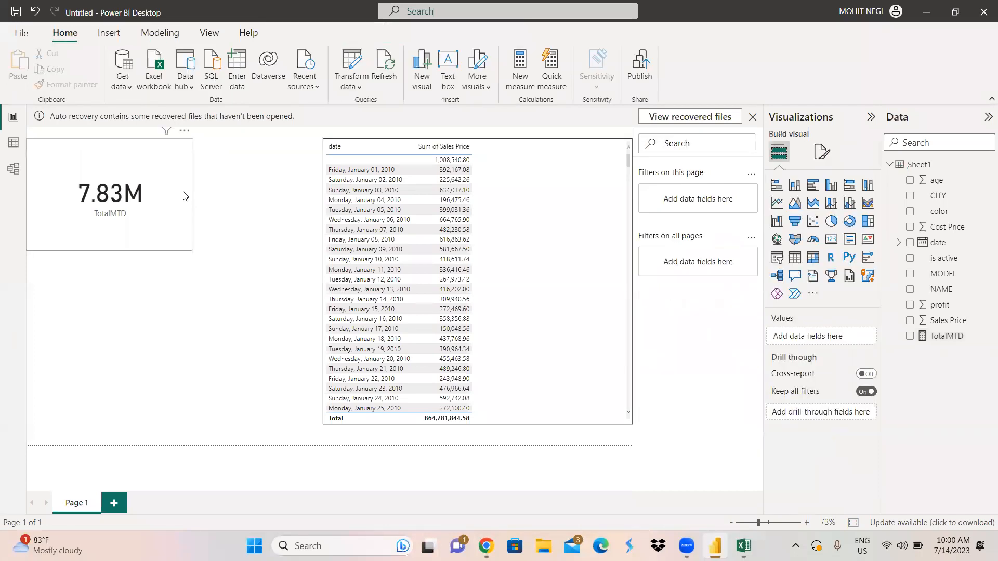
Step: Shrink the TotalMTD card in width and height so its border fits closely around the value
{"action": "left_click", "coordinate": [188, 195]}
{"action": "left_click_drag", "start_coordinate": [192, 195], "coordinate": [155, 194]}
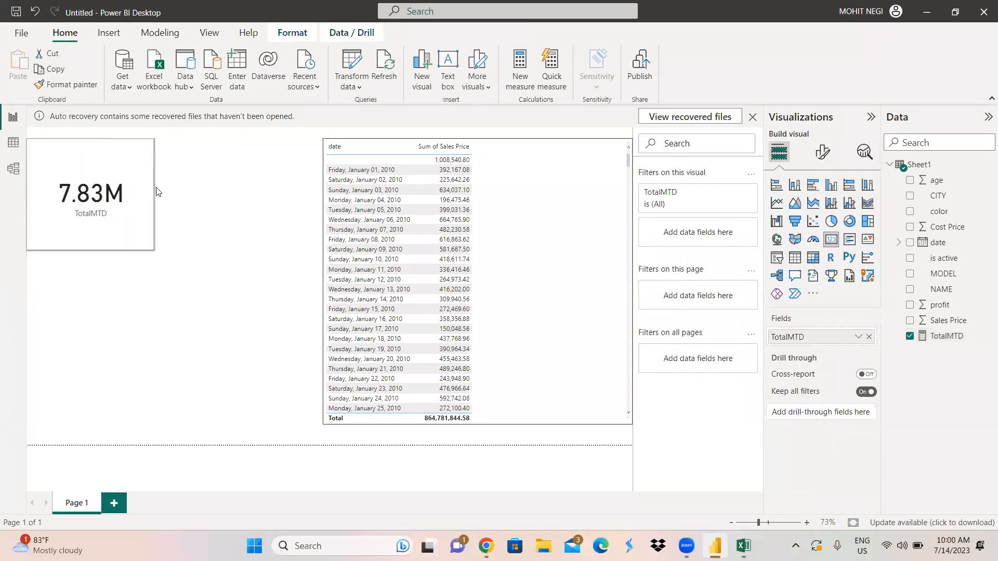
{"action": "left_click_drag", "start_coordinate": [88, 250], "coordinate": [91, 216]}
{"action": "left_click", "coordinate": [95, 234]}
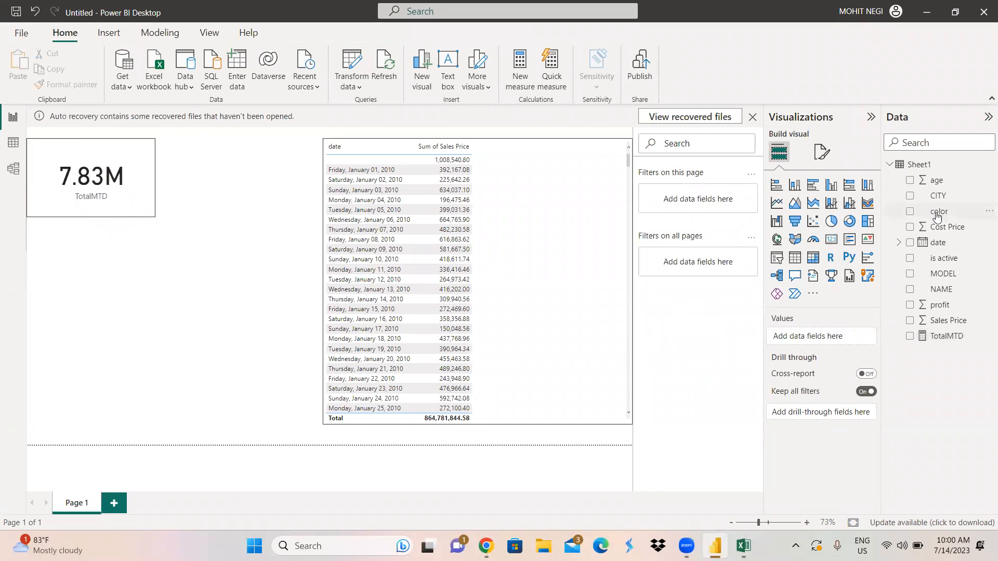
Step: Add a slicer on the date field below the card and shorten it to fit its date range controls
{"action": "left_click", "coordinate": [778, 258]}
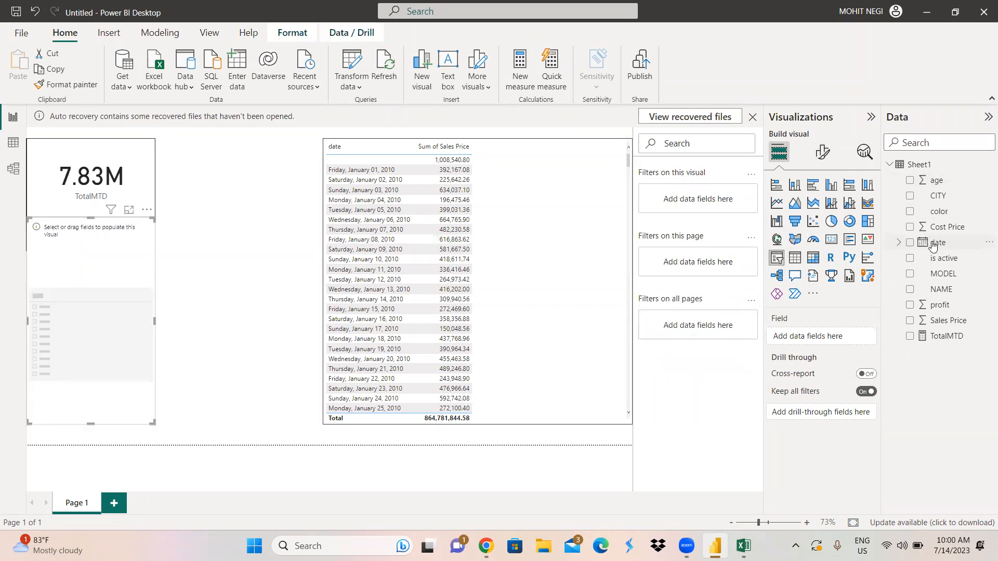
{"action": "left_click_drag", "start_coordinate": [933, 243], "coordinate": [815, 338]}
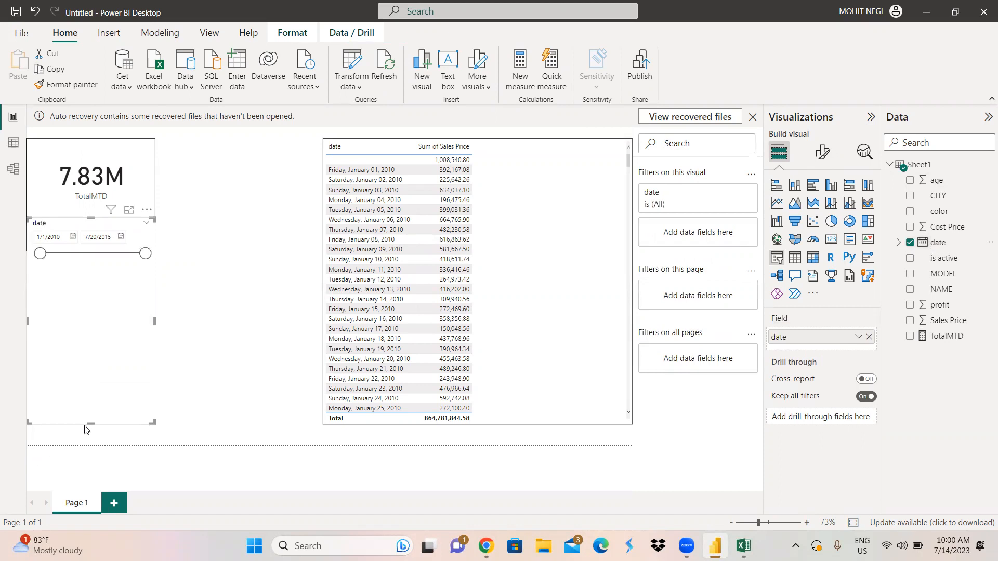
{"action": "left_click_drag", "start_coordinate": [88, 423], "coordinate": [93, 286]}
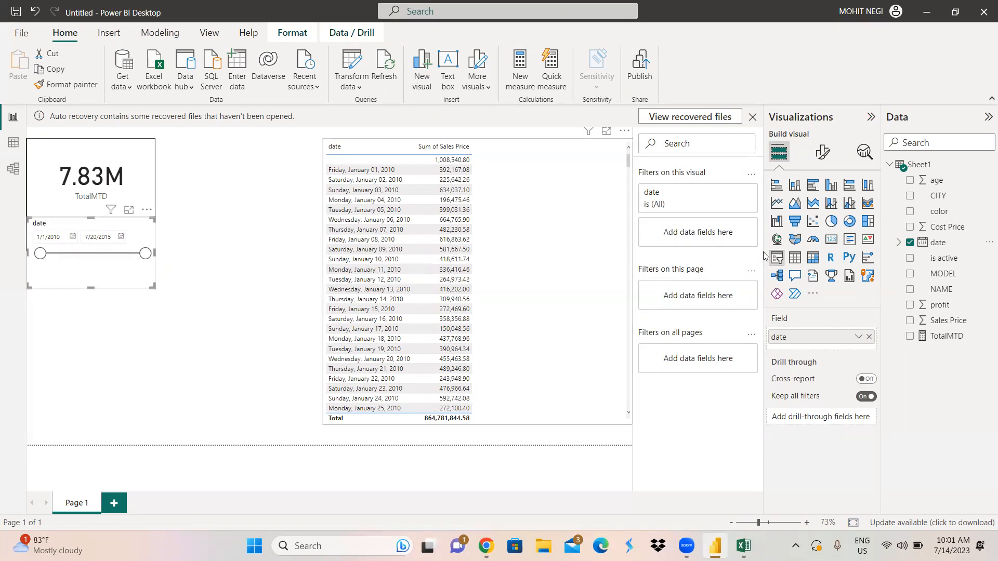
Step: Turn on the visual border for the date slicer
{"action": "left_click", "coordinate": [824, 154]}
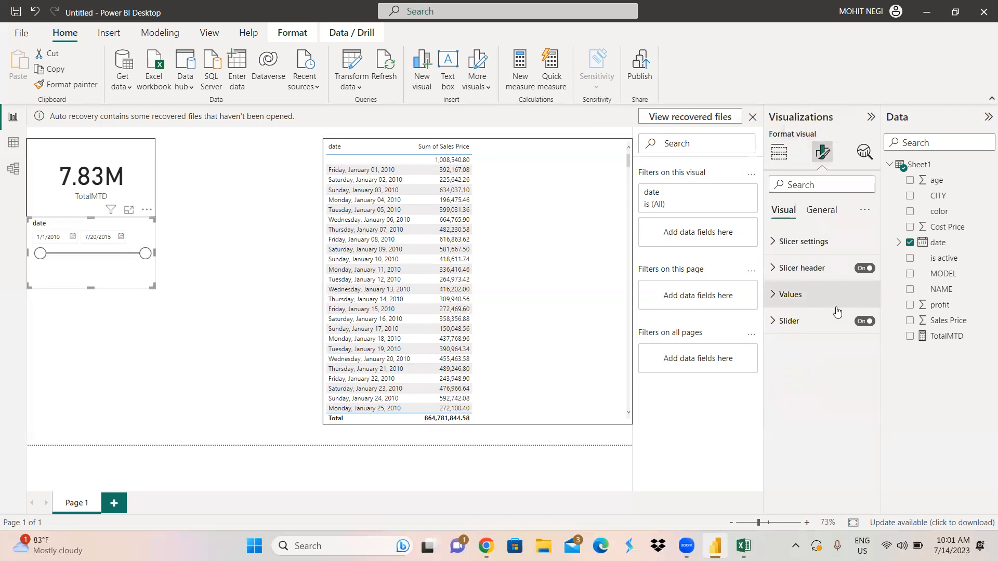
{"action": "left_click", "coordinate": [823, 212]}
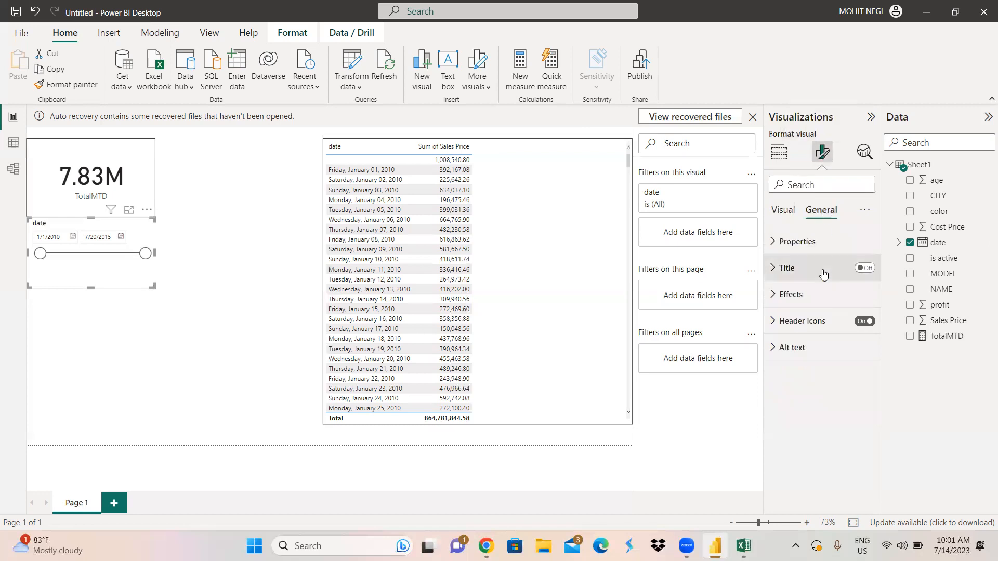
{"action": "left_click", "coordinate": [773, 296]}
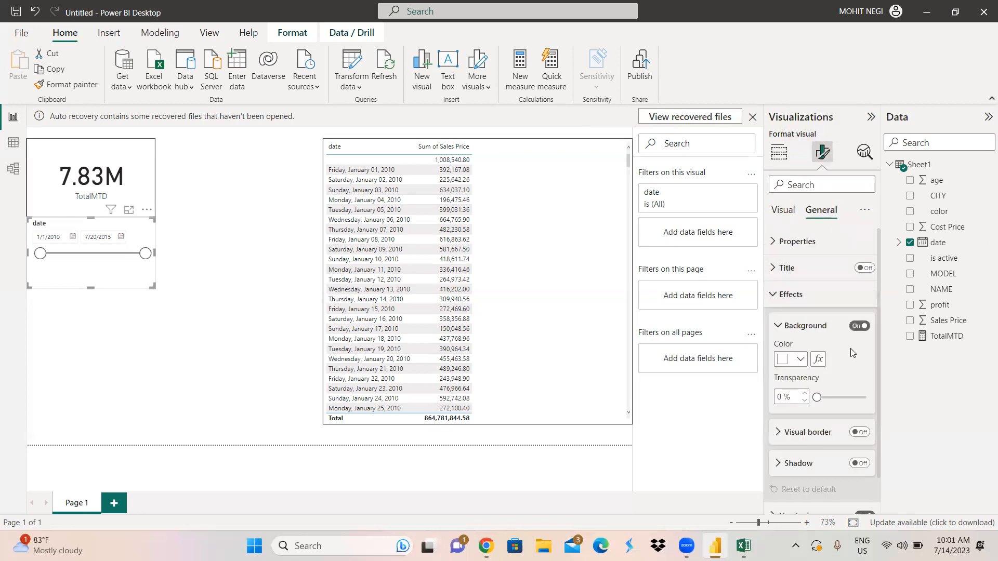
{"action": "left_click", "coordinate": [861, 433]}
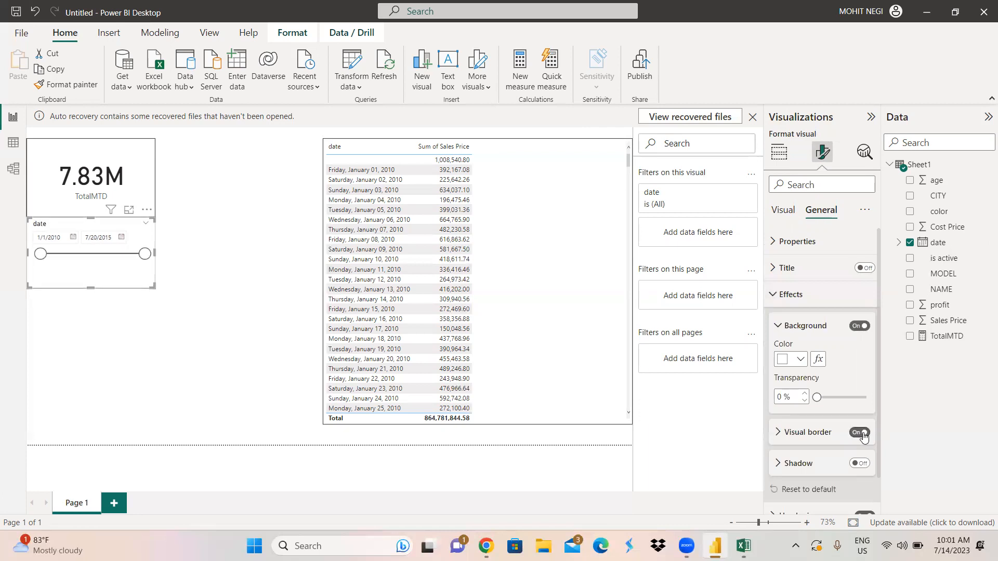
Step: Set the date slicer's start date to 7/1/2015
{"action": "left_click", "coordinate": [40, 240]}
{"action": "type", "text": "7"}
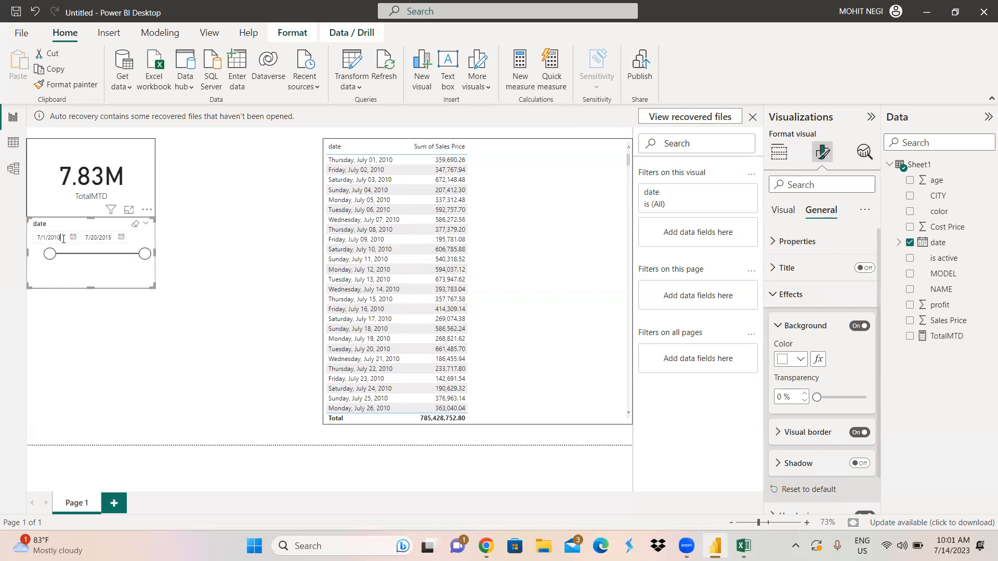
{"action": "type", "text": "5"}
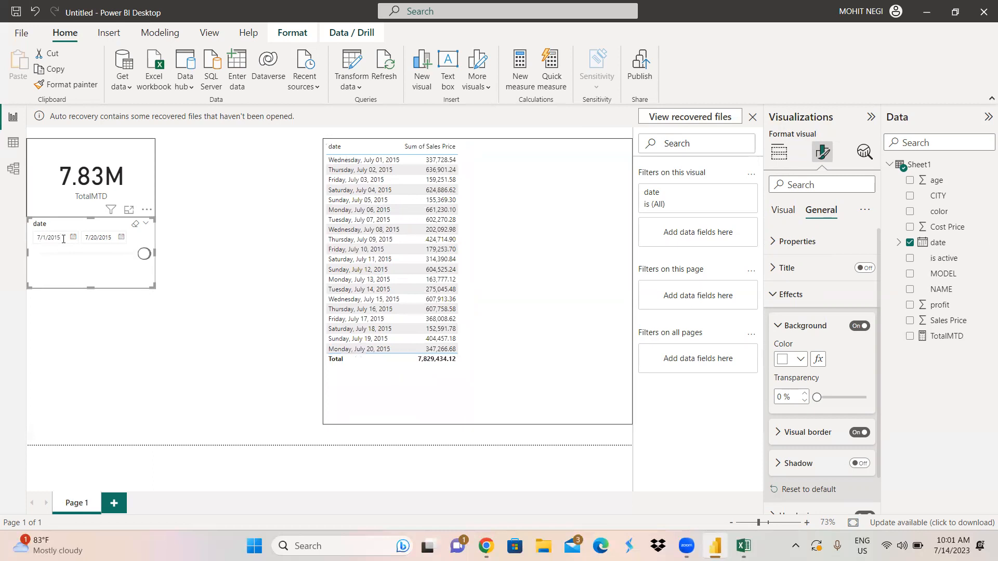
{"action": "left_click", "coordinate": [125, 326]}
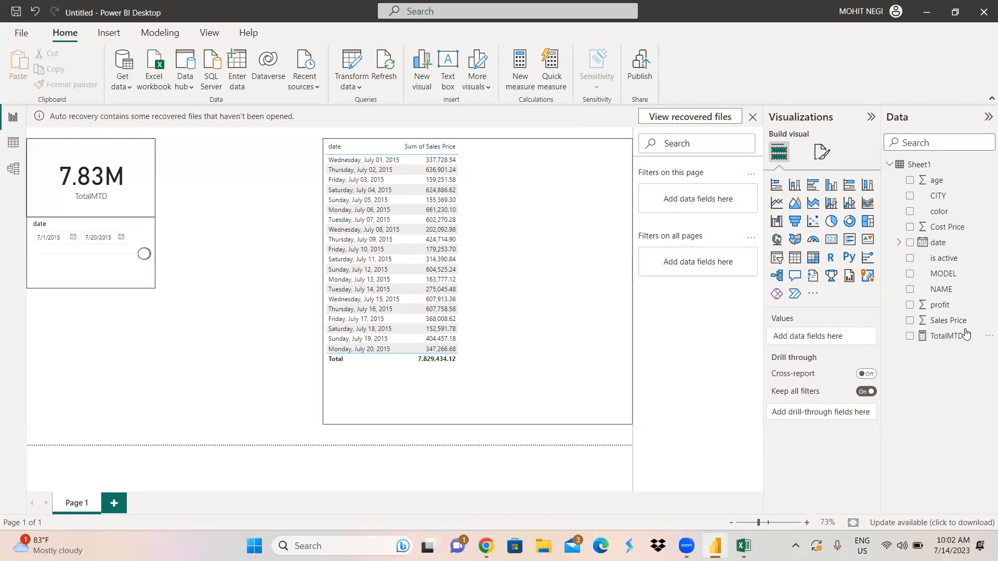
Step: Reopen the TotalMTD measure's formula and begin a third, filter argument with Sheet1[CITY]=
{"action": "left_click", "coordinate": [952, 338]}
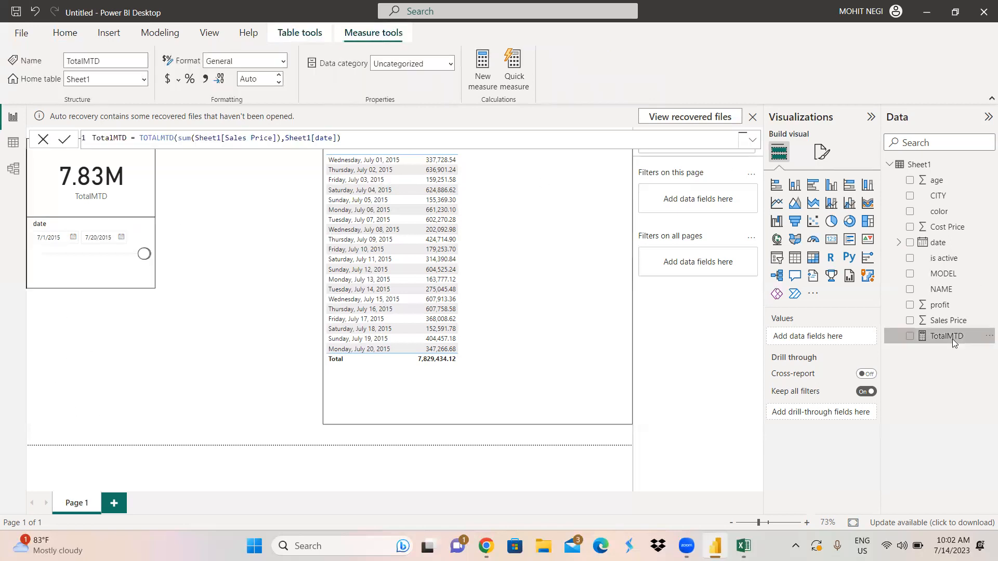
{"action": "left_click", "coordinate": [352, 137]}
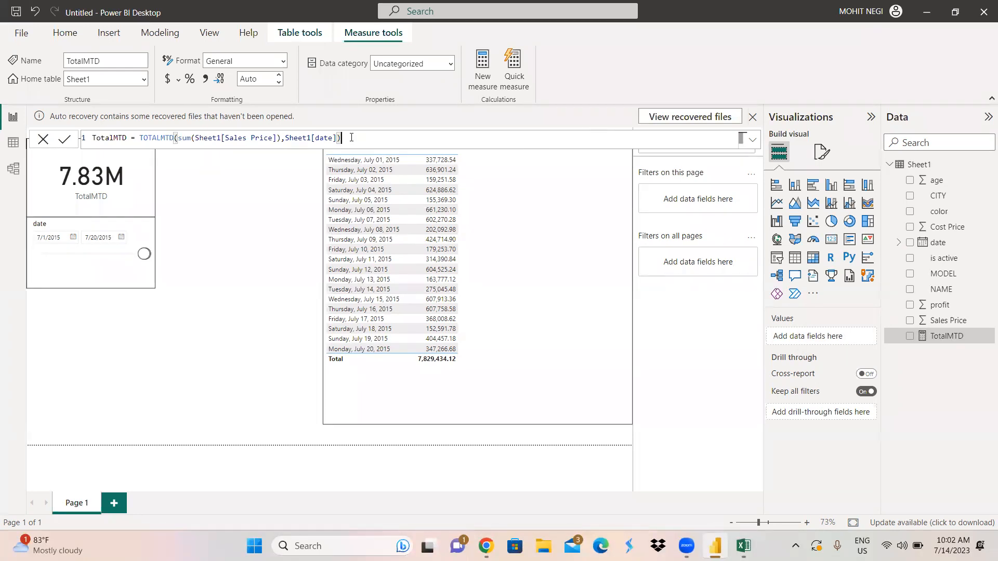
{"action": "left_click", "coordinate": [339, 139]}
{"action": "type", "text": ","}
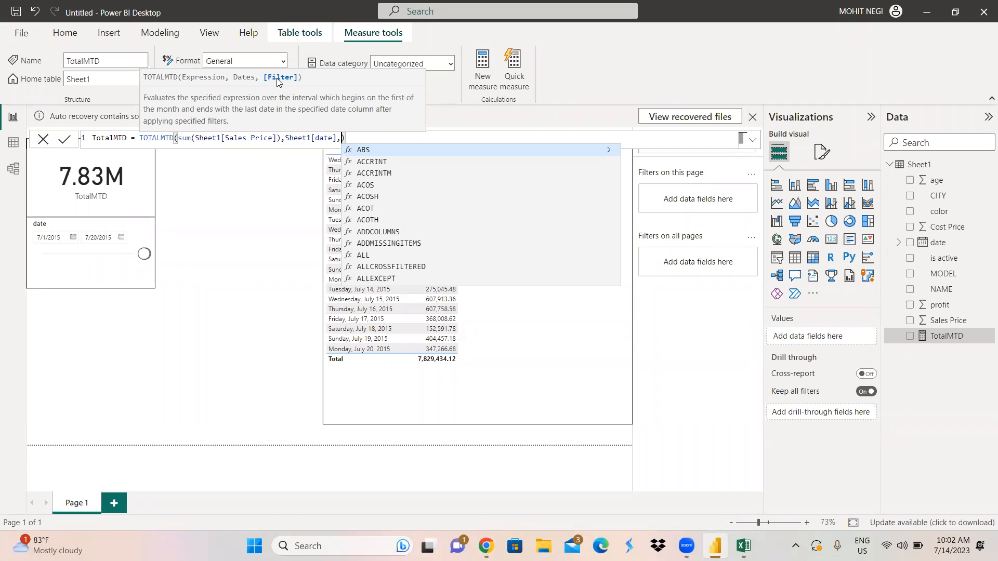
{"action": "type", "text": "cit"}
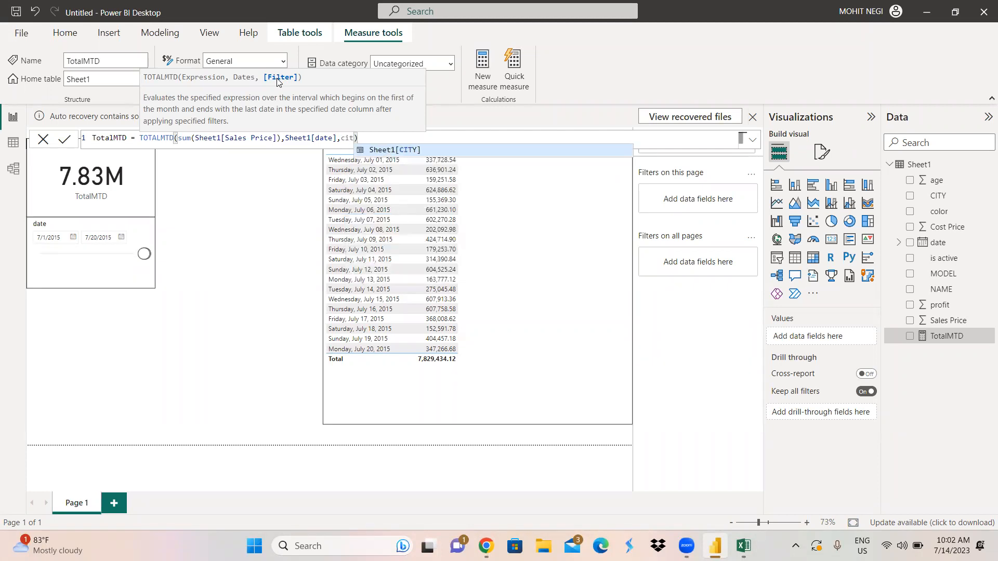
{"action": "key", "text": "Tab"}
{"action": "type", "text": "="}
Step: Complete the TotalMTD city filter with "DELHI" on a second formula line and commit the measure
{"action": "key", "text": "shift+Return"}
{"action": "type", "text": "\"Delhi"}
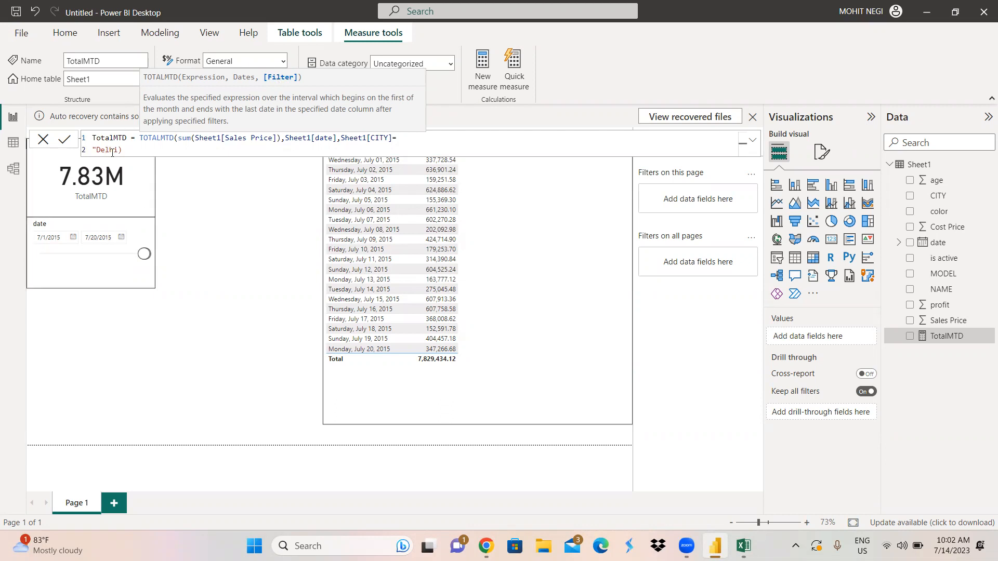
{"action": "key", "text": "BackSpace"}
{"action": "key", "text": "BackSpace"}
{"action": "key", "text": "BackSpace"}
{"action": "key", "text": "BackSpace"}
{"action": "key", "text": "BackSpace"}
{"action": "type", "text": "DELHI\""}
{"action": "left_click", "coordinate": [65, 140]}
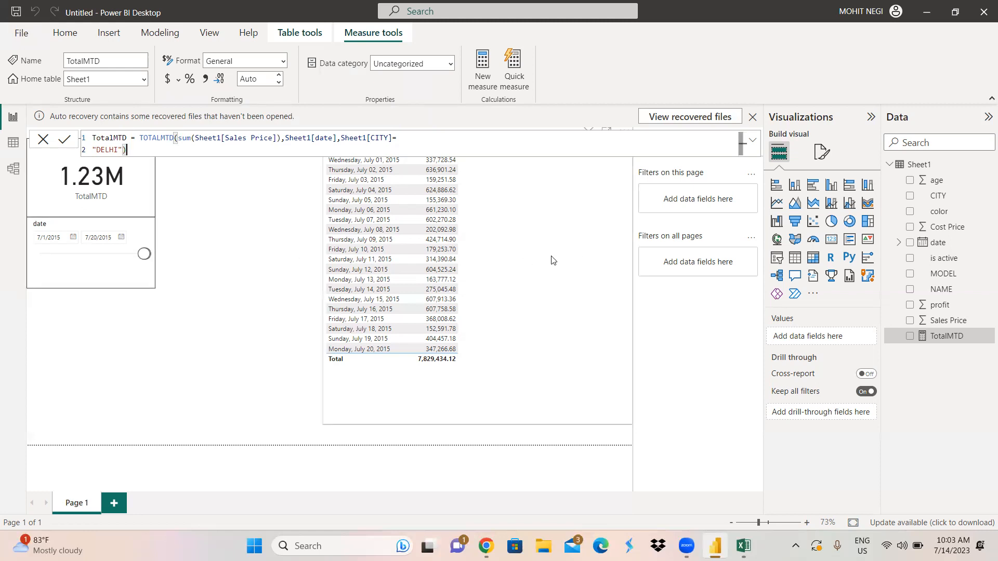
Step: Move the date and Sales Price table slightly left and down, and add TotalMTD as its third column
{"action": "left_click", "coordinate": [514, 316]}
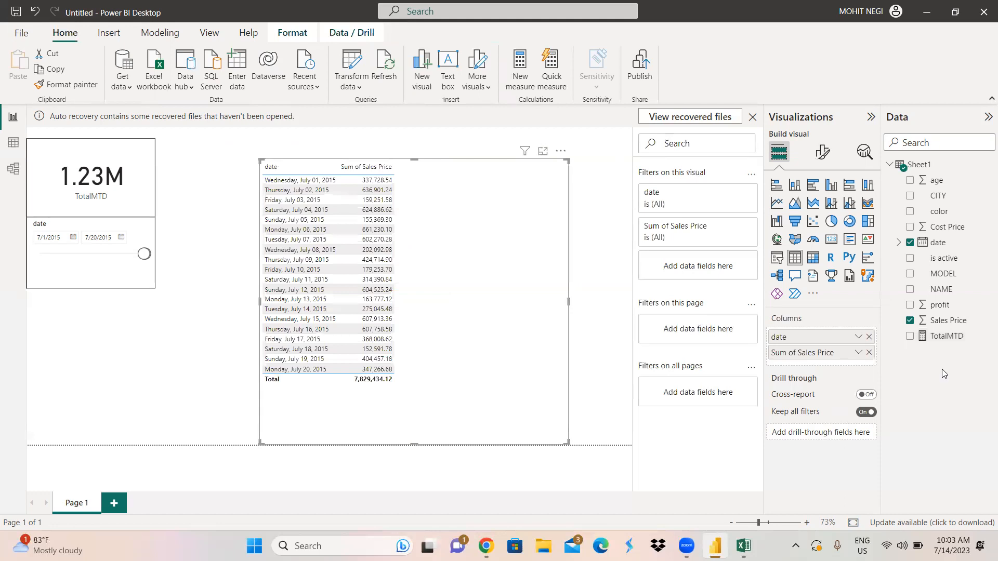
{"action": "left_click_drag", "start_coordinate": [945, 344], "coordinate": [827, 362]}
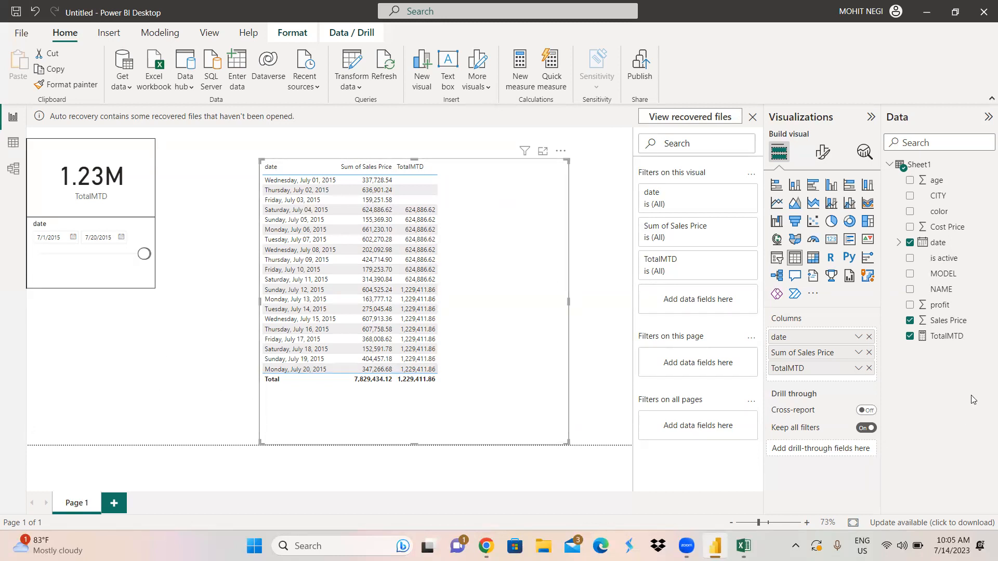
Step: Create a new measure in Sheet1 and replace its default name with TotalQtd
{"action": "right_click", "coordinate": [921, 166]}
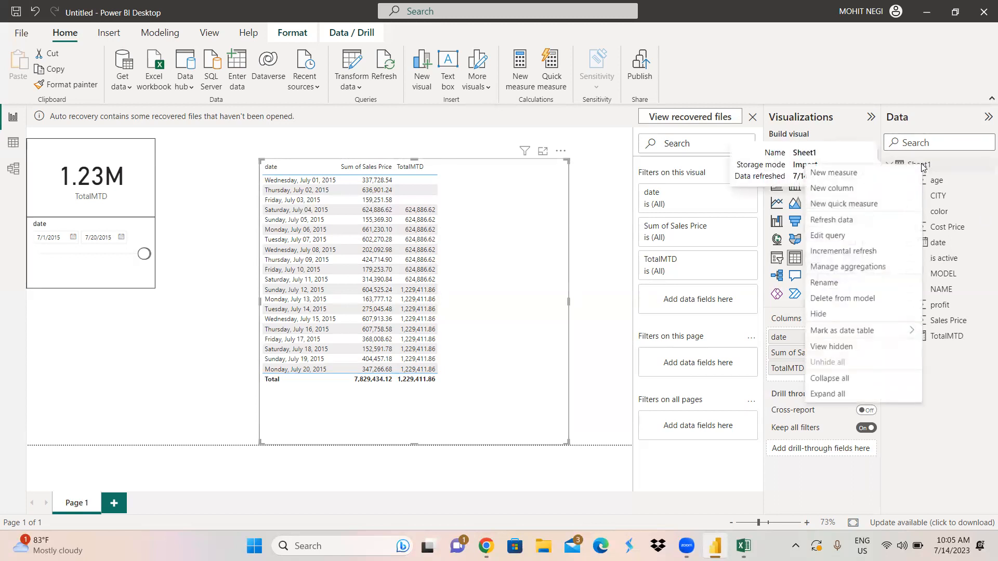
{"action": "left_click", "coordinate": [832, 177]}
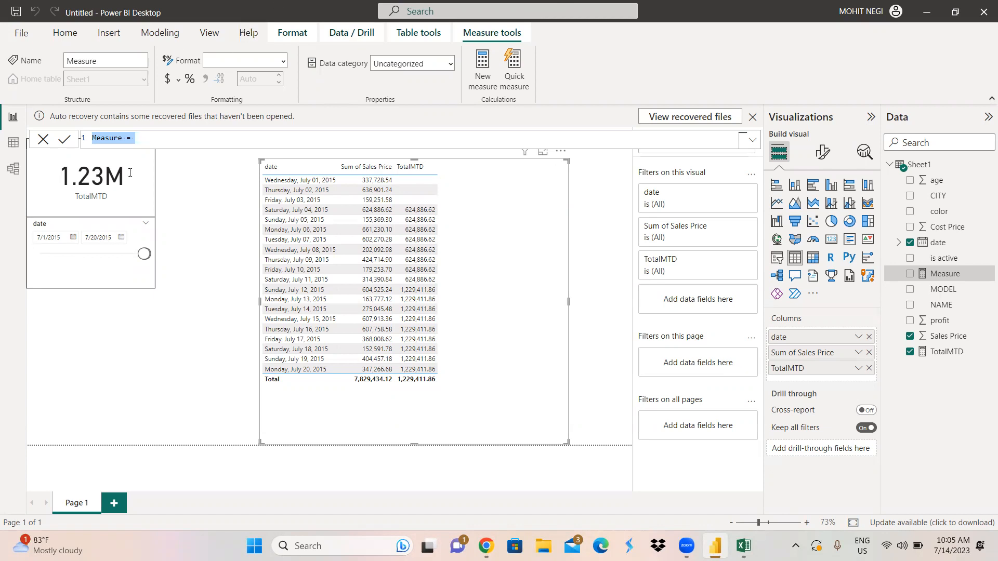
{"action": "left_click", "coordinate": [125, 140]}
{"action": "key", "text": "BackSpace"}
{"action": "key", "text": "BackSpace"}
{"action": "key", "text": "BackSpace"}
{"action": "key", "text": "BackSpace"}
{"action": "key", "text": "BackSpace"}
{"action": "key", "text": "BackSpace"}
{"action": "key", "text": "BackSpace"}
{"action": "key", "text": "BackSpace"}
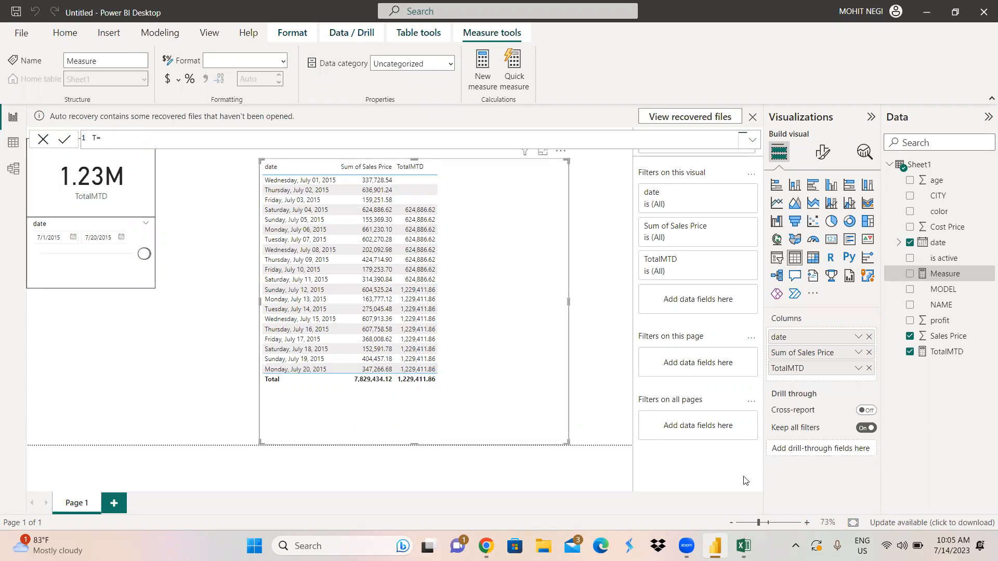
{"action": "left_click", "coordinate": [97, 137]}
{"action": "type", "text": "otalQtd"}
Step: Start the TotalQtd formula with the TOTALQTD function and the sum of Sheet1[Sales Price] as its expression
{"action": "type", "text": "total"}
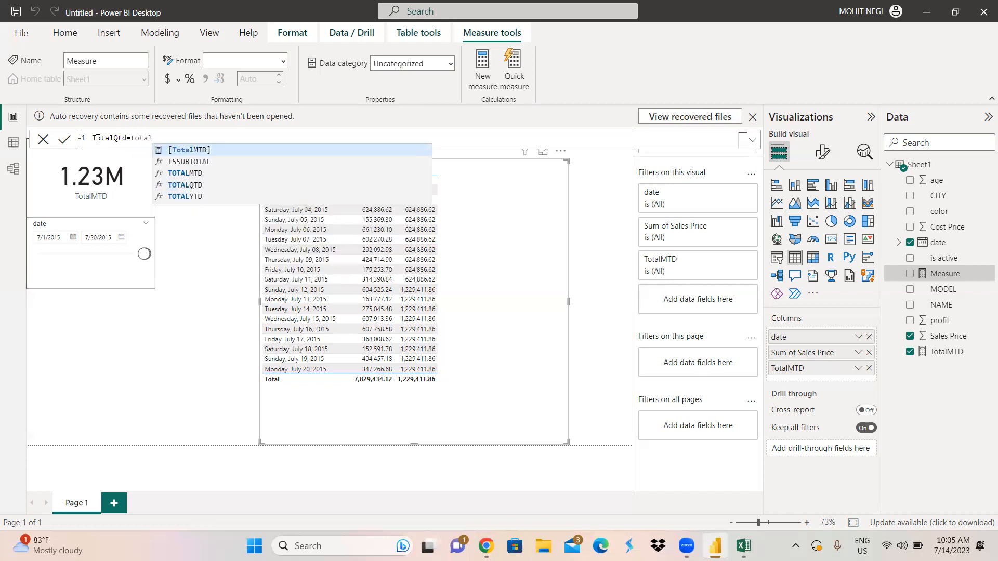
{"action": "key", "text": "Down"}
{"action": "key", "text": "Down"}
{"action": "key", "text": "Down"}
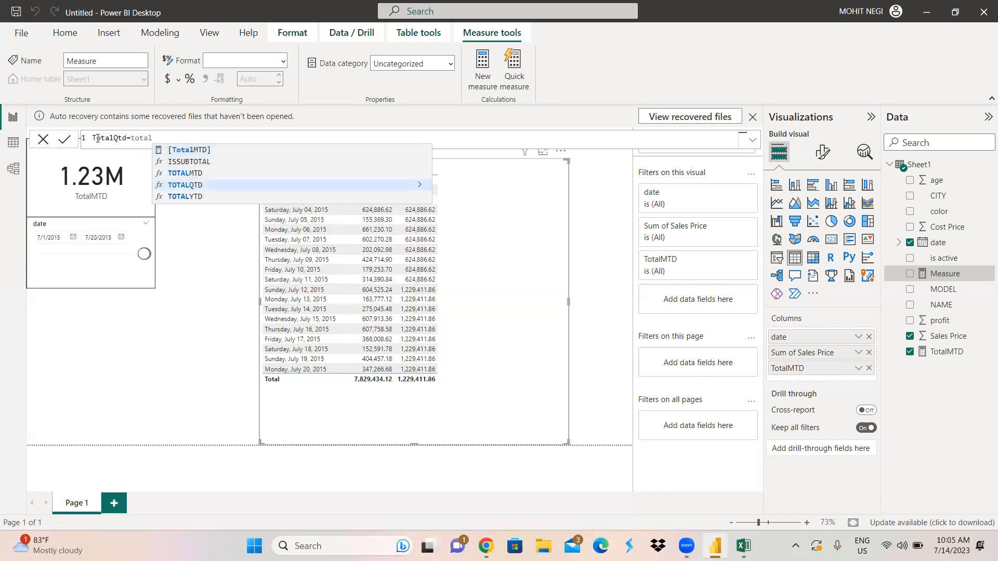
{"action": "key", "text": "Tab"}
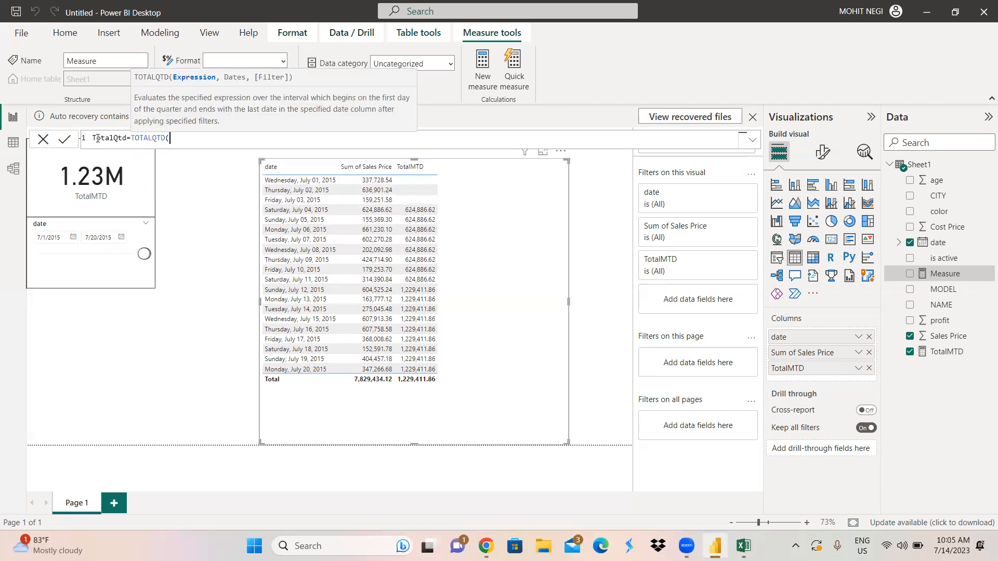
{"action": "type", "text": "sum"}
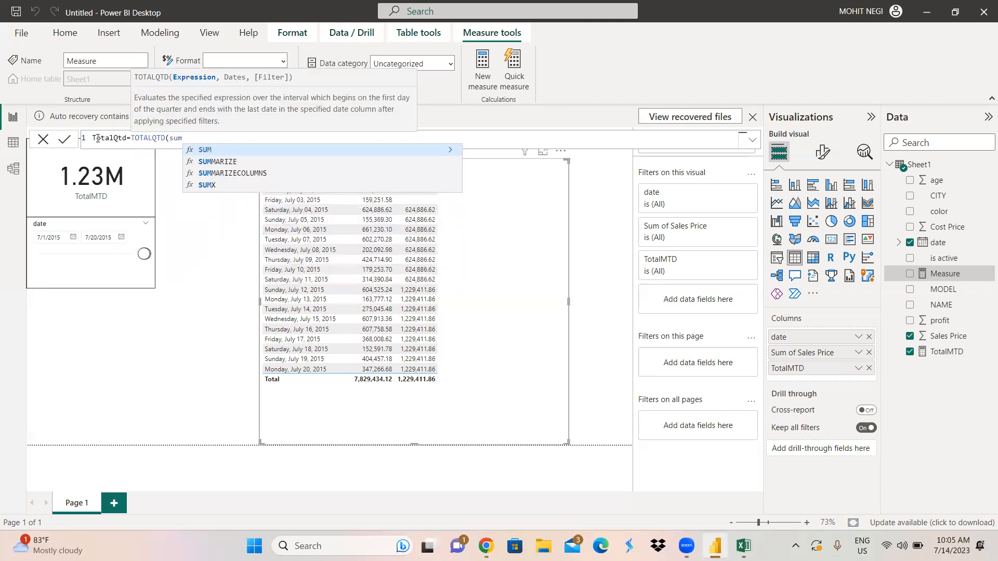
{"action": "type", "text": "(sale"}
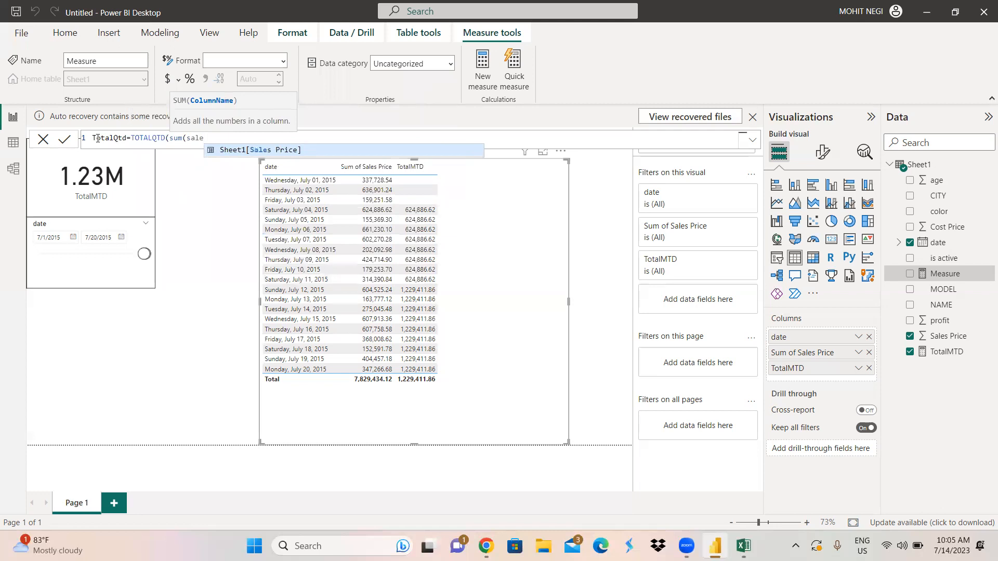
{"action": "key", "text": "Tab"}
Step: Complete the TotalQtd formula with Sheet1[date] as its dates argument and commit the measure
{"action": "type", "text": "),date"}
{"action": "key", "text": "Down"}
{"action": "key", "text": "Up"}
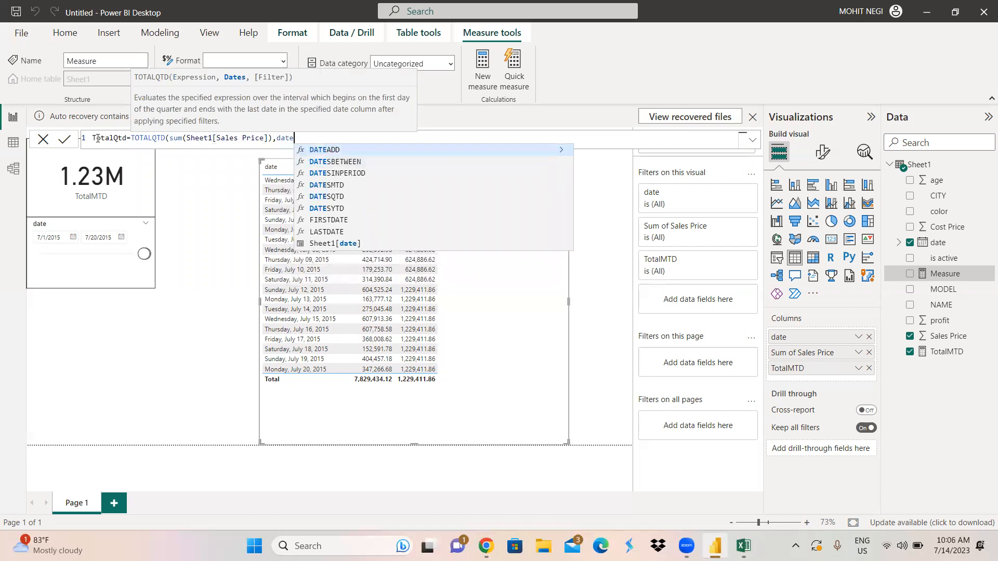
{"action": "key", "text": "Down"}
{"action": "key", "text": "Down"}
{"action": "key", "text": "Down"}
{"action": "key", "text": "Down"}
{"action": "key", "text": "Down"}
{"action": "key", "text": "Down"}
{"action": "key", "text": "Down"}
{"action": "key", "text": "Down"}
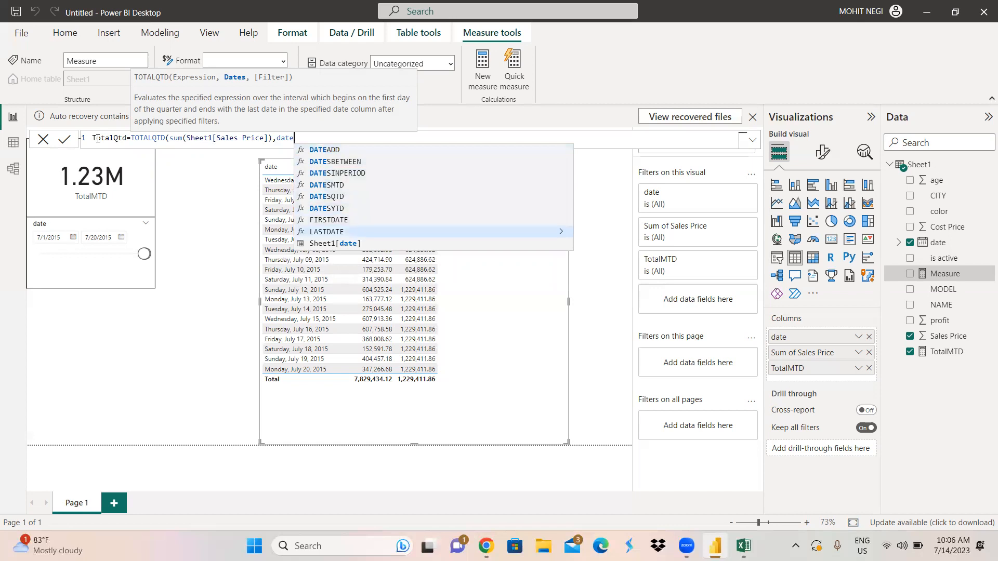
{"action": "key", "text": "Tab"}
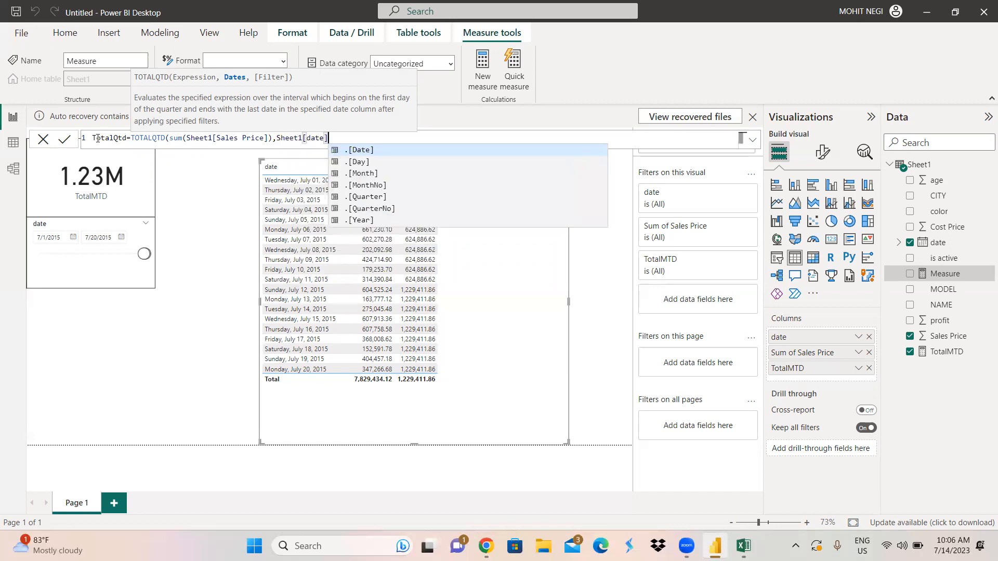
{"action": "type", "text": ")"}
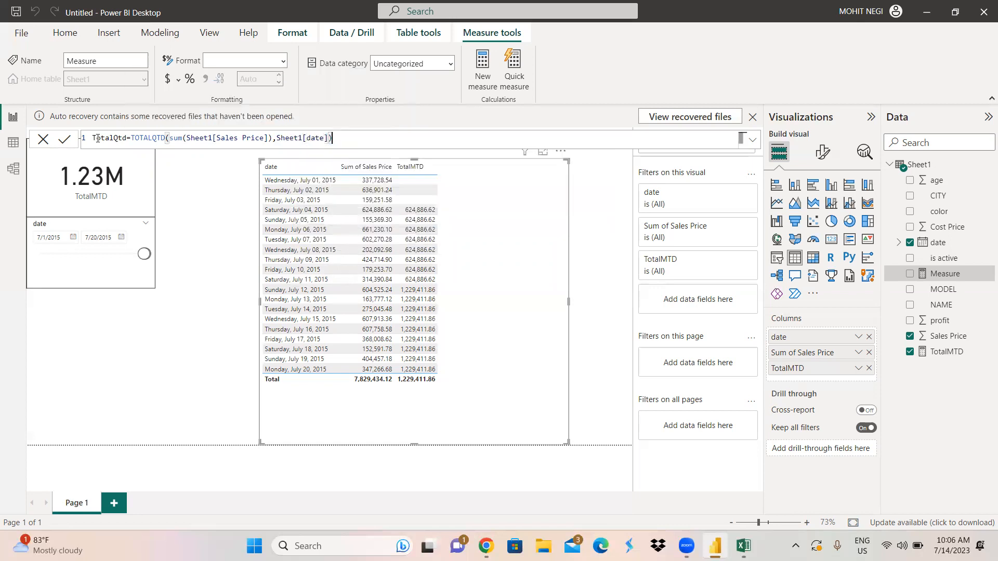
{"action": "left_click", "coordinate": [64, 140]}
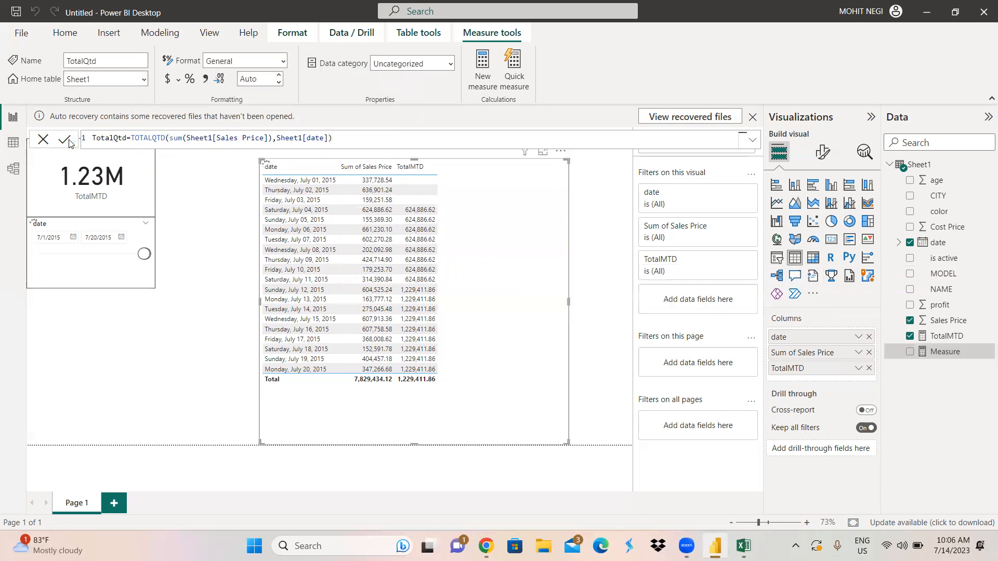
Step: Shift the TotalMTD card slightly, duplicate it below the date slicer, and replace the copy's field with TotalQtd
{"action": "left_click", "coordinate": [137, 191]}
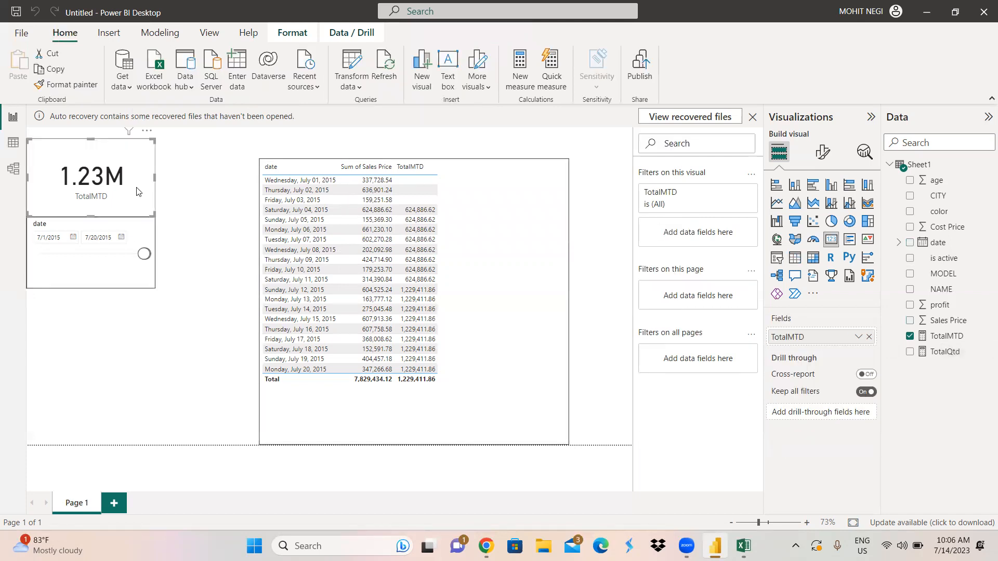
{"action": "mouse_move", "coordinate": [139, 157]}
{"action": "left_mouse_down"}
{"action": "mouse_move", "coordinate": [182, 175]}
{"action": "mouse_move", "coordinate": [215, 166]}
{"action": "mouse_move", "coordinate": [153, 170]}
{"action": "mouse_move", "coordinate": [146, 156]}
{"action": "left_mouse_up"}
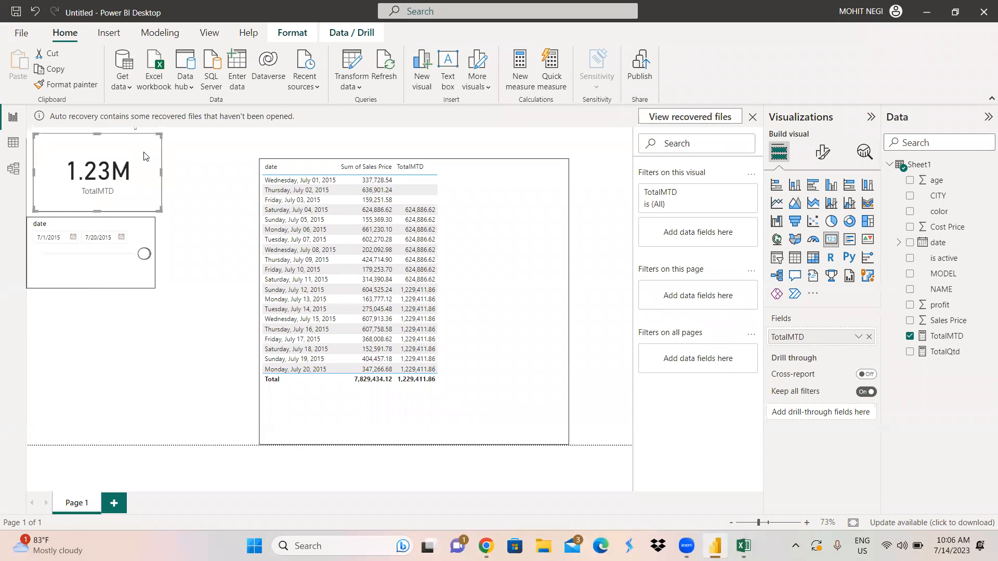
{"action": "key", "text": "ctrl+c"}
{"action": "key", "text": "ctrl+v"}
{"action": "left_click_drag", "start_coordinate": [145, 159], "coordinate": [143, 317]}
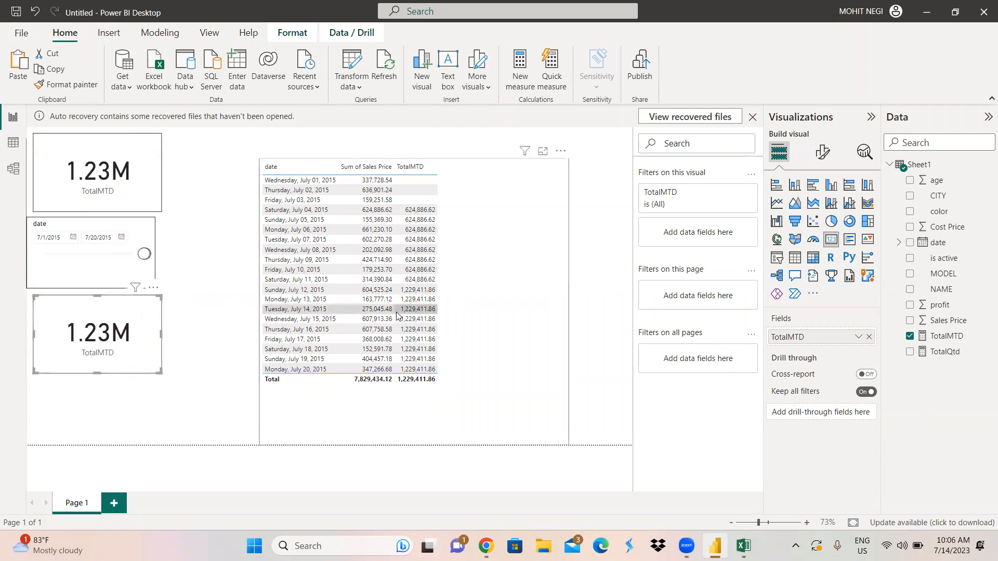
{"action": "left_click", "coordinate": [869, 337]}
{"action": "left_click_drag", "start_coordinate": [942, 351], "coordinate": [828, 338]}
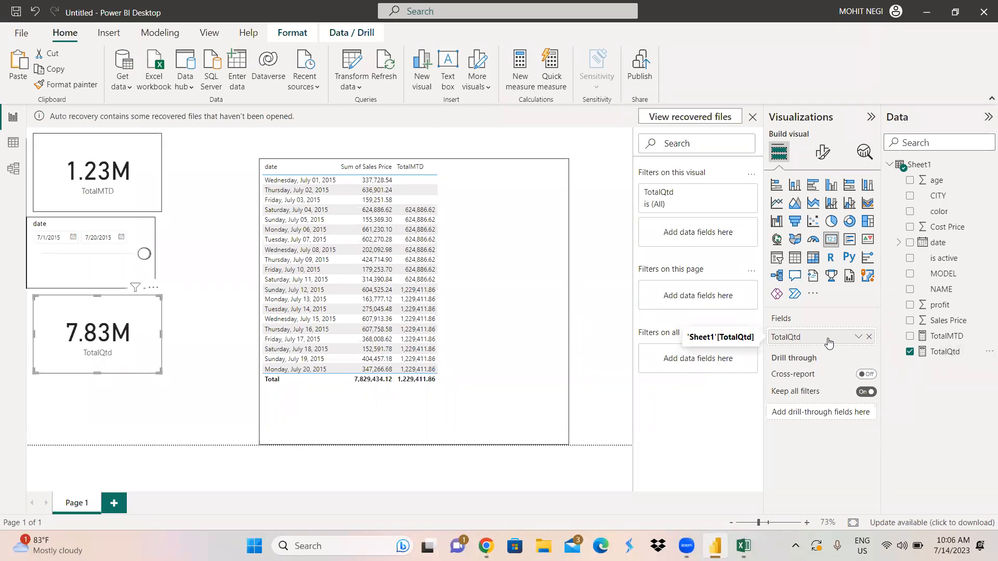
Step: Reopen the TotalQtd formula and add Sheet1[CITY] as the column of a third, filter argument
{"action": "left_click", "coordinate": [946, 352]}
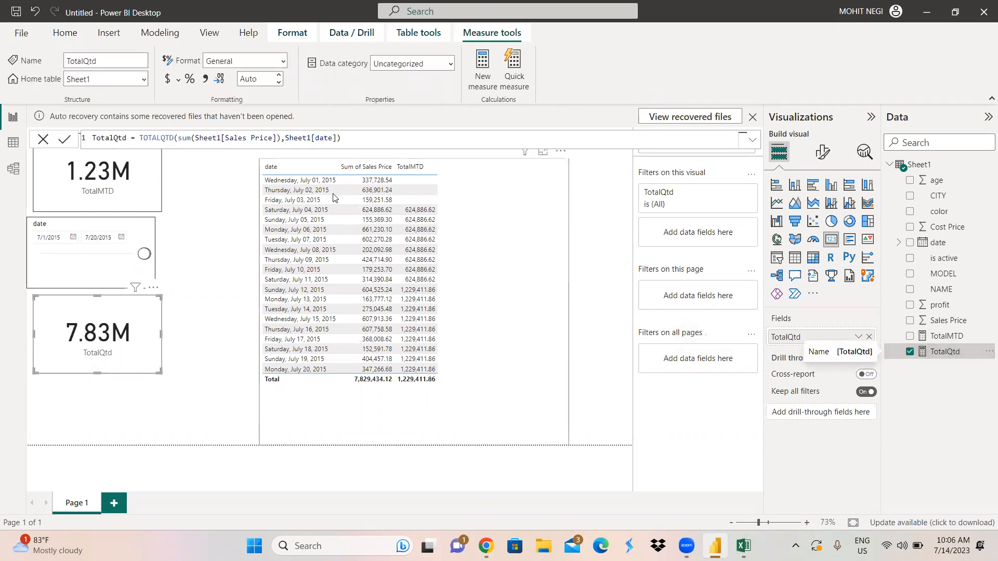
{"action": "left_click", "coordinate": [343, 138]}
{"action": "key", "text": "BackSpace"}
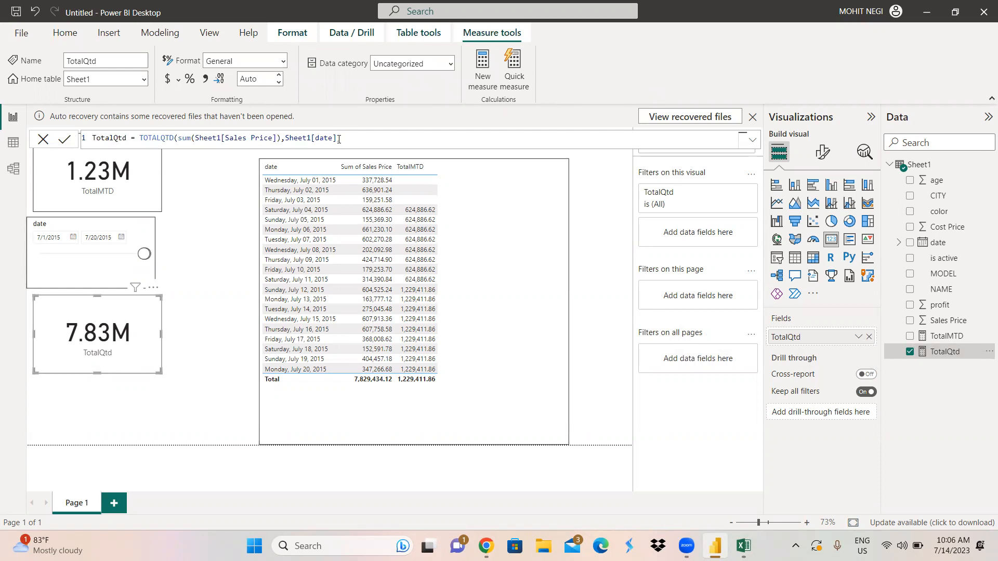
{"action": "type", "text": "),"}
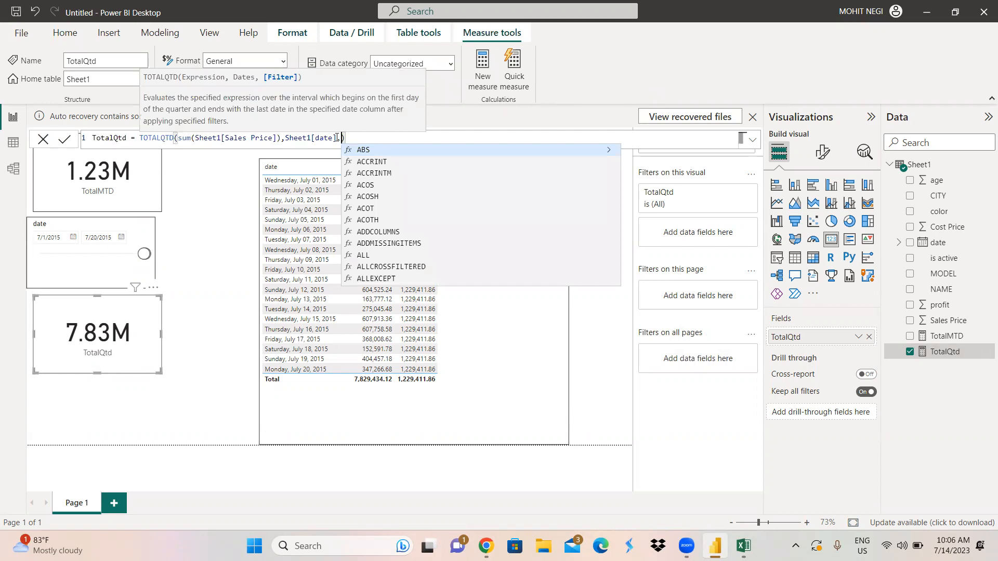
{"action": "type", "text": "c"}
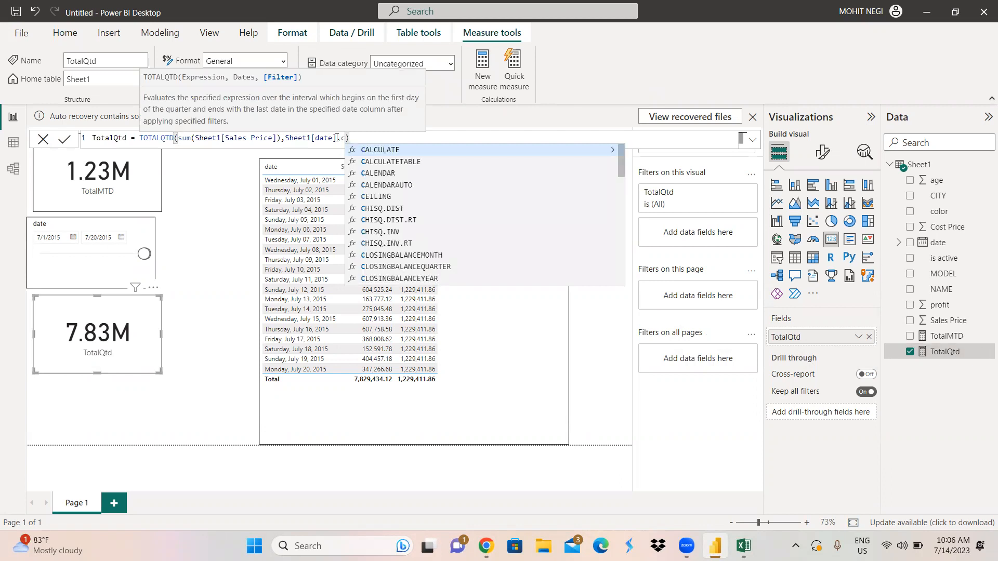
{"action": "type", "text": "oty="}
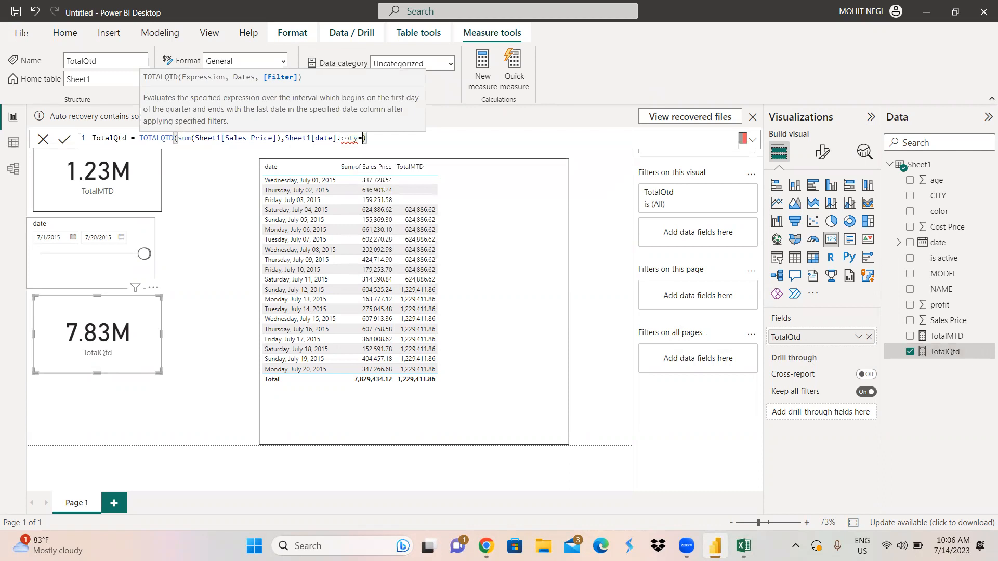
{"action": "key", "text": "BackSpace"}
{"action": "key", "text": "BackSpace"}
{"action": "key", "text": "BackSpace"}
{"action": "key", "text": "BackSpace"}
{"action": "key", "text": "BackSpace"}
{"action": "type", "text": "ci"}
{"action": "key", "text": "Tab"}
Step: Set the TotalQtd city filter condition to ='patna' and commit the measure
{"action": "type", "text": "='"}
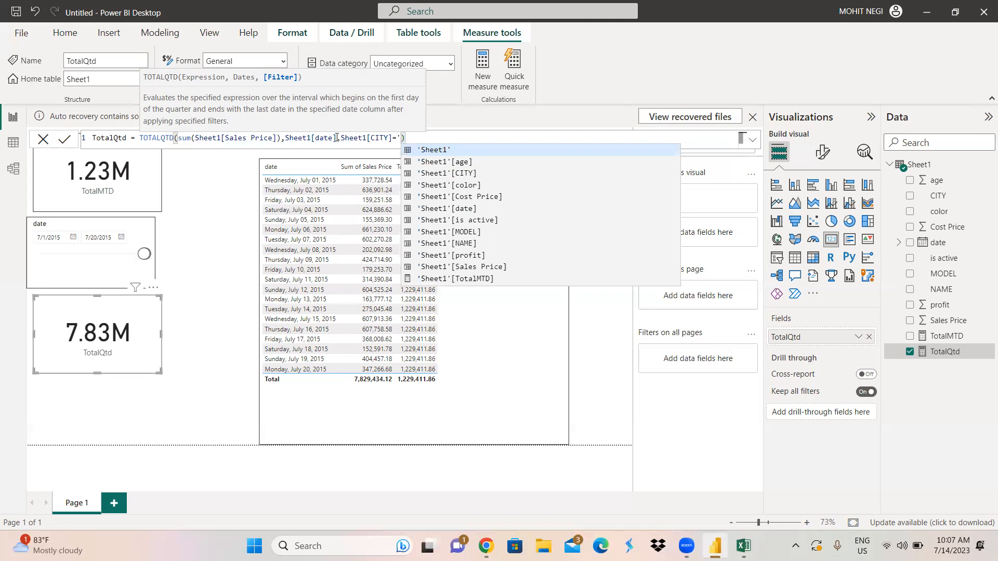
{"action": "type", "text": "patna'"}
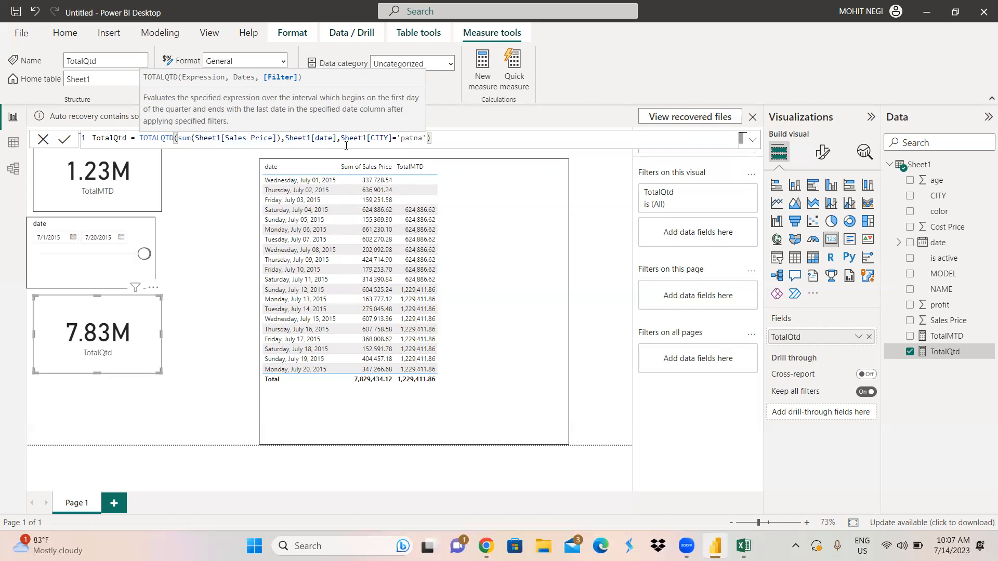
{"action": "left_click", "coordinate": [63, 141]}
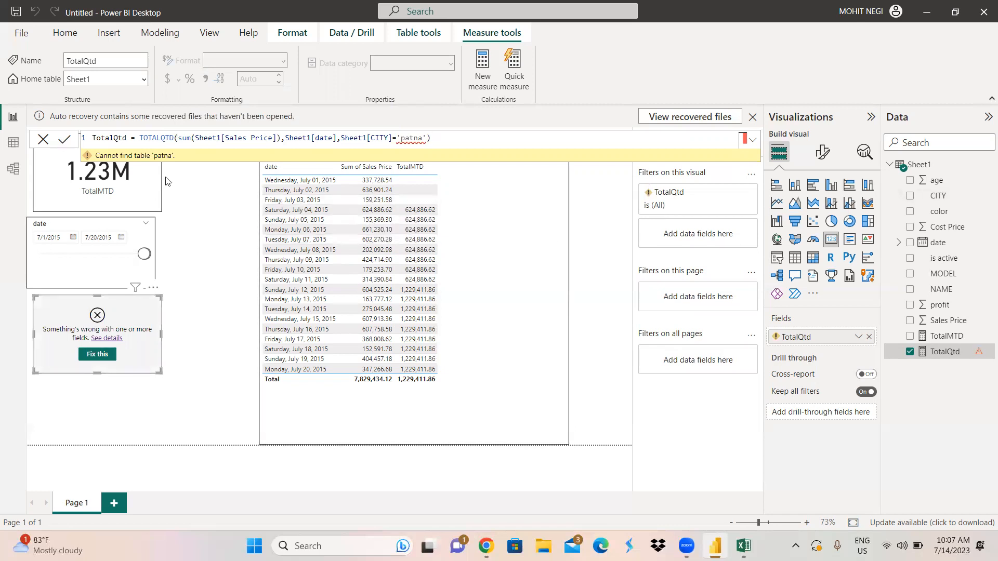
Step: Check the spelling of the CITY column's values in the Sheet1 data, and return to the report
{"action": "left_click", "coordinate": [12, 143]}
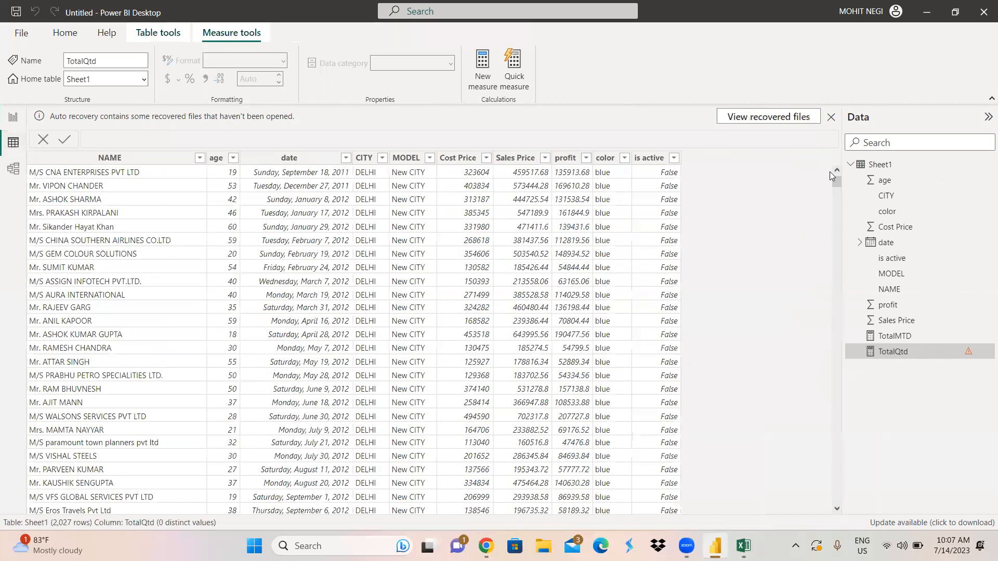
{"action": "left_click", "coordinate": [381, 159]}
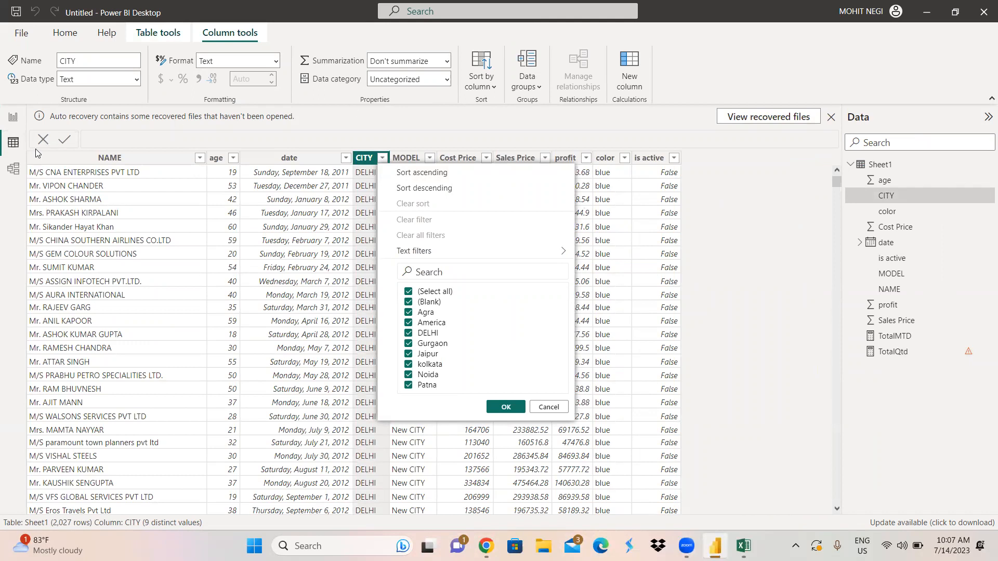
{"action": "left_click", "coordinate": [13, 123]}
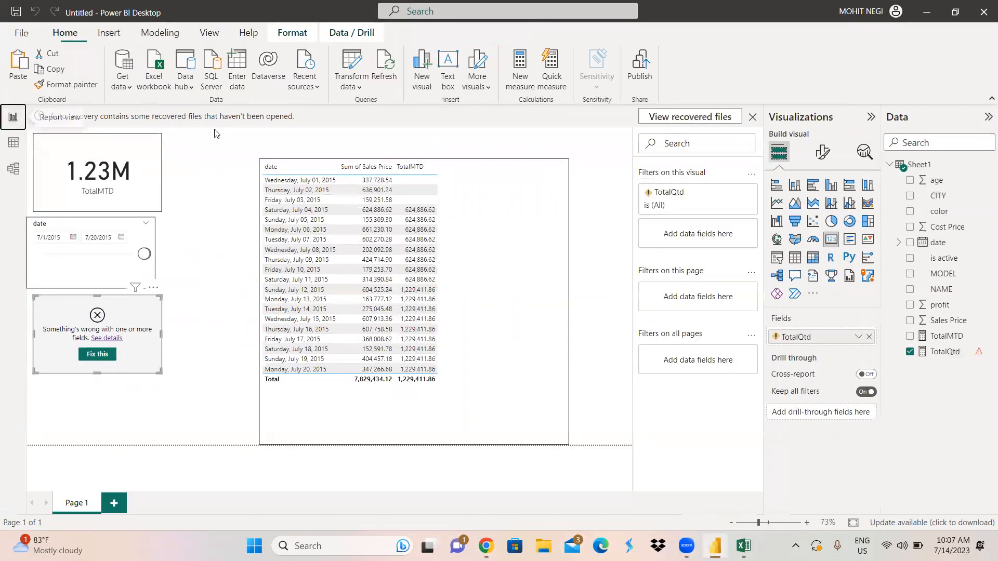
Step: Correct the TotalQtd city filter value to "Patna" with a capital P and double quotes, and commit the measure
{"action": "left_click", "coordinate": [954, 352]}
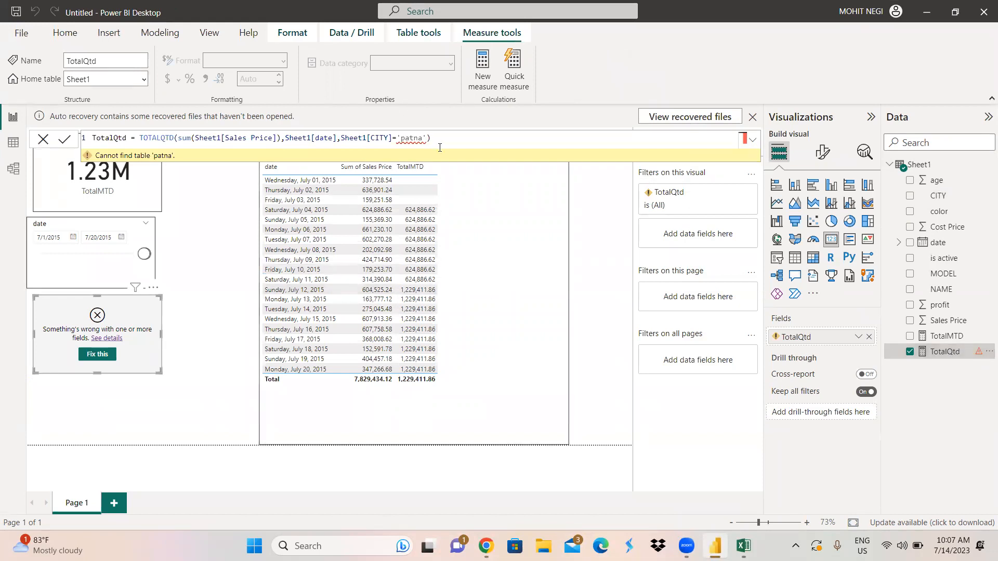
{"action": "left_click", "coordinate": [400, 139]}
{"action": "key", "text": "BackSpace"}
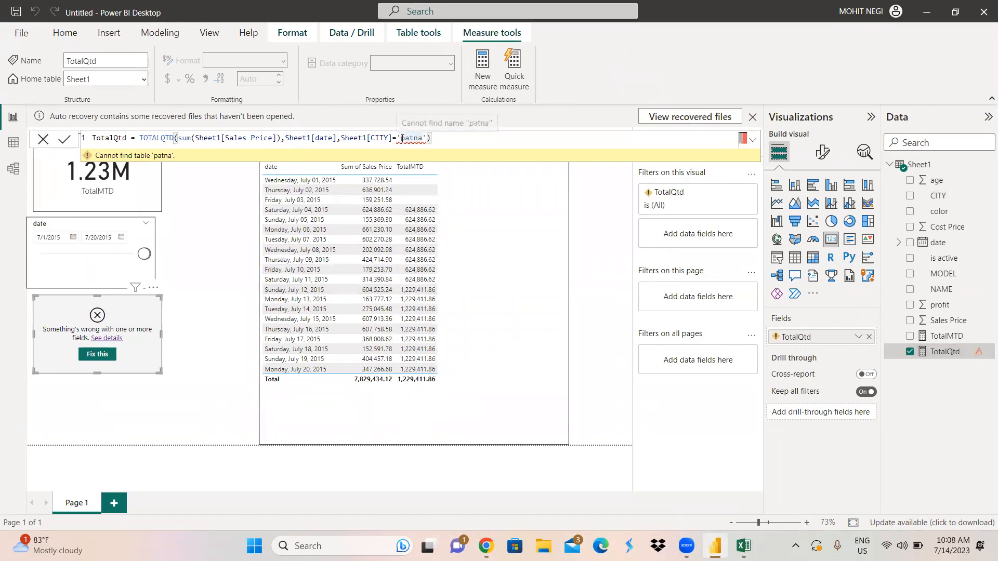
{"action": "type", "text": "\""}
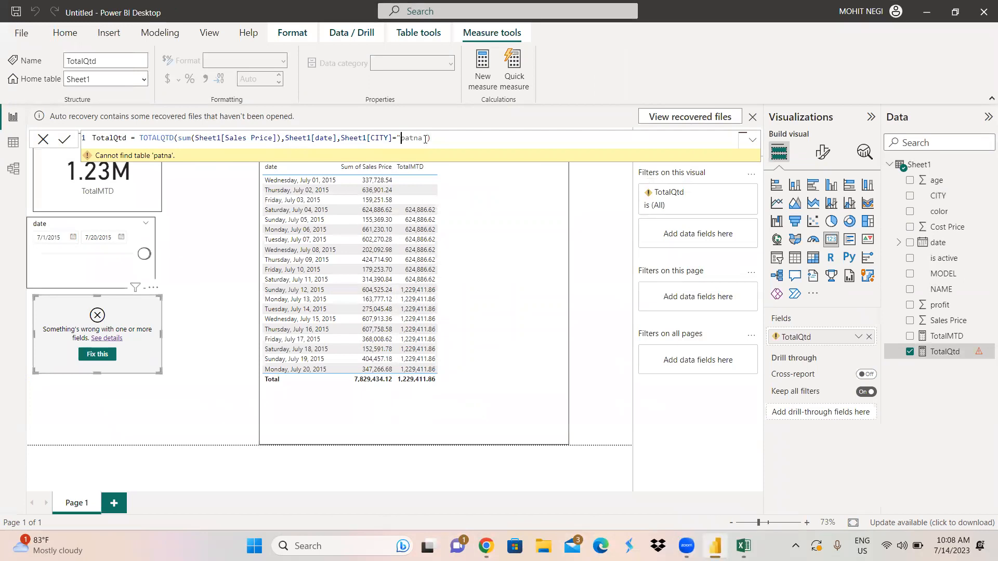
{"action": "left_click", "coordinate": [427, 139]}
{"action": "type", "text": "\""}
{"action": "left_click", "coordinate": [406, 138]}
{"action": "key", "text": "BackSpace"}
{"action": "type", "text": "P"}
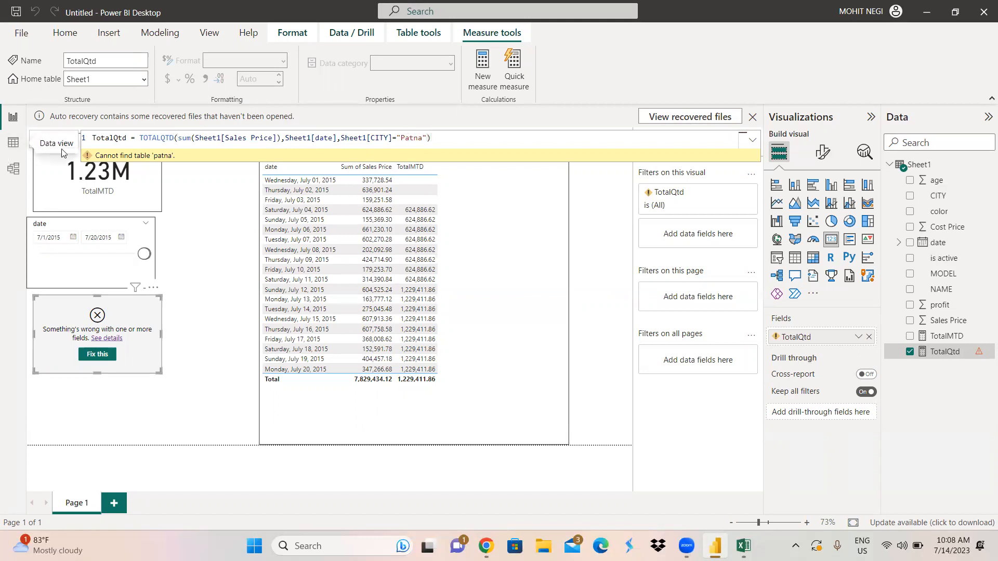
{"action": "left_click", "coordinate": [64, 141]}
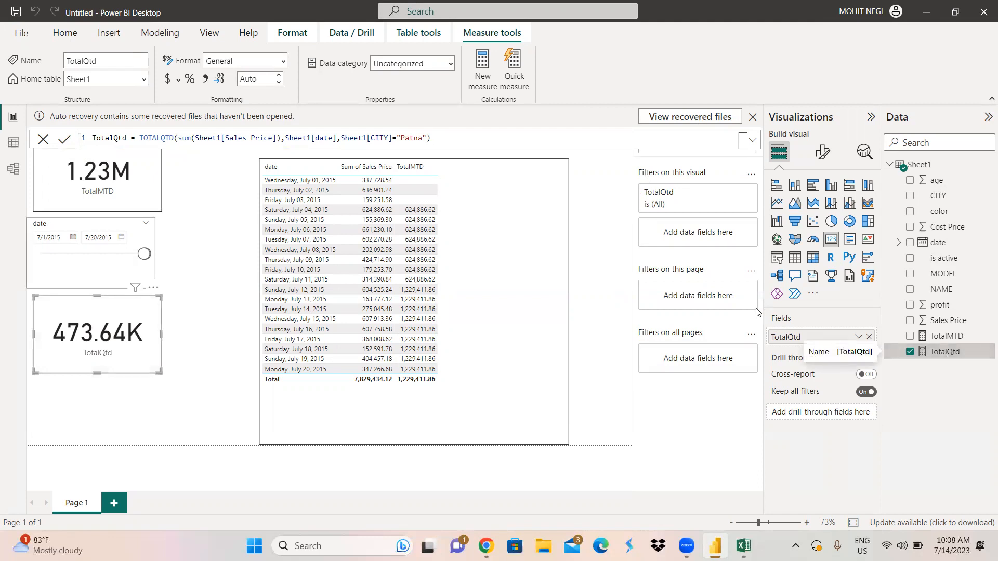
Step: Add TotalQtd as the fourth column of the date and Sales Price table, after TotalMTD
{"action": "left_click", "coordinate": [503, 390]}
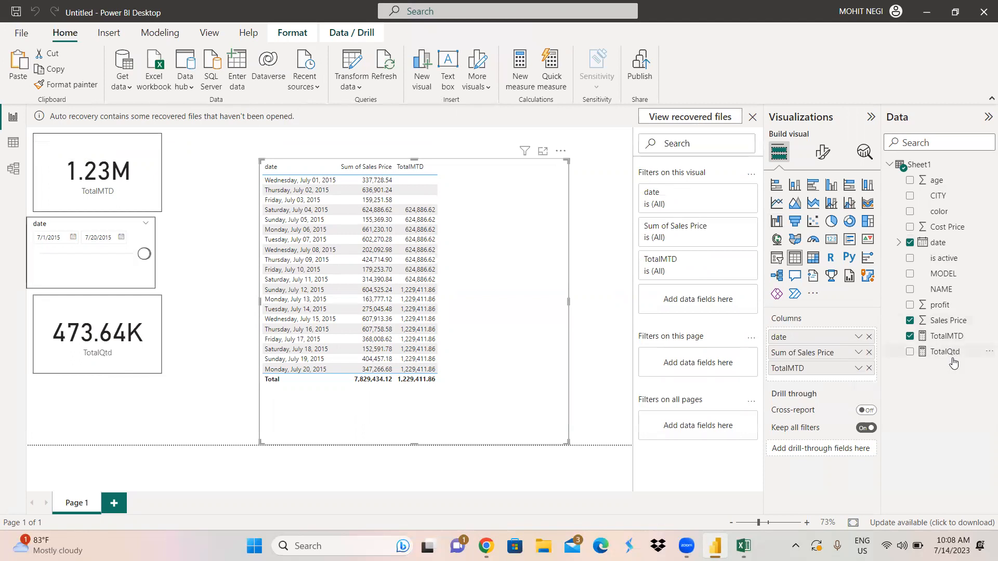
{"action": "left_click_drag", "start_coordinate": [946, 357], "coordinate": [827, 380]}
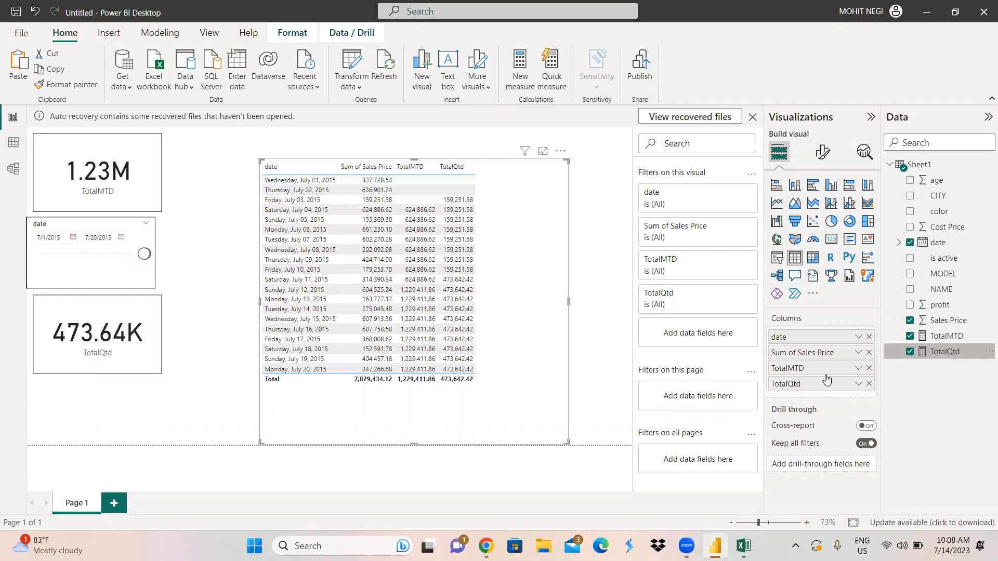
Step: Create a new measure in Sheet1 and replace its default name with Total_ytd
{"action": "right_click", "coordinate": [915, 172]}
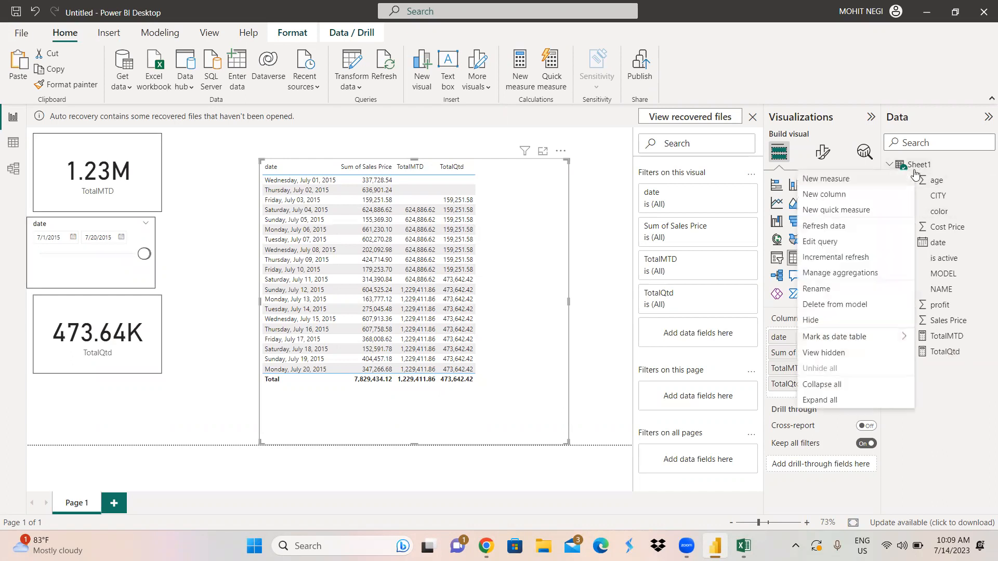
{"action": "left_click", "coordinate": [854, 180]}
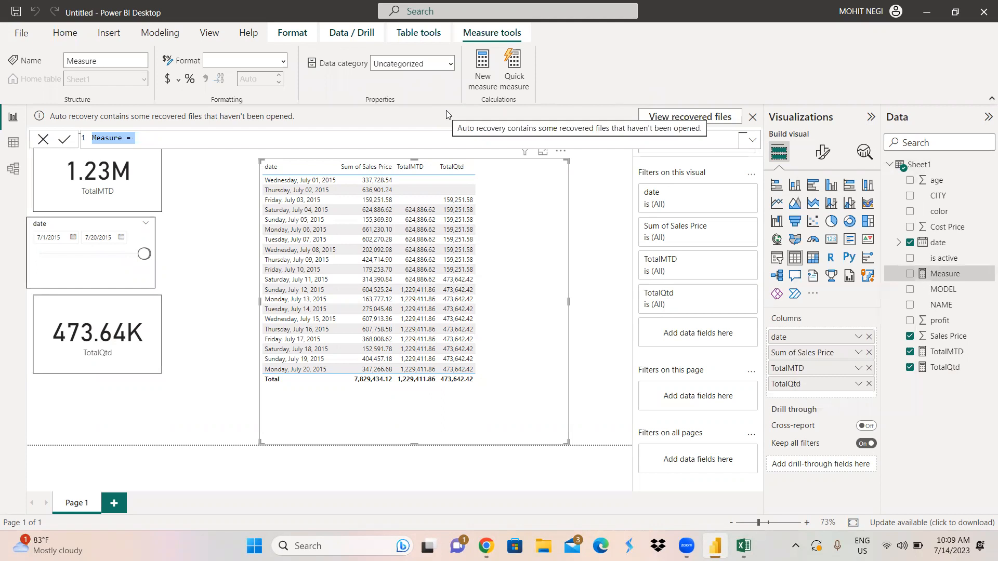
{"action": "left_click", "coordinate": [124, 138]}
{"action": "key", "text": "BackSpace"}
{"action": "key", "text": "BackSpace"}
{"action": "key", "text": "BackSpace"}
{"action": "key", "text": "BackSpace"}
{"action": "key", "text": "BackSpace"}
{"action": "key", "text": "BackSpace"}
{"action": "key", "text": "BackSpace"}
{"action": "type", "text": "Total_ytd = "}
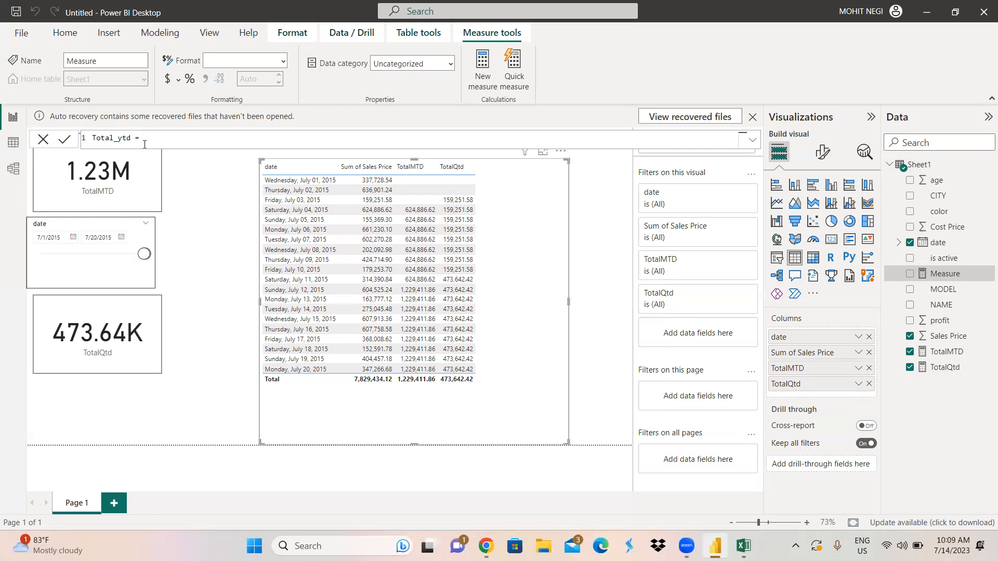
Step: Start the Total_ytd formula with the TOTALYTD function
{"action": "type", "text": "total"}
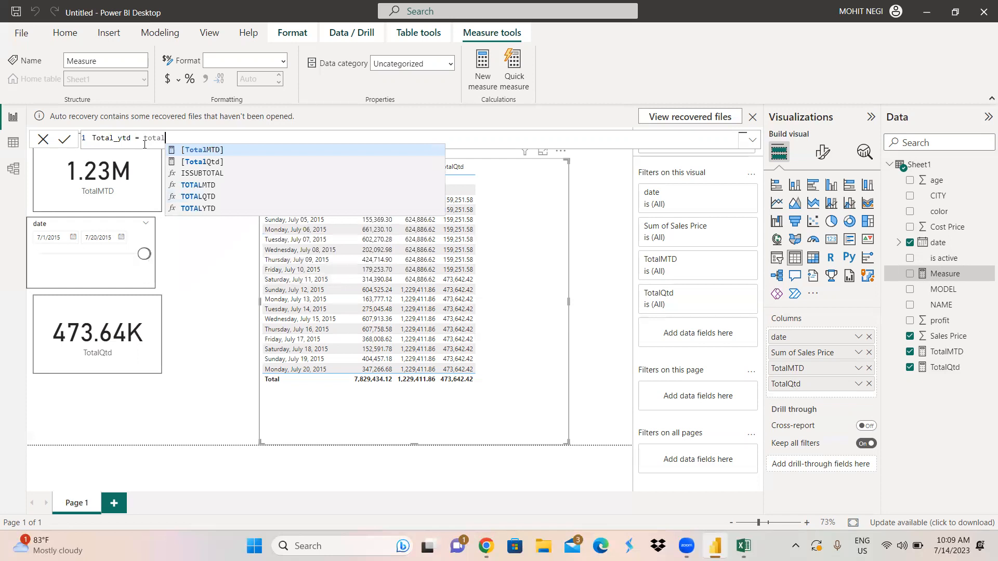
{"action": "key", "text": "Down"}
{"action": "key", "text": "Down"}
{"action": "key", "text": "Down"}
{"action": "key", "text": "Down"}
{"action": "key", "text": "Down"}
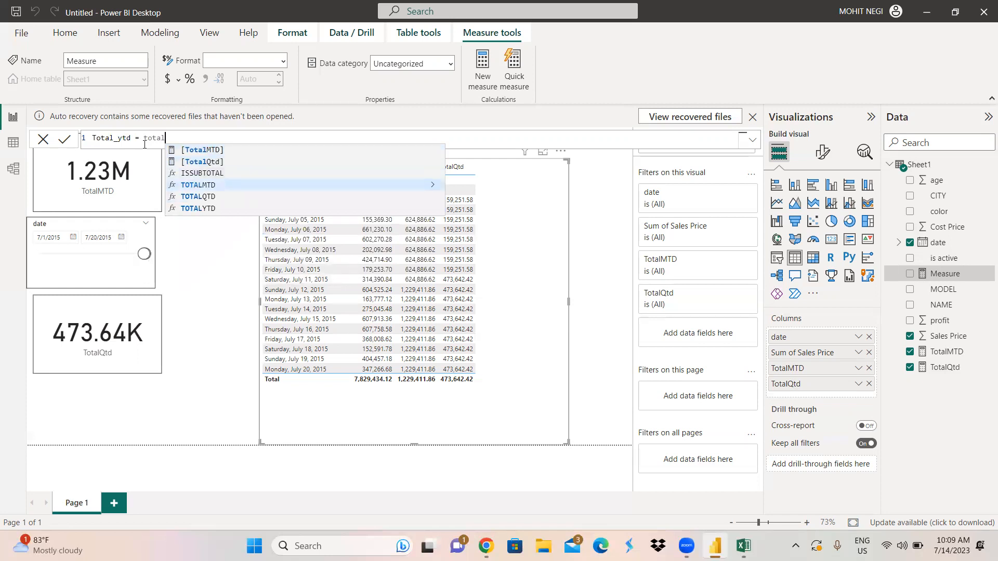
{"action": "key", "text": "Tab"}
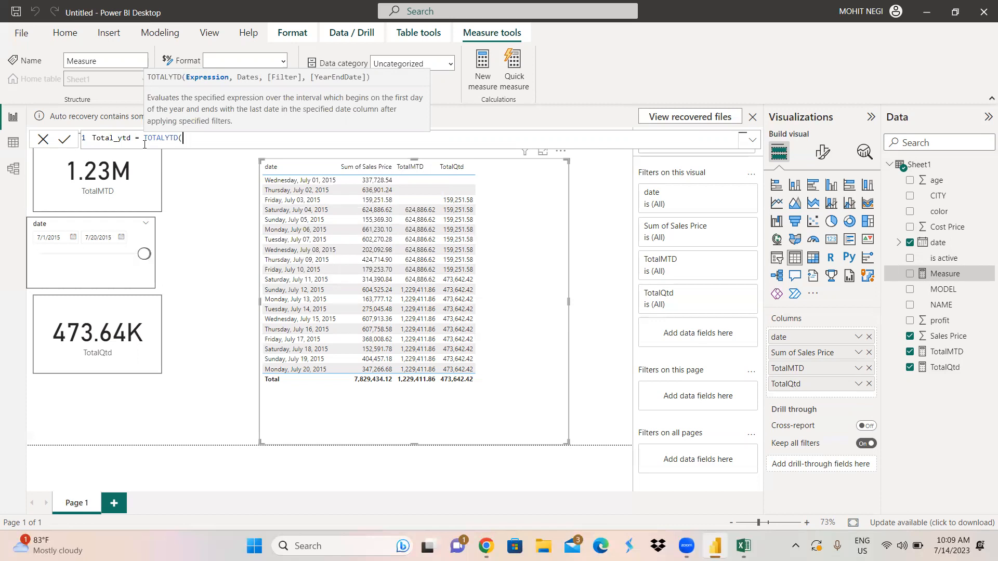
Step: Enter the sum of Sheet1[Sales Price] as the expression argument of TOTALYTD
{"action": "type", "text": "sum"}
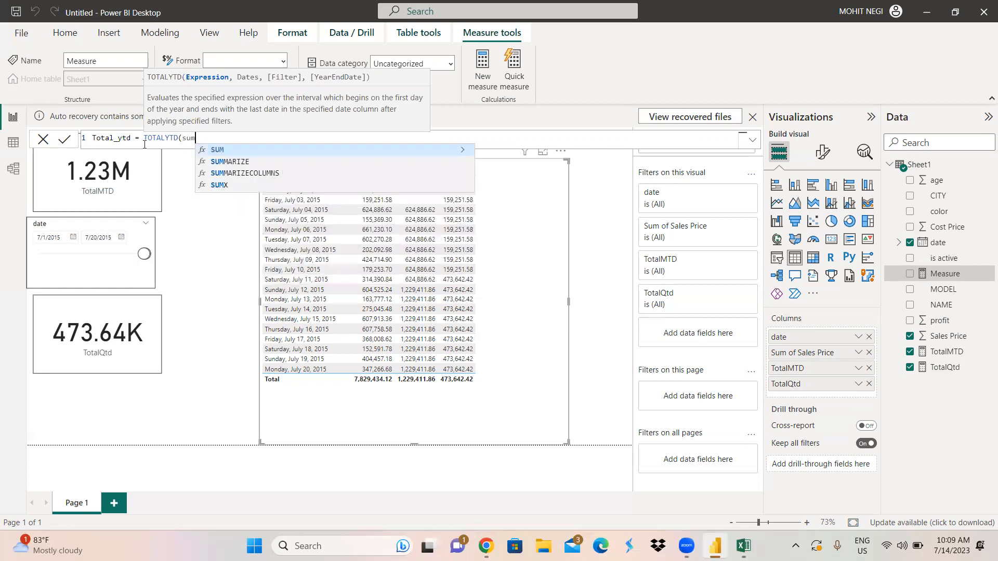
{"action": "type", "text": "("}
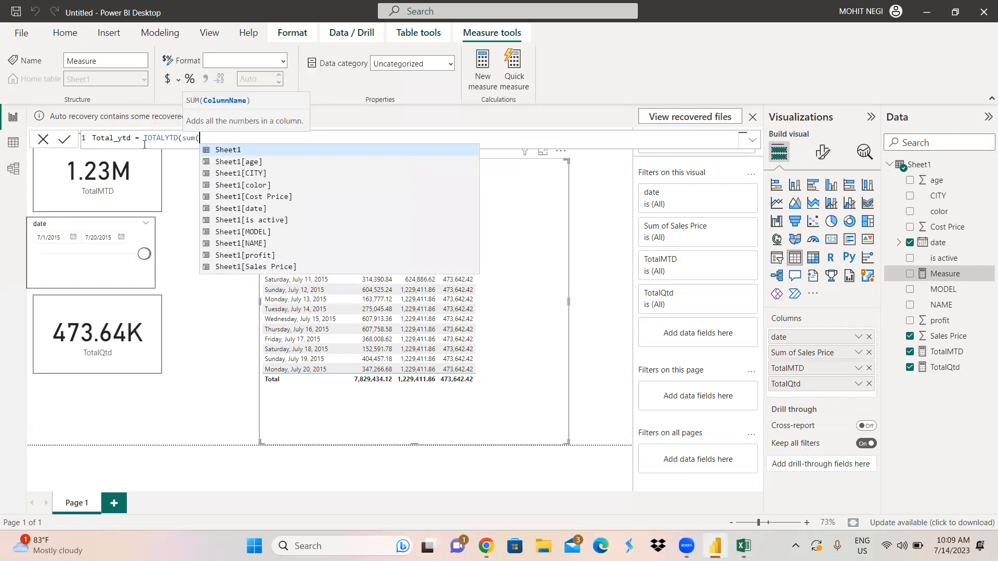
{"action": "key", "text": "Down"}
{"action": "key", "text": "Down"}
{"action": "key", "text": "Down"}
{"action": "key", "text": "Down"}
{"action": "key", "text": "Down"}
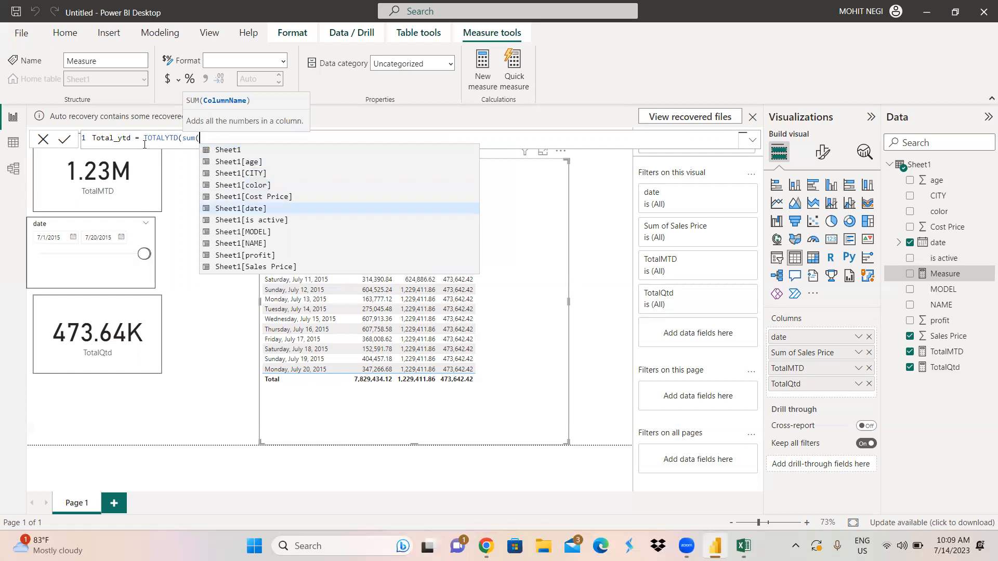
{"action": "key", "text": "Down"}
{"action": "key", "text": "Down"}
{"action": "key", "text": "Down"}
{"action": "key", "text": "Down"}
{"action": "key", "text": "Down"}
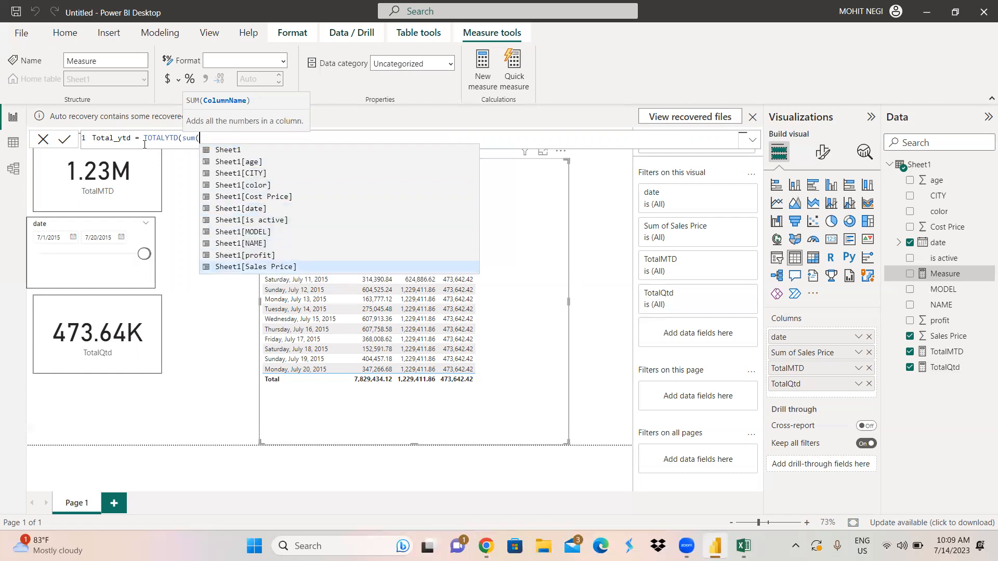
{"action": "key", "text": "Tab"}
{"action": "type", "text": "),"}
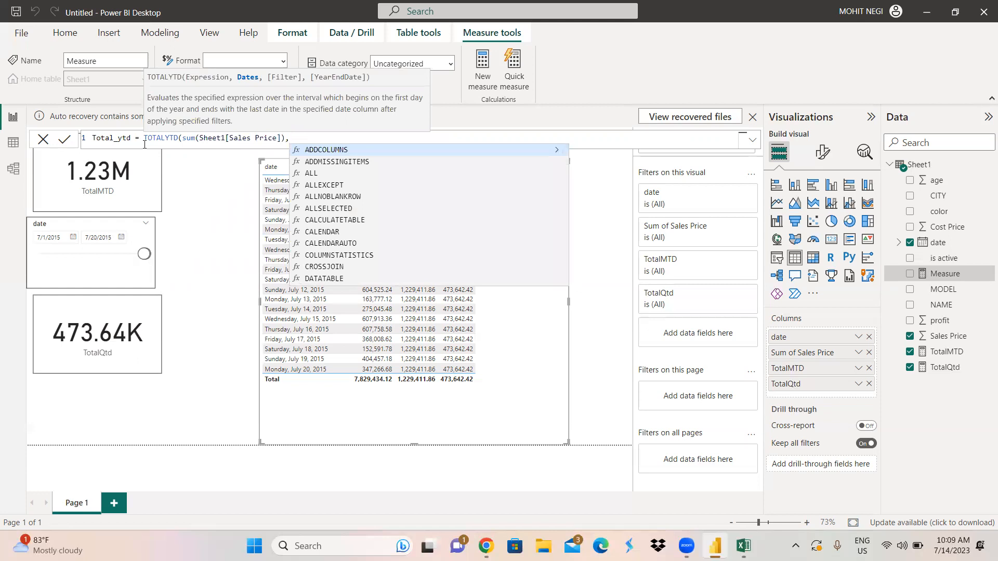
Step: Supply Sheet1[date] as the dates argument of TOTALYTD, close the formula, and commit the Total_ytd measure
{"action": "type", "text": "da"}
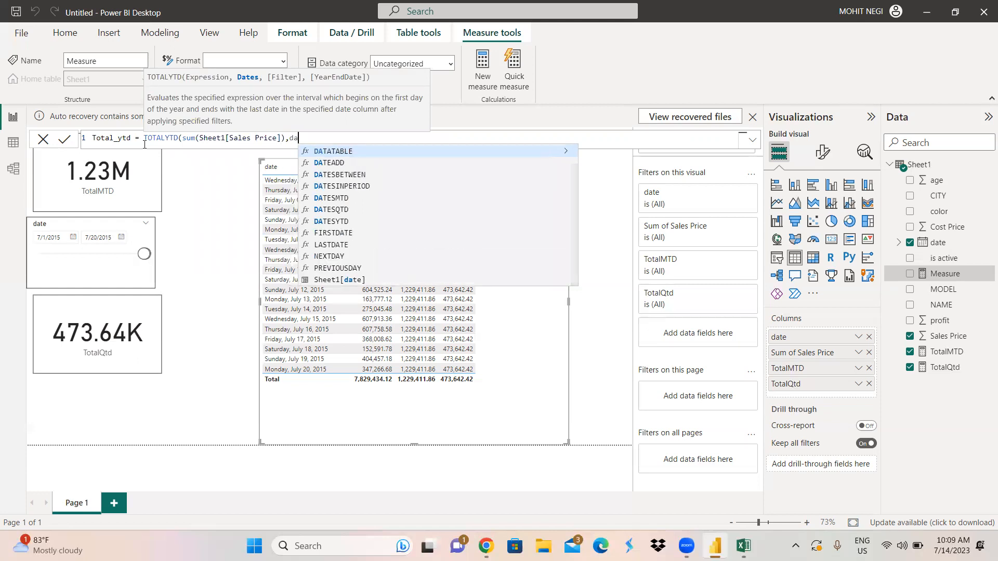
{"action": "key", "text": "Down"}
{"action": "key", "text": "Down"}
{"action": "key", "text": "Down"}
{"action": "key", "text": "Down"}
{"action": "key", "text": "Down"}
{"action": "key", "text": "Down"}
{"action": "key", "text": "Down"}
{"action": "key", "text": "Down"}
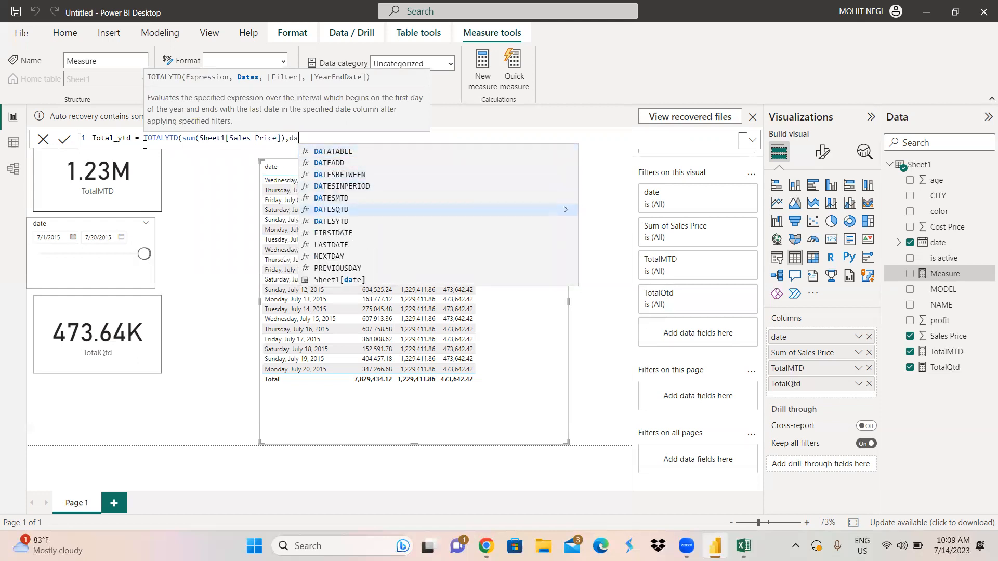
{"action": "key", "text": "Down"}
{"action": "key", "text": "Down"}
{"action": "key", "text": "Down"}
{"action": "key", "text": "Tab"}
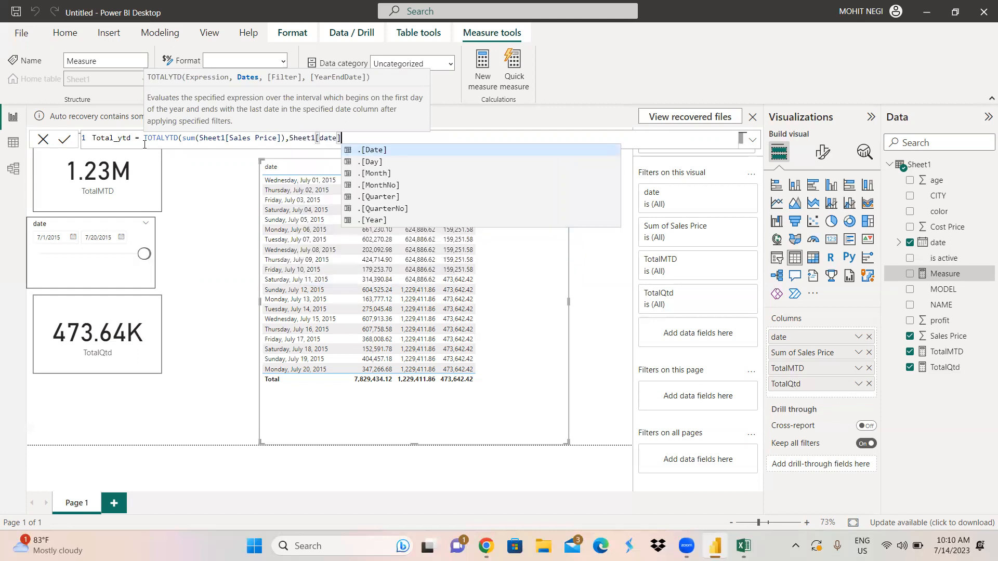
{"action": "type", "text": ")"}
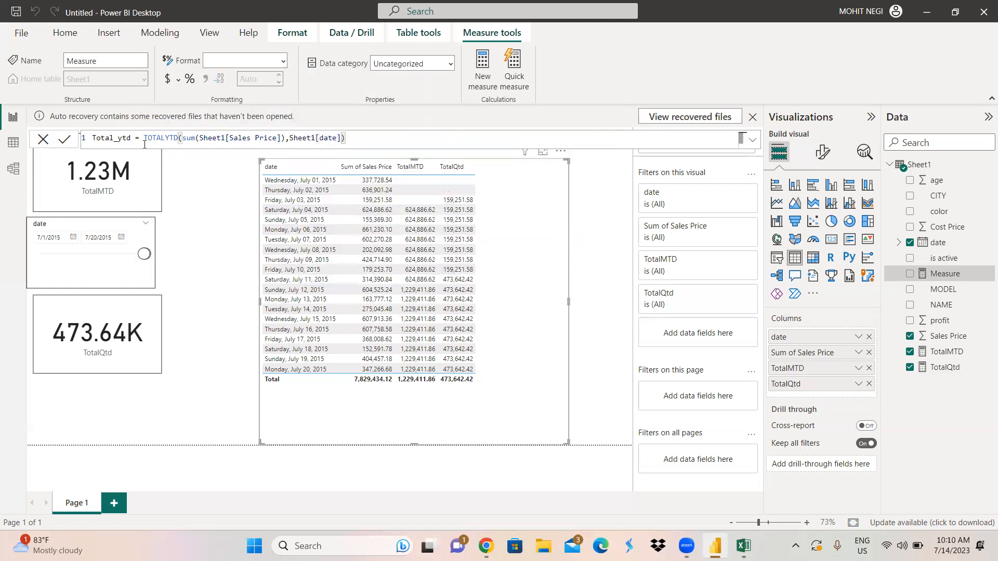
{"action": "left_click", "coordinate": [65, 141]}
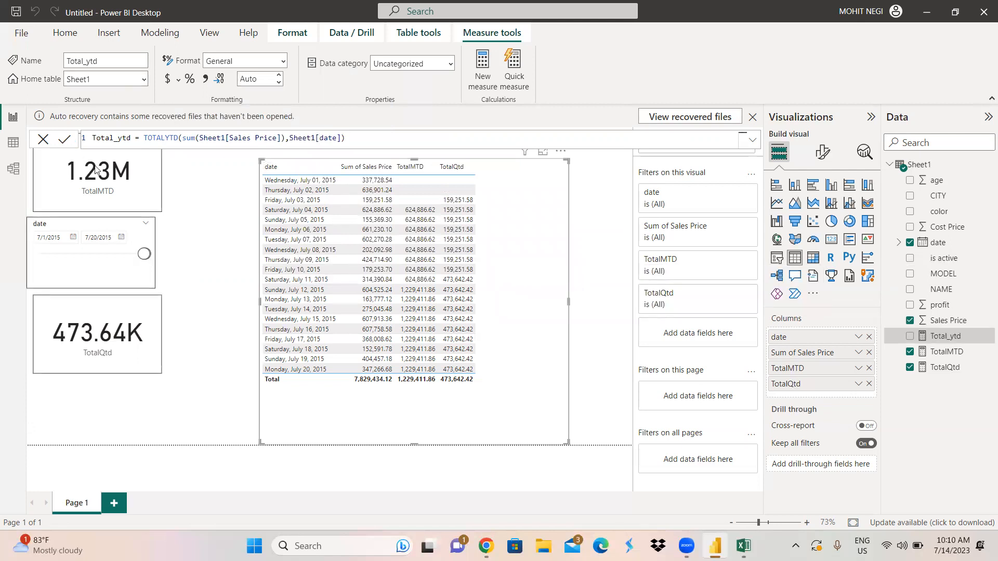
Step: Duplicate the TotalQtd card and place the copy directly below the original
{"action": "left_click", "coordinate": [139, 317]}
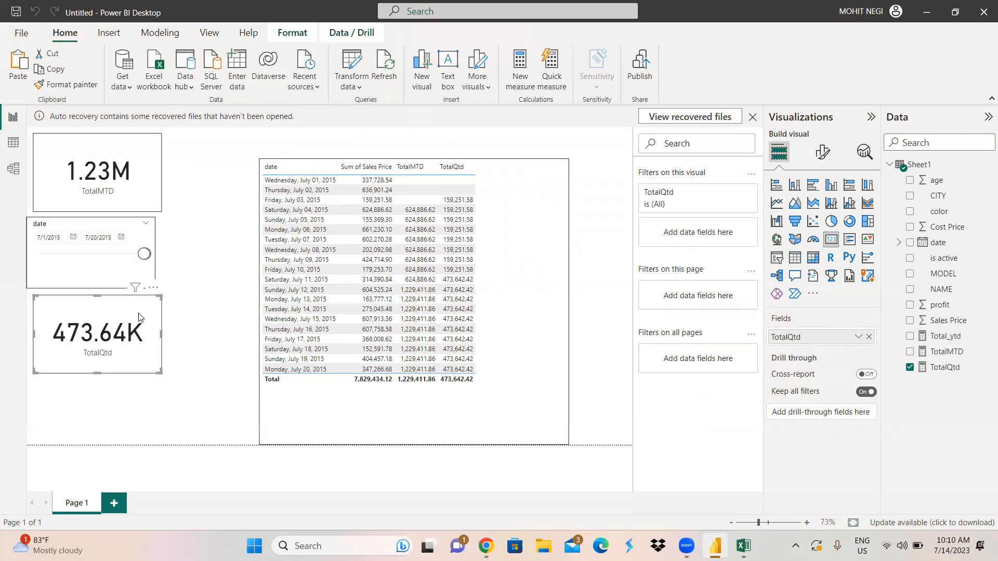
{"action": "key", "text": "ctrl+v"}
{"action": "left_click_drag", "start_coordinate": [139, 314], "coordinate": [135, 418]}
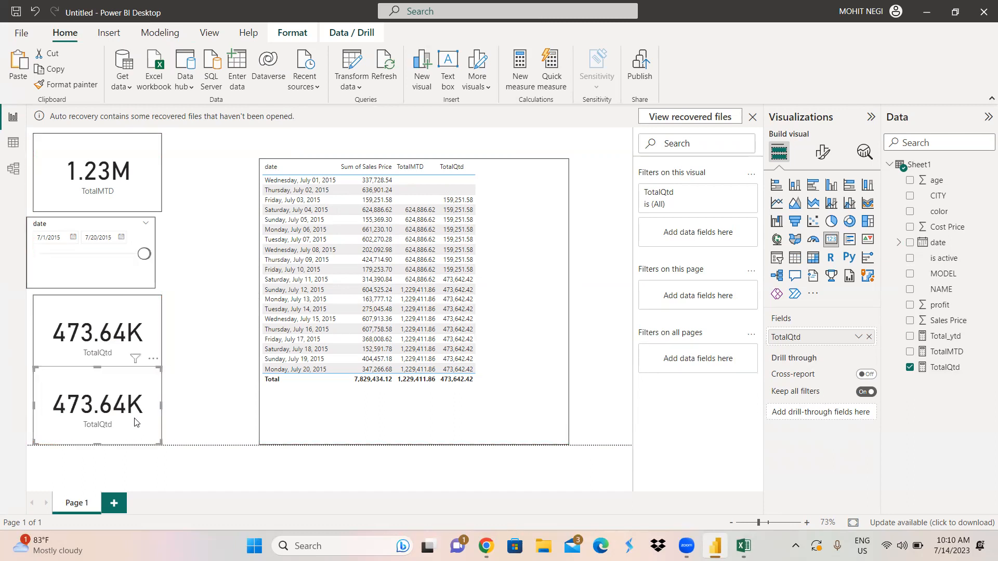
Step: Shrink the two stacked TotalQtd cards so they no longer overlap, and replace the lower card's field with Total_ytd
{"action": "mouse_move", "coordinate": [97, 368]}
{"action": "left_mouse_down"}
{"action": "mouse_move", "coordinate": [97, 382]}
{"action": "mouse_move", "coordinate": [99, 356]}
{"action": "left_mouse_up"}
{"action": "left_click", "coordinate": [97, 368]}
{"action": "left_click_drag", "start_coordinate": [101, 393], "coordinate": [100, 379]}
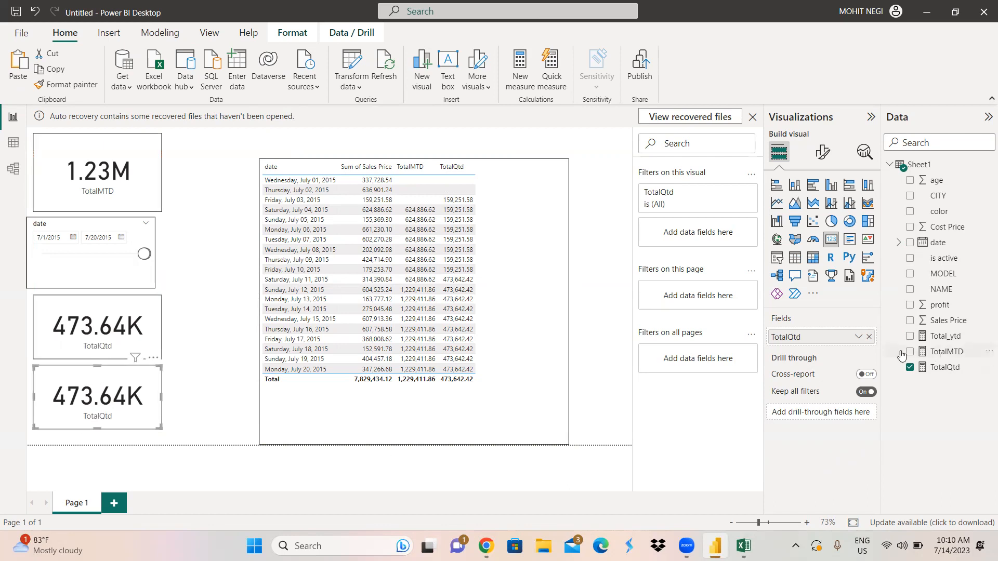
{"action": "left_click", "coordinate": [869, 337]}
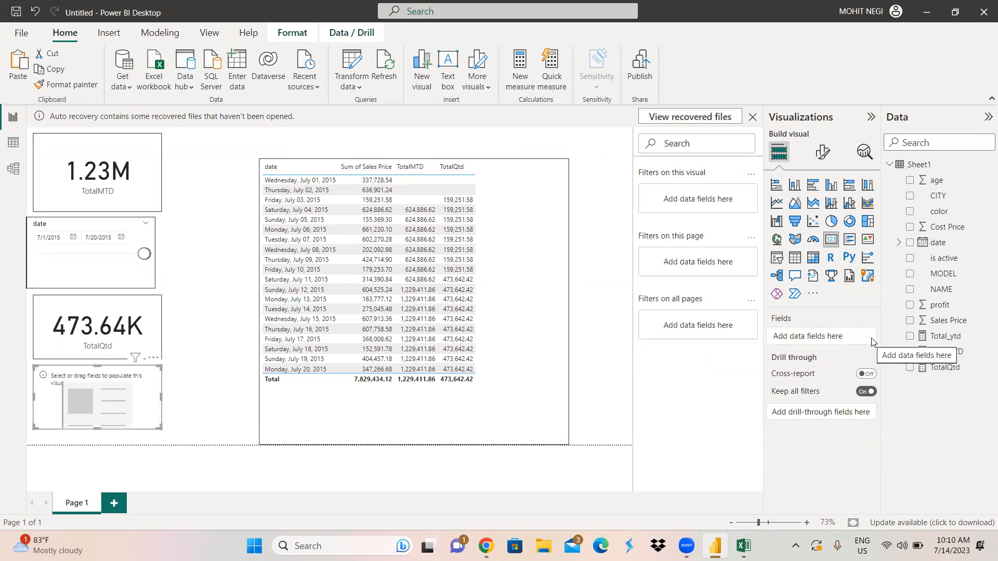
{"action": "left_click_drag", "start_coordinate": [945, 337], "coordinate": [830, 338]}
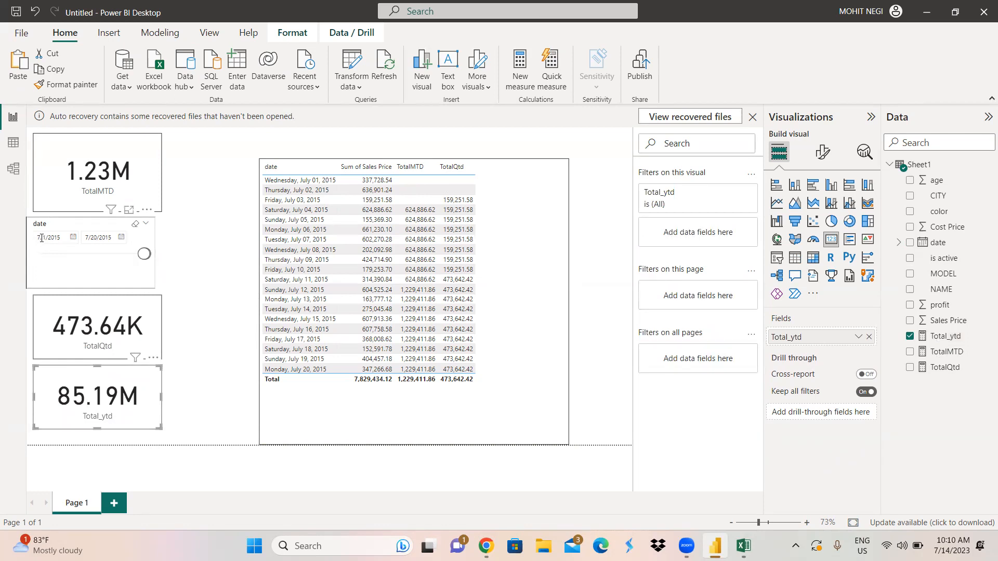
Step: Set the date slicer's start date to 1/1/2015, shift the table slightly right, and review its rows down to the end
{"action": "key", "text": "BackSpace"}
{"action": "type", "text": "1"}
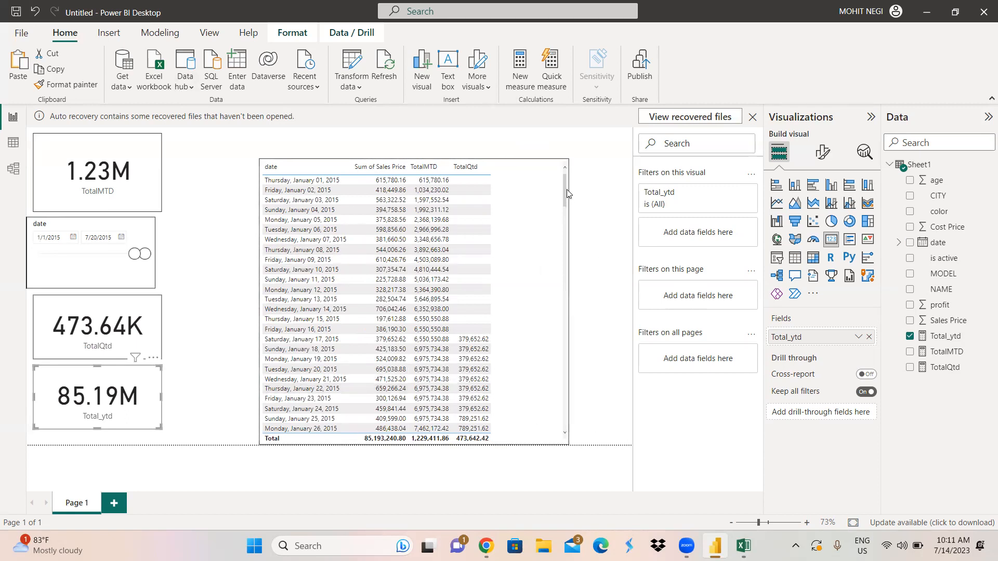
{"action": "left_click_drag", "start_coordinate": [566, 195], "coordinate": [600, 316]}
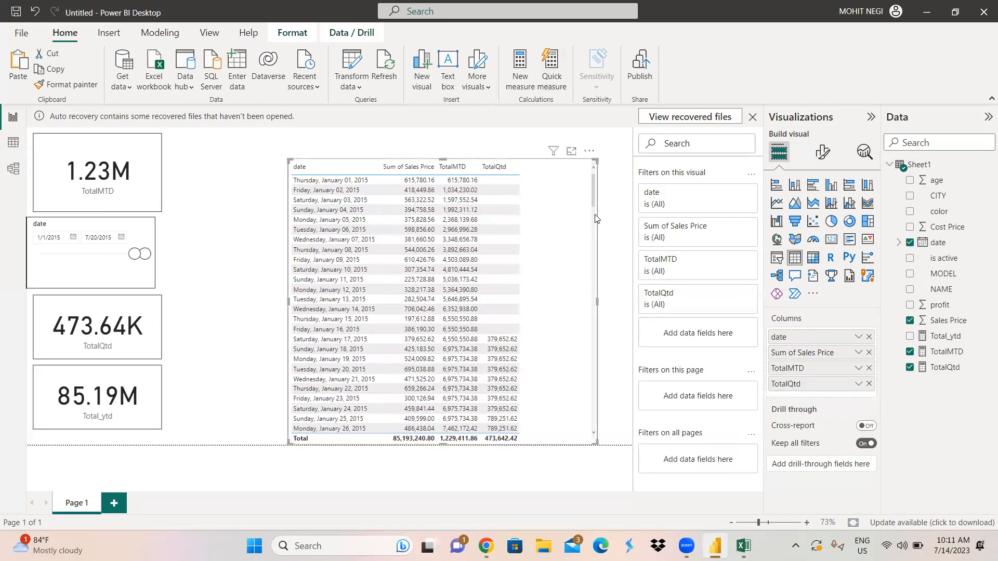
{"action": "left_click_drag", "start_coordinate": [596, 198], "coordinate": [567, 454]}
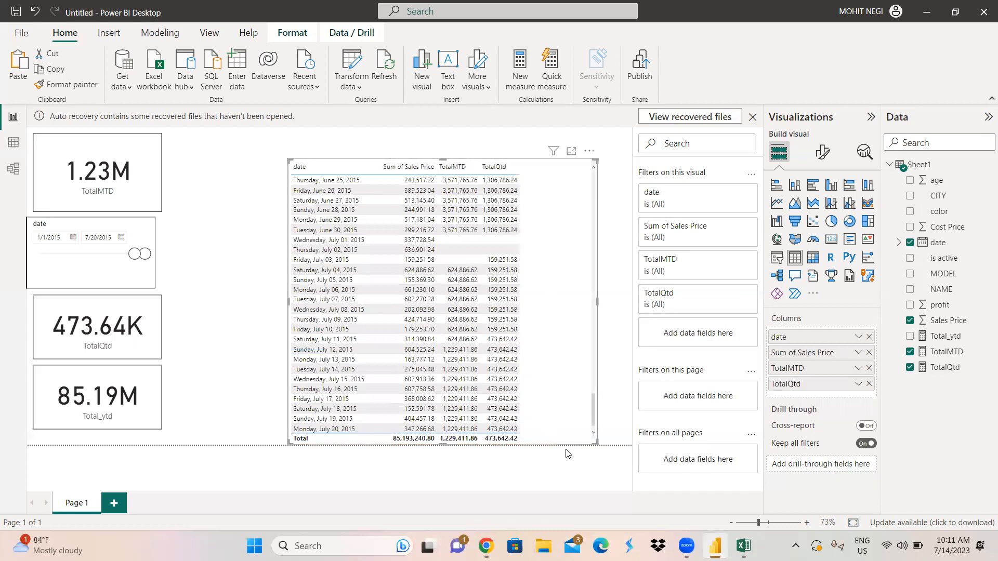
{"action": "left_click_drag", "start_coordinate": [566, 450], "coordinate": [625, 51]}
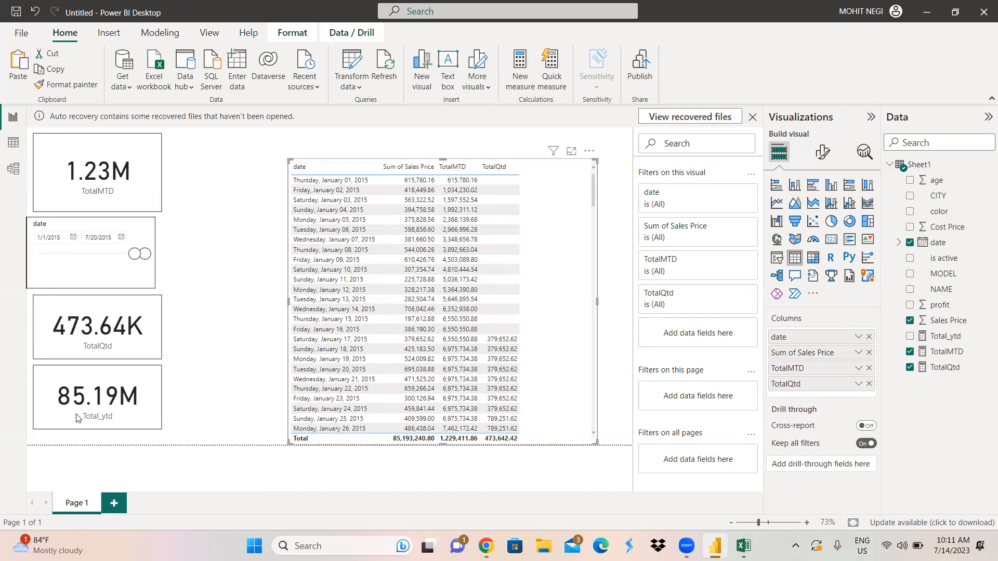
Step: Select the Total_ytd card and open the Total_ytd measure's formula for editing just before its closing parenthesis
{"action": "left_click", "coordinate": [88, 380]}
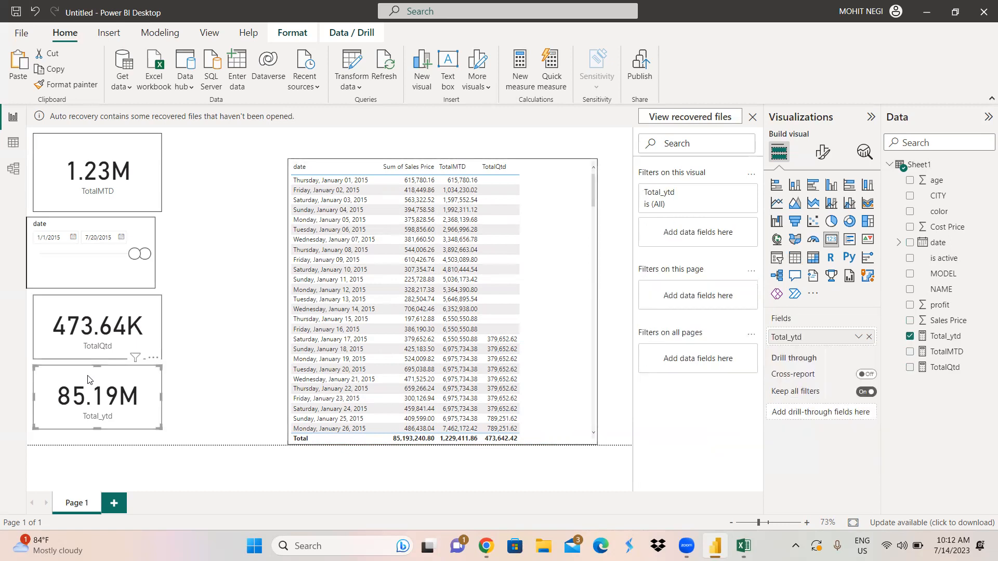
{"action": "left_click", "coordinate": [947, 338]}
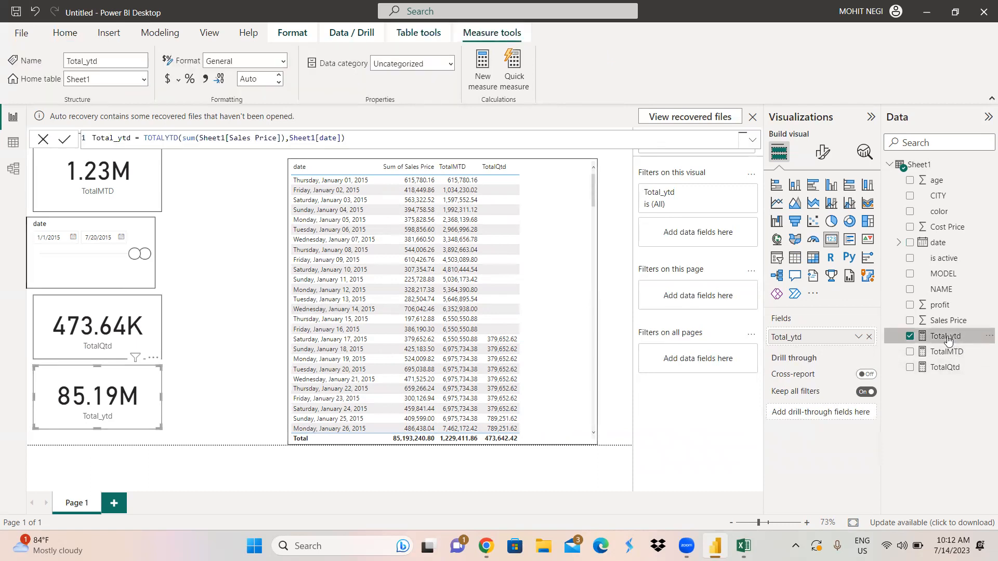
{"action": "left_click", "coordinate": [343, 138]}
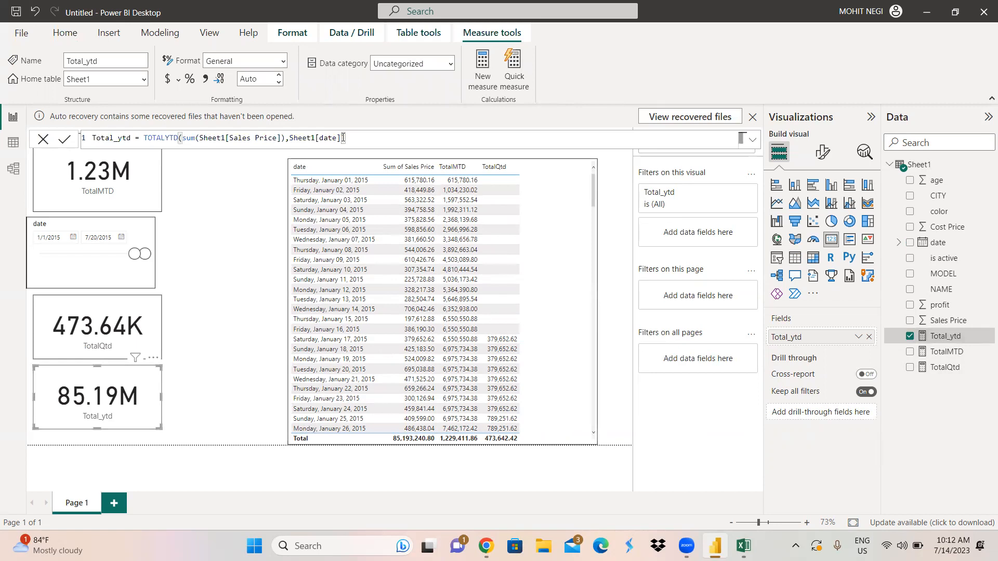
{"action": "type", "text": ",filt"}
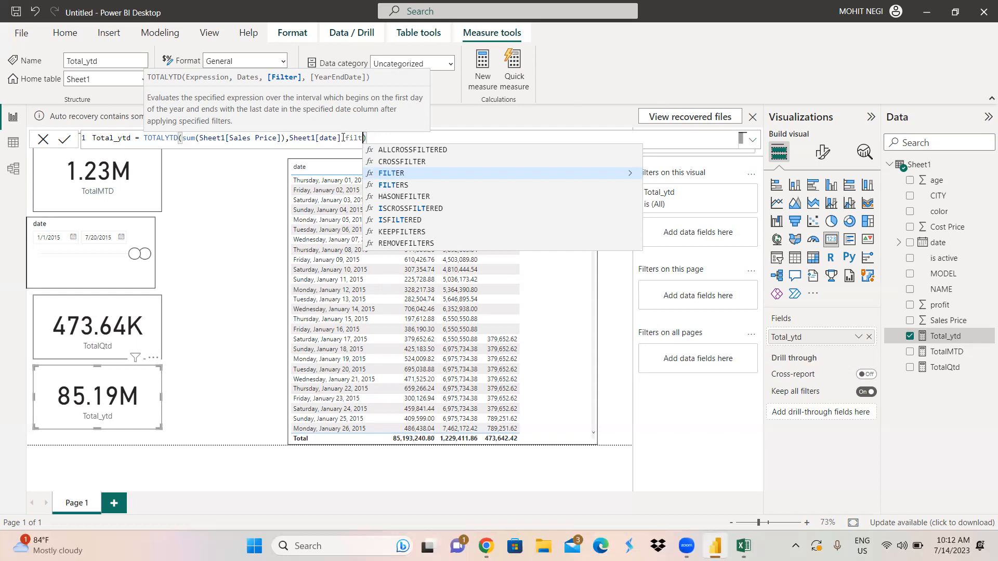
{"action": "key", "text": "BackSpace"}
{"action": "key", "text": "BackSpace"}
{"action": "key", "text": "BackSpace"}
{"action": "key", "text": "BackSpace"}
{"action": "key", "text": "BackSpace"}
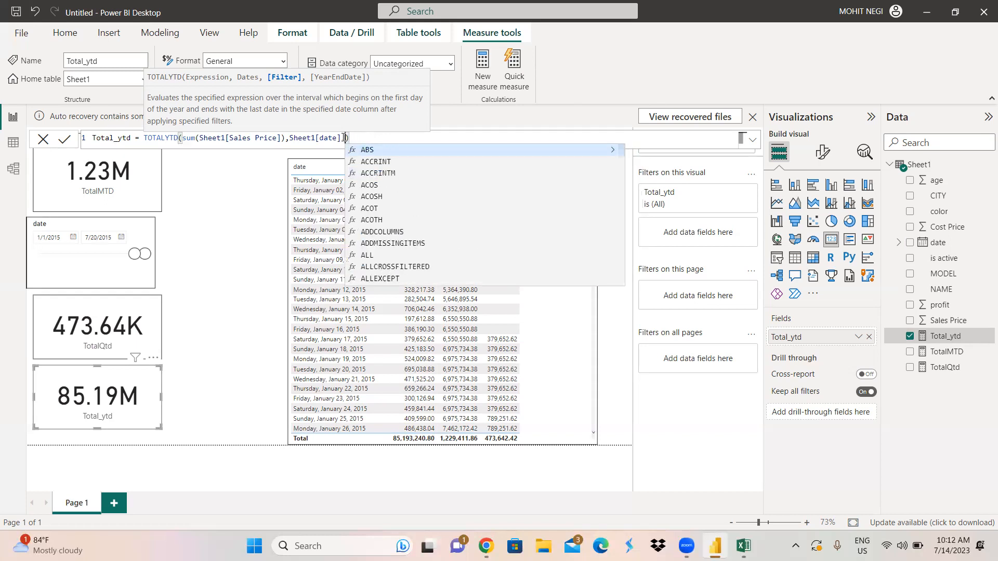
Step: Add the filter argument Sheet1[CITY]="DELHI" after the date argument of Total_ytd, and commit the measure
{"action": "type", "text": ",city"}
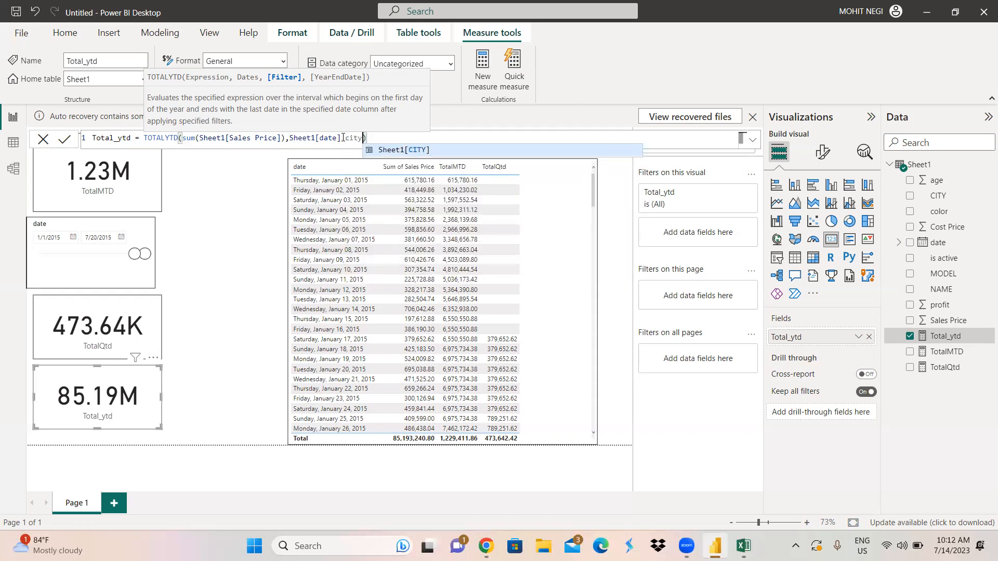
{"action": "type", "text": "="}
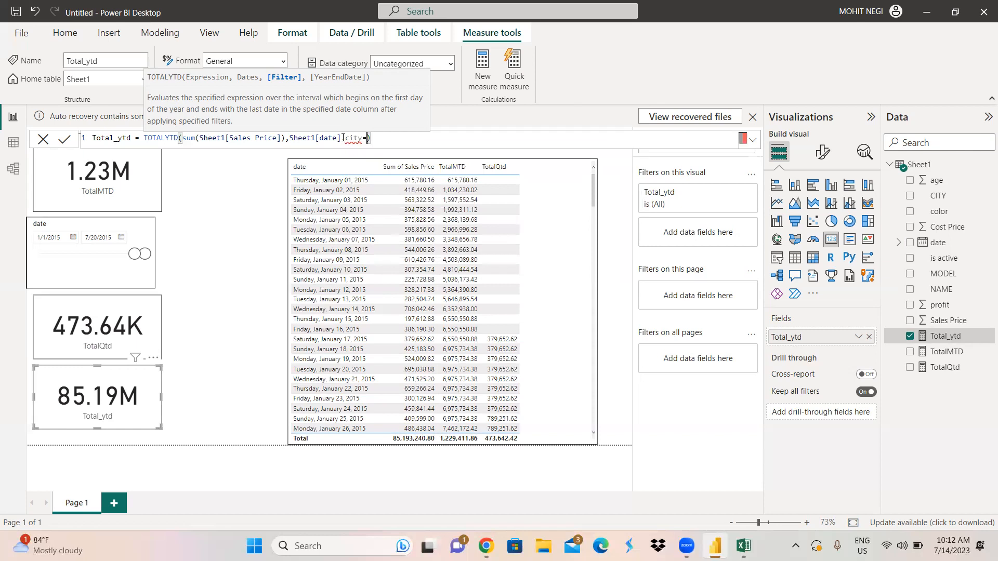
{"action": "key", "text": "BackSpace"}
{"action": "key", "text": "BackSpace"}
{"action": "key", "text": "Tab"}
{"action": "type", "text": "='"}
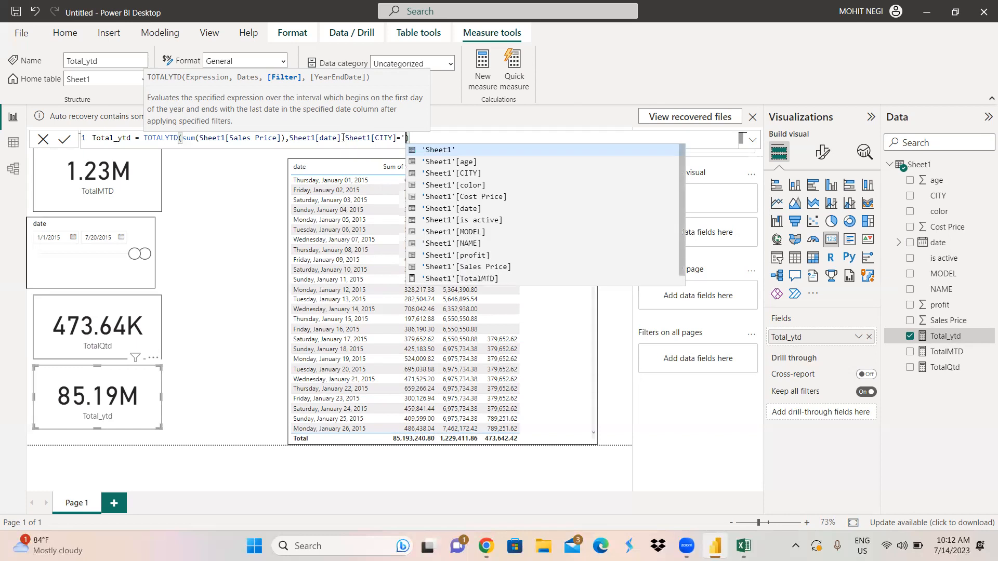
{"action": "type", "text": "DE"}
{"action": "key", "text": "BackSpace"}
{"action": "key", "text": "BackSpace"}
{"action": "key", "text": "BackSpace"}
{"action": "type", "text": "\"DE"}
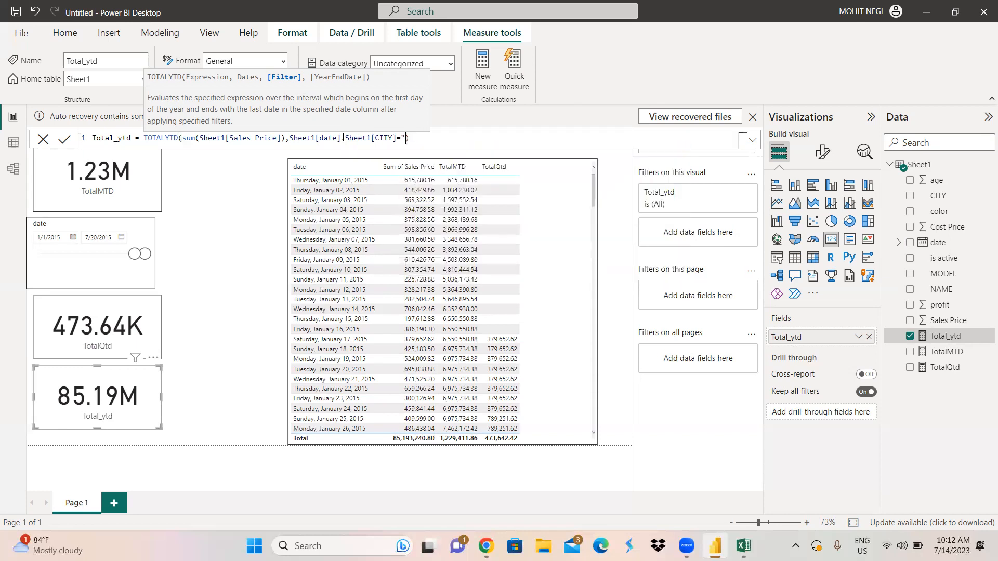
{"action": "type", "text": "LHI\""}
{"action": "left_click", "coordinate": [65, 142]}
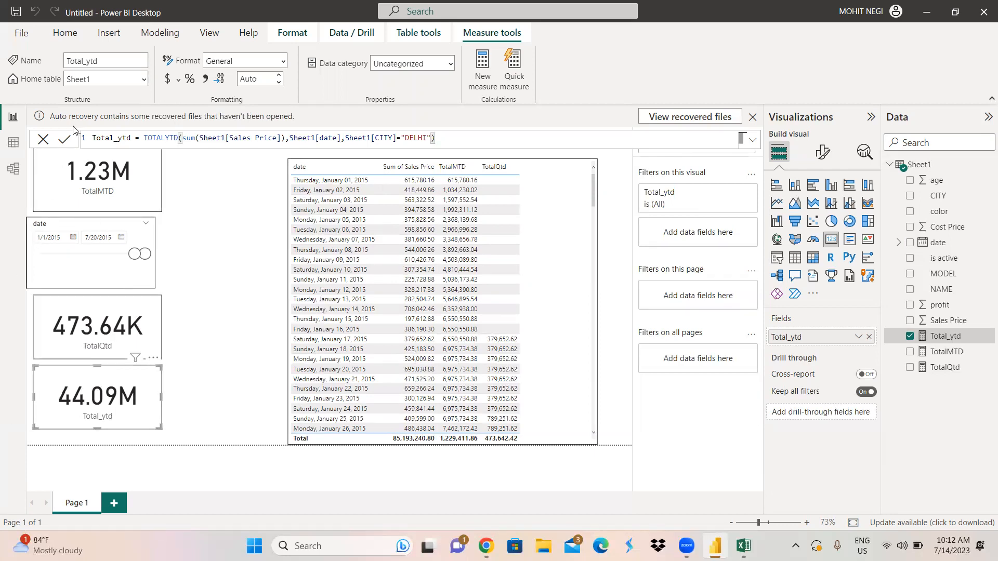
Step: Select the TotalMTD card and review the formulas of the TotalMTD and TotalQtd measures
{"action": "left_click", "coordinate": [58, 183]}
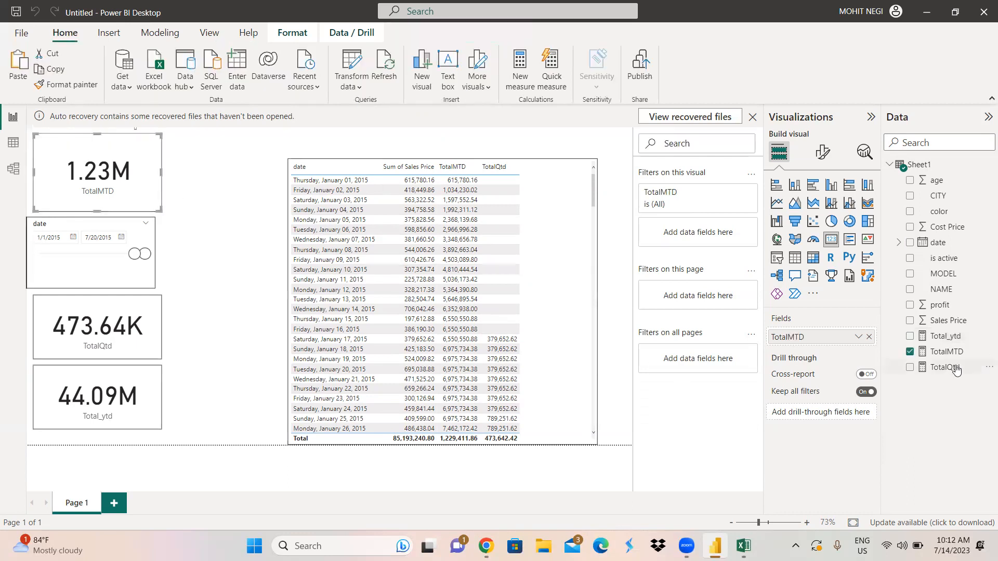
{"action": "left_click", "coordinate": [947, 352]}
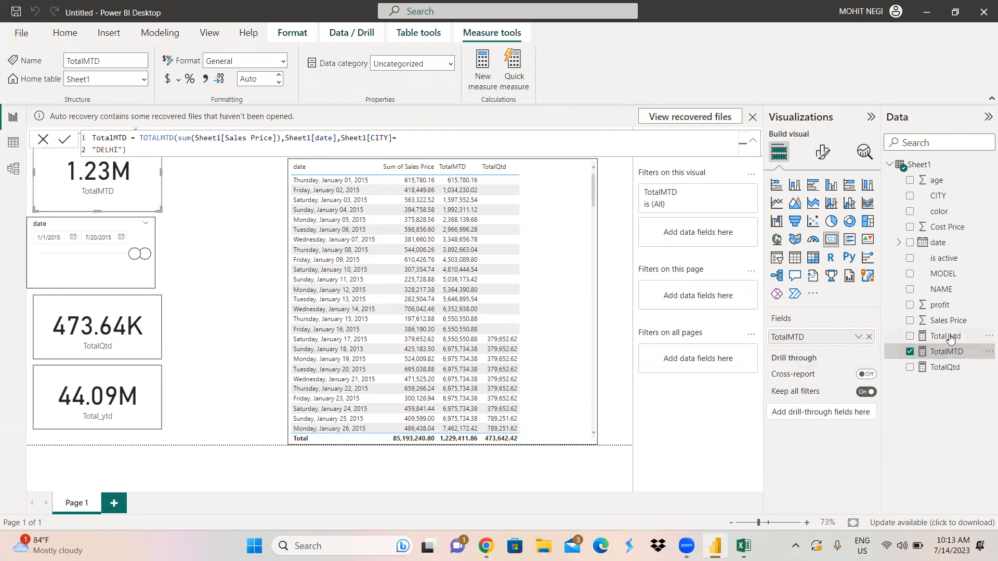
{"action": "left_click", "coordinate": [946, 370]}
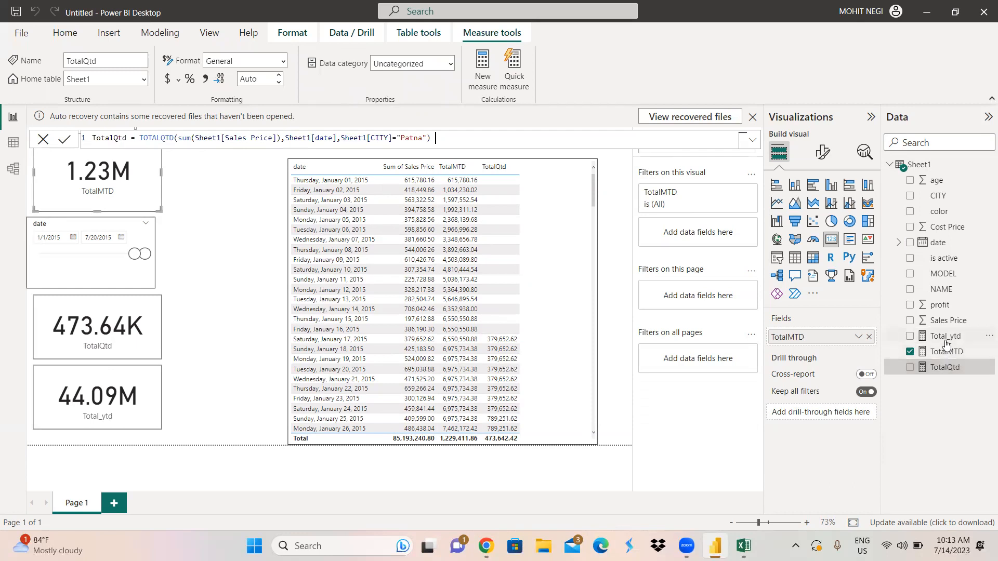
Step: Add "3/31" as the year-end date argument after the DELHI filter in the Total_ytd measure, and commit it
{"action": "left_click", "coordinate": [947, 343]}
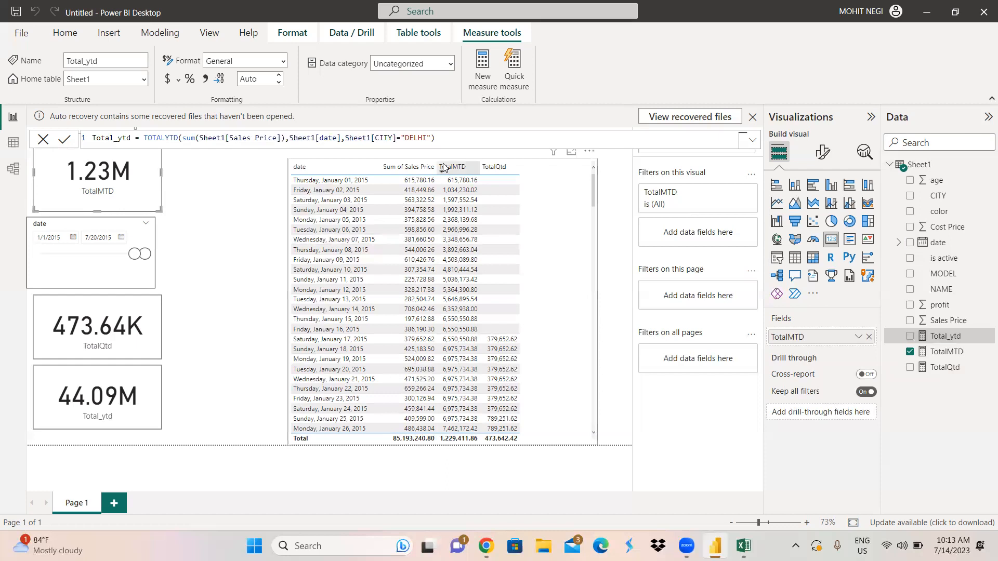
{"action": "left_click", "coordinate": [432, 138]}
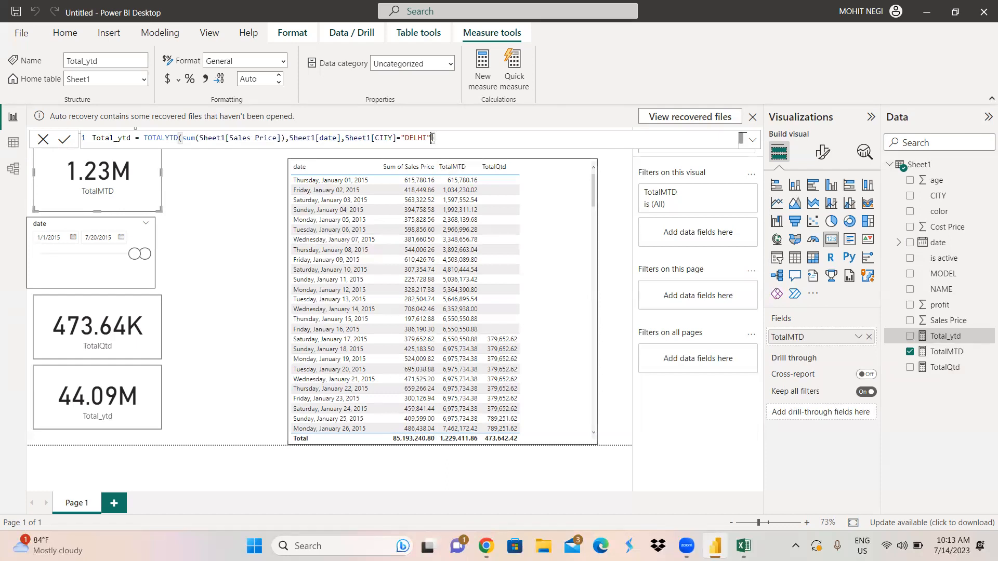
{"action": "type", "text": ","}
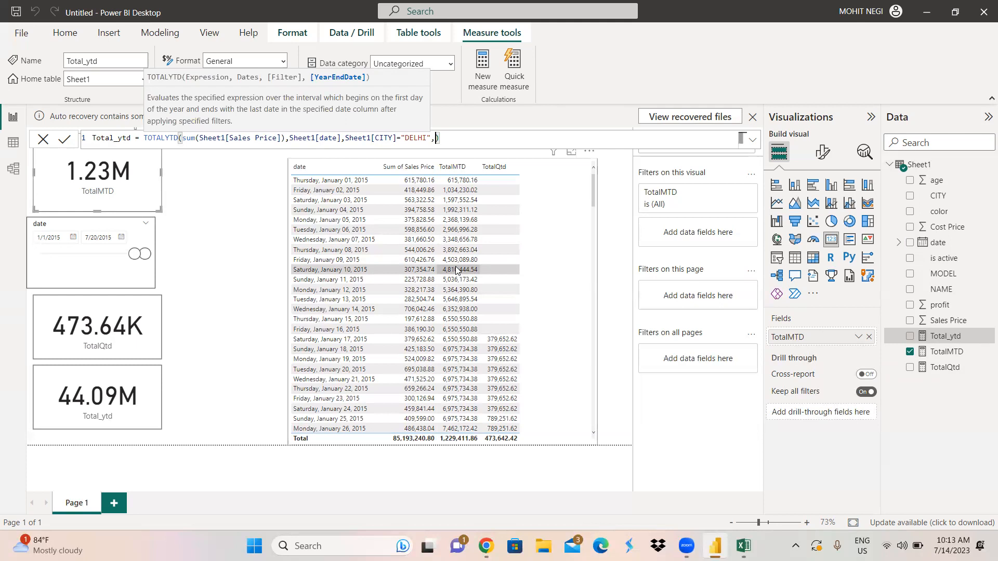
{"action": "type", "text": "\"3/31\""}
{"action": "left_click", "coordinate": [65, 142]}
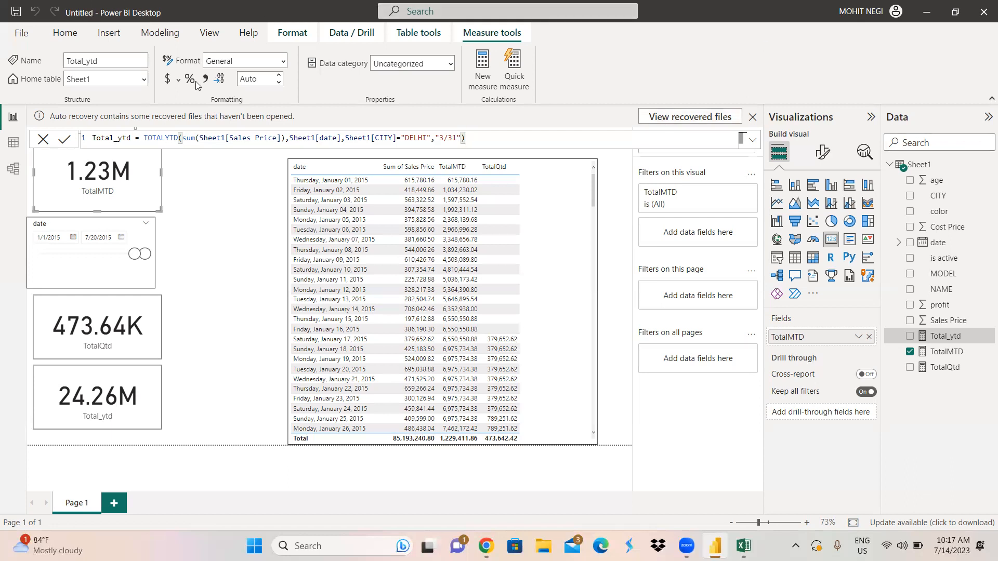
Step: Create a new measure in Sheet1 and name it Dates_between
{"action": "right_click", "coordinate": [924, 168]}
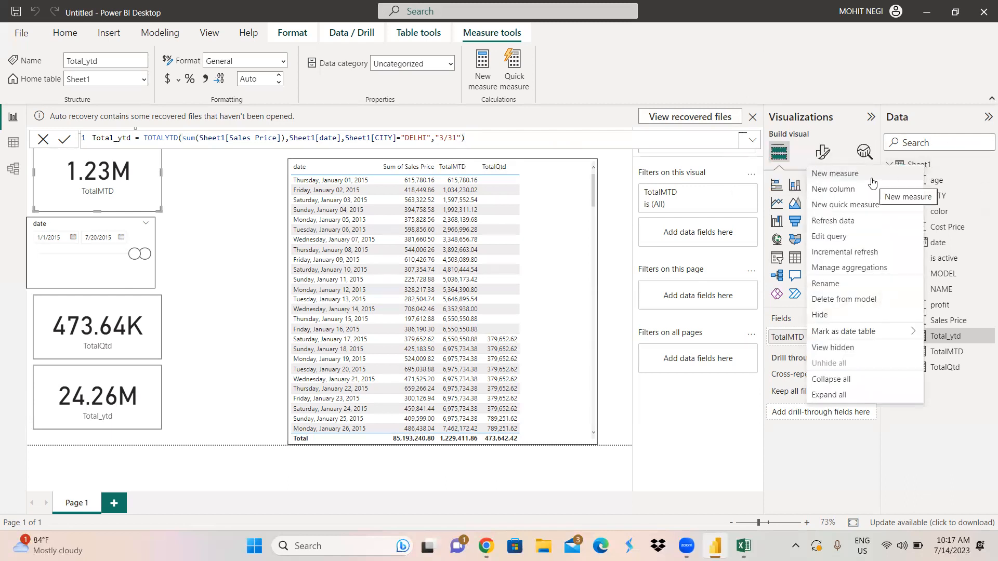
{"action": "key", "text": "Escape"}
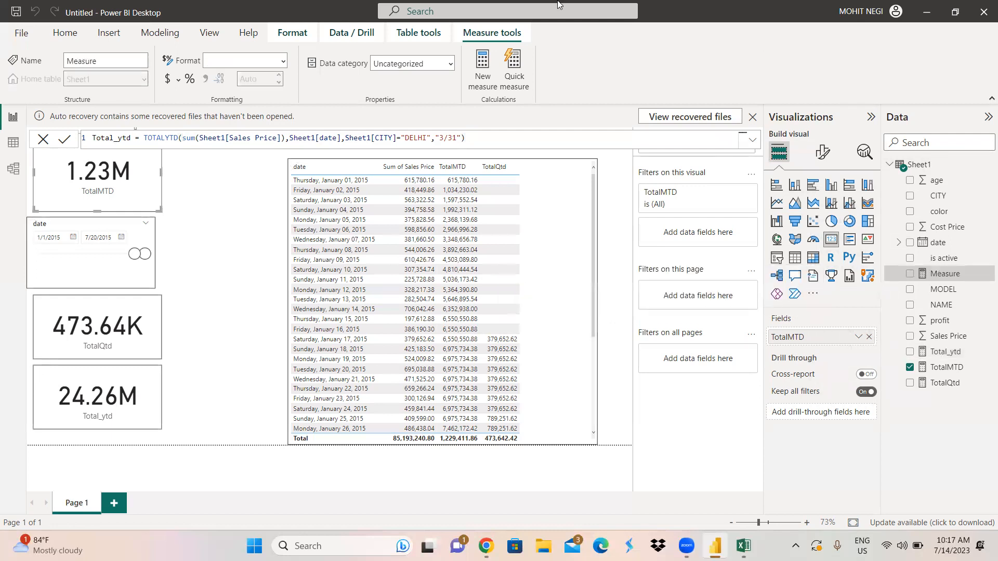
{"action": "left_click", "coordinate": [123, 140]}
{"action": "key", "text": "BackSpace"}
{"action": "key", "text": "BackSpace"}
{"action": "key", "text": "BackSpace"}
{"action": "key", "text": "BackSpace"}
{"action": "key", "text": "BackSpace"}
{"action": "key", "text": "BackSpace"}
{"action": "key", "text": "BackSpace"}
{"action": "type", "text": "Dates_between"}
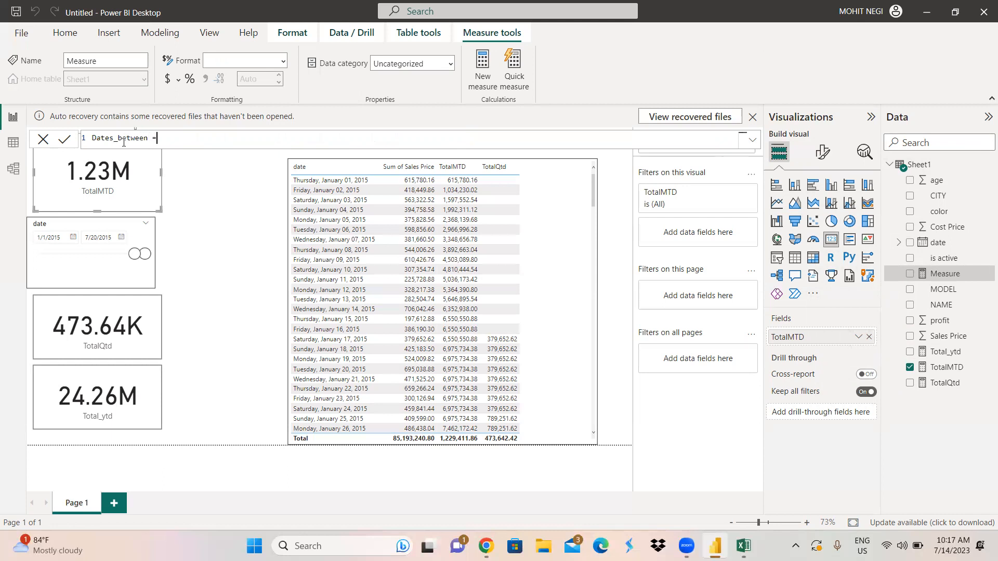
Step: Start the Dates_between formula with CALCULATE, using sum(Sheet1[Sales Price]) as its expression
{"action": "type", "text": "cal"}
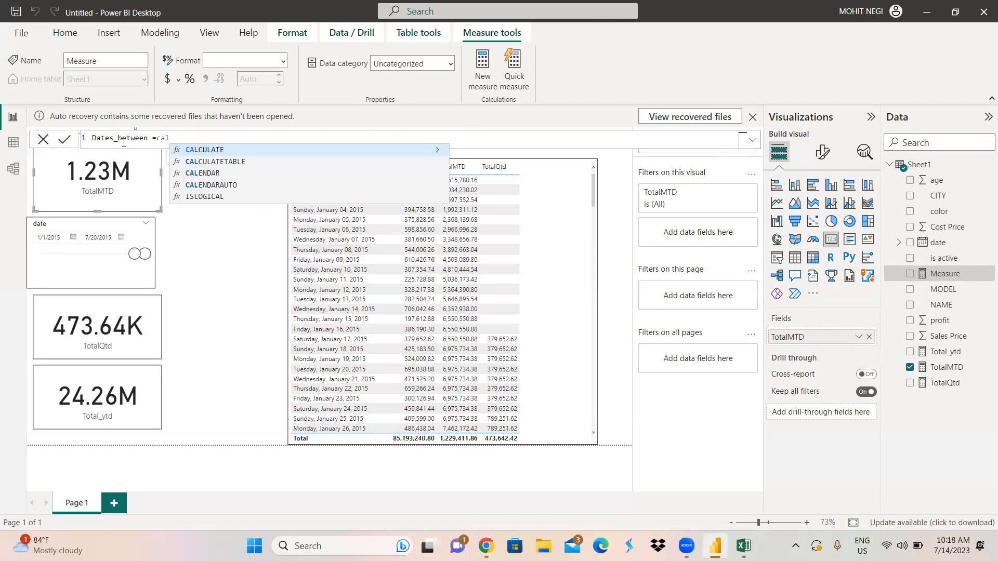
{"action": "key", "text": "Tab"}
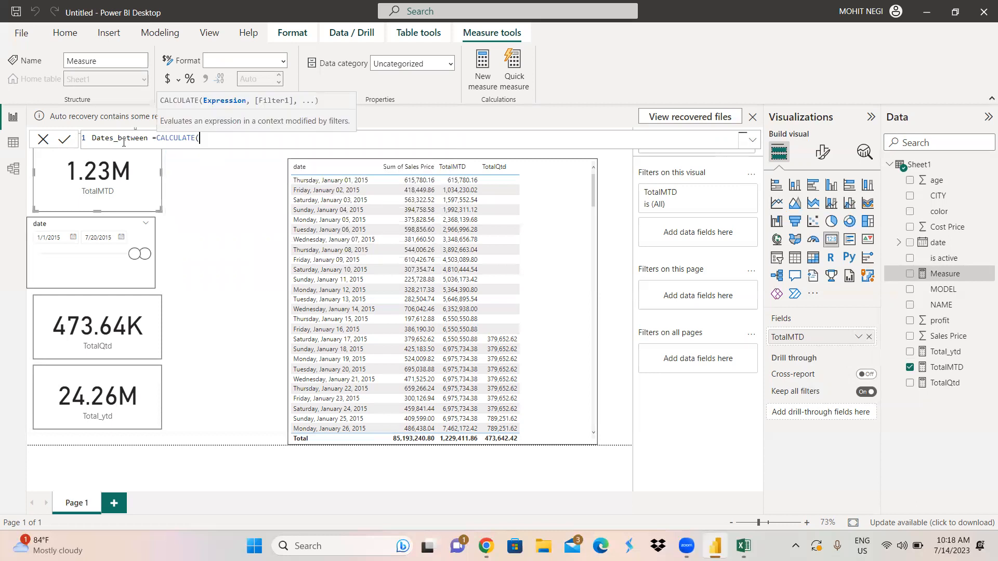
{"action": "type", "text": "sum"}
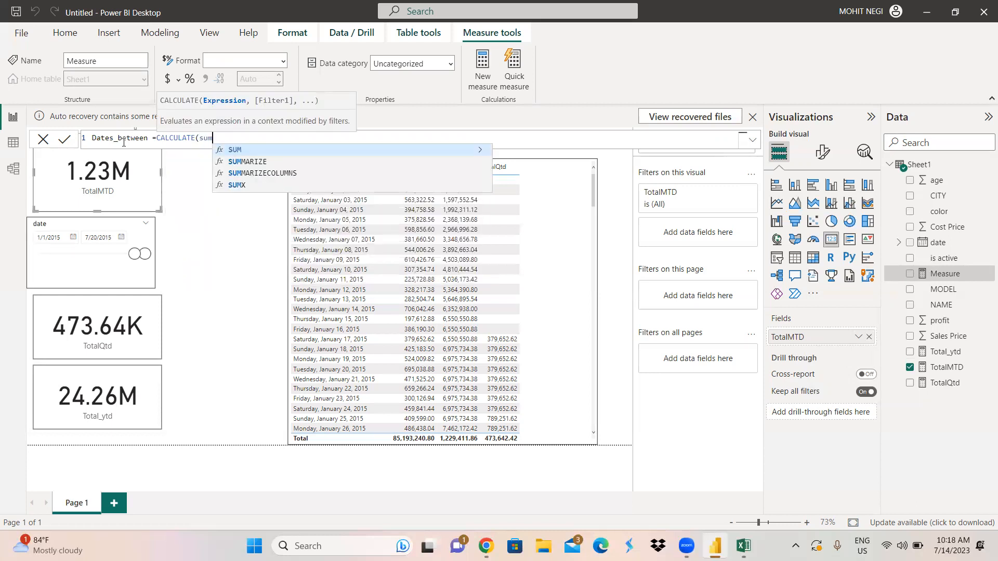
{"action": "type", "text": "(sale"}
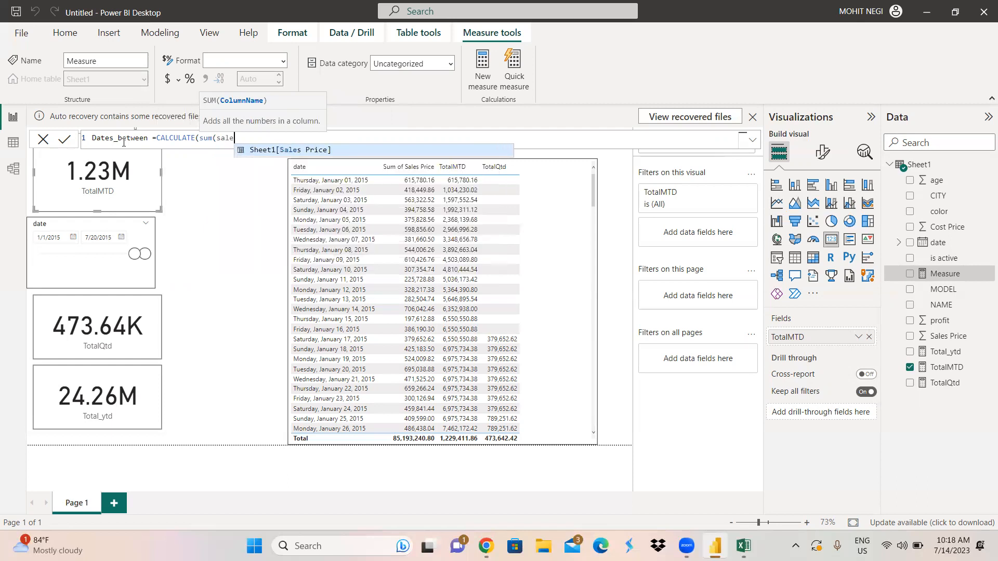
{"action": "key", "text": "Tab"}
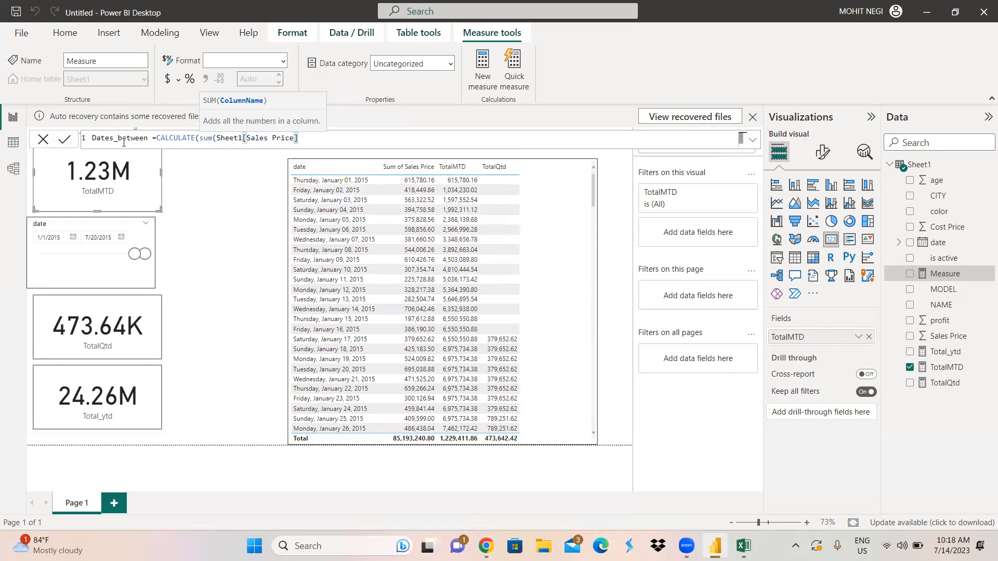
{"action": "type", "text": "),"}
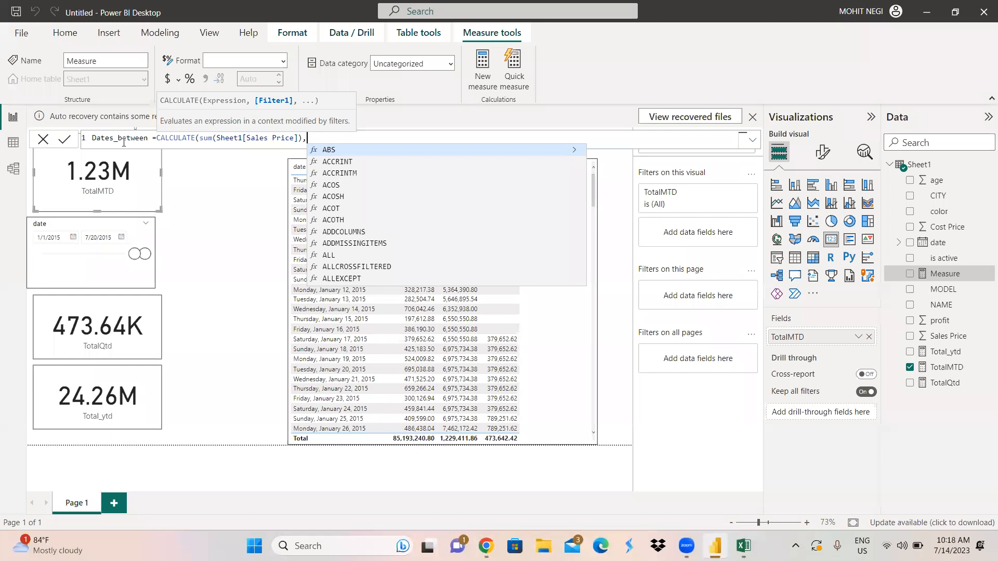
{"action": "key", "text": "Escape"}
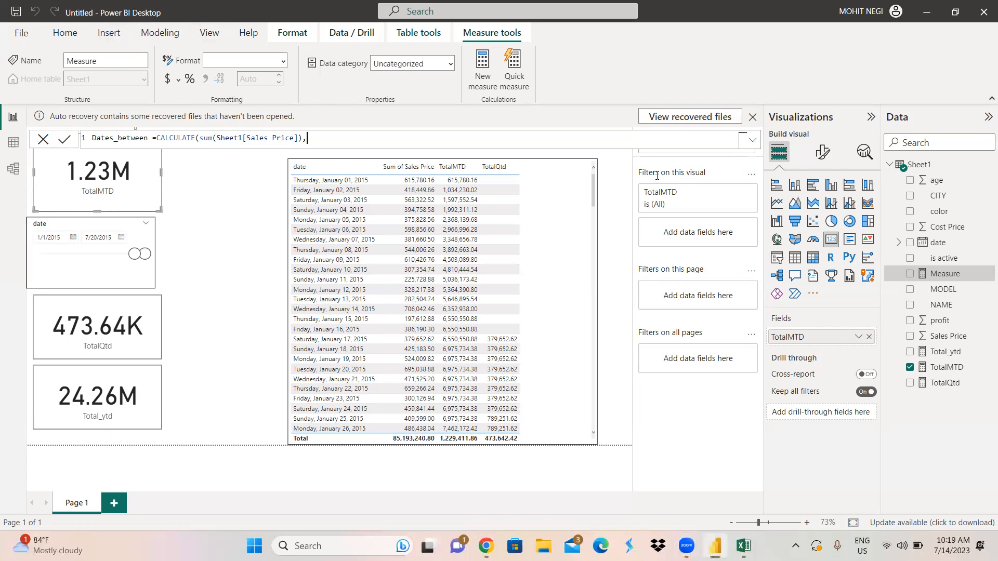
Step: Add a DATESBETWEEN filter to the CALCULATE expression with Sheet1[date] as its dates column
{"action": "type", "text": "date"}
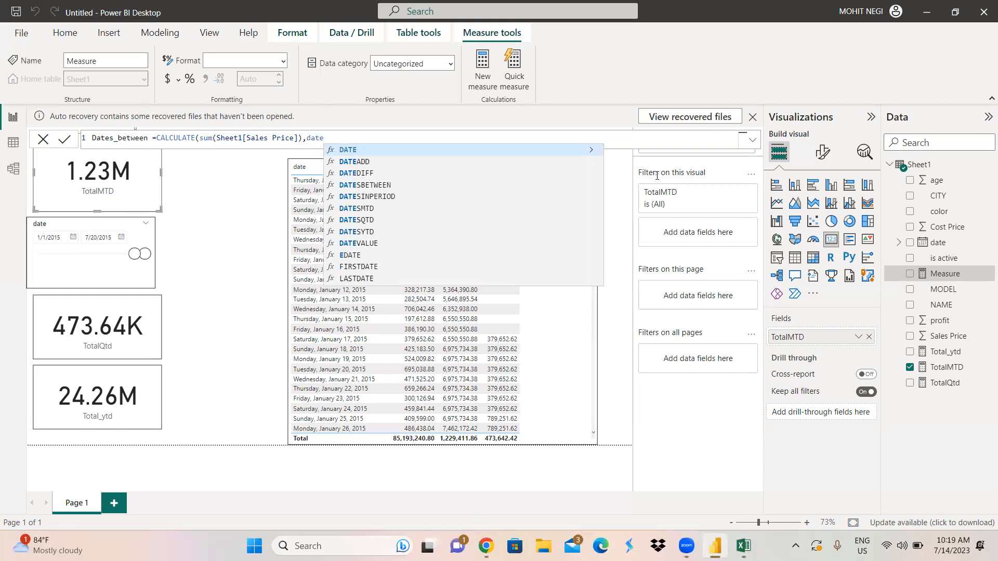
{"action": "key", "text": "Down"}
{"action": "key", "text": "Down"}
{"action": "key", "text": "Down"}
{"action": "key", "text": "Tab"}
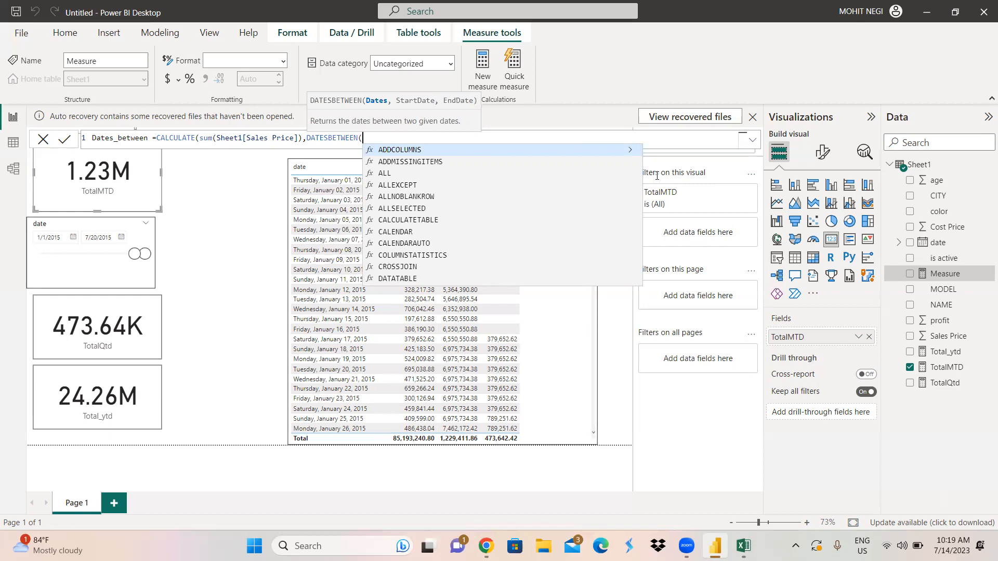
{"action": "type", "text": "date"}
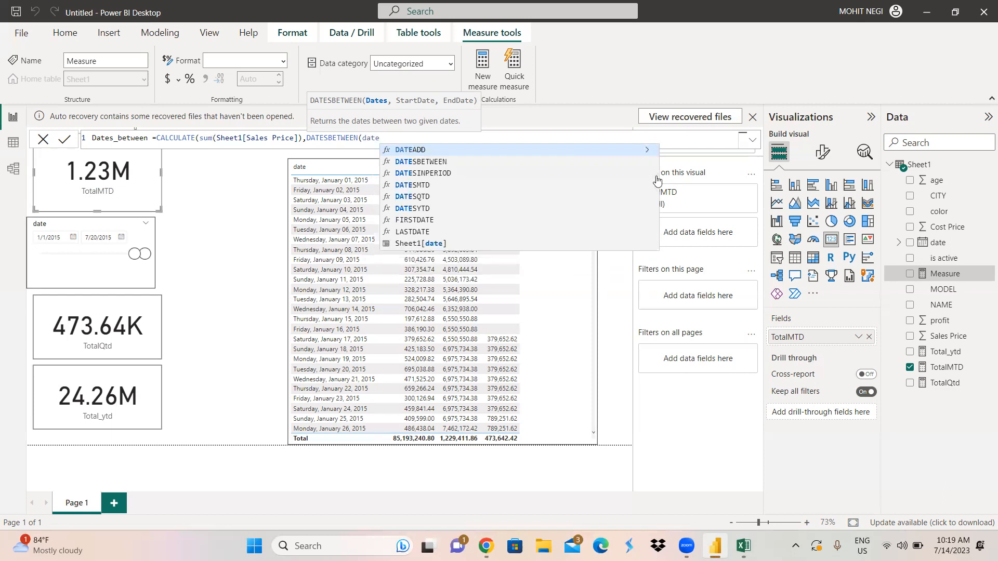
{"action": "key", "text": "Down"}
{"action": "key", "text": "Down"}
{"action": "key", "text": "Down"}
{"action": "key", "text": "Down"}
{"action": "key", "text": "Down"}
{"action": "key", "text": "Down"}
{"action": "key", "text": "Down"}
{"action": "key", "text": "Down"}
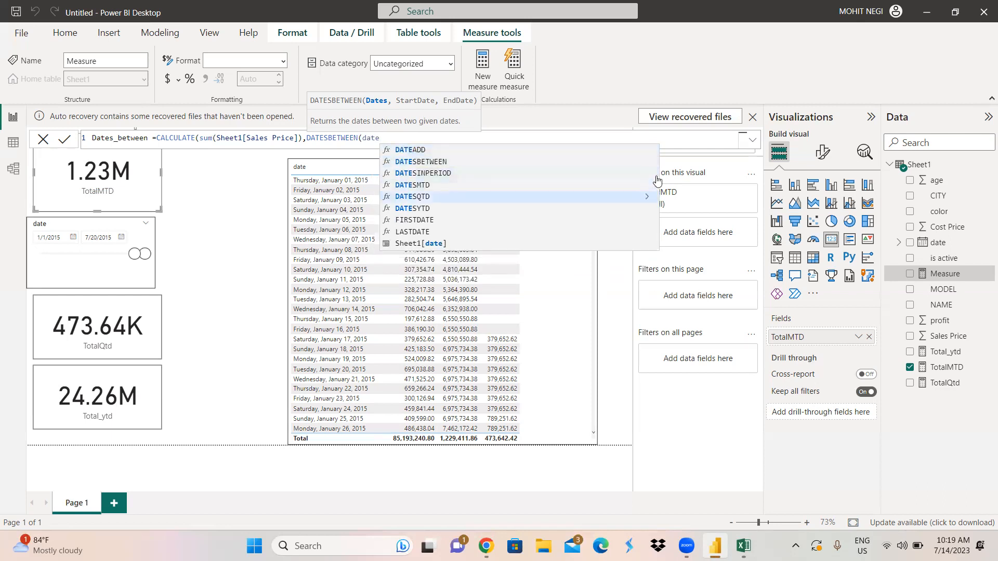
{"action": "key", "text": "Tab"}
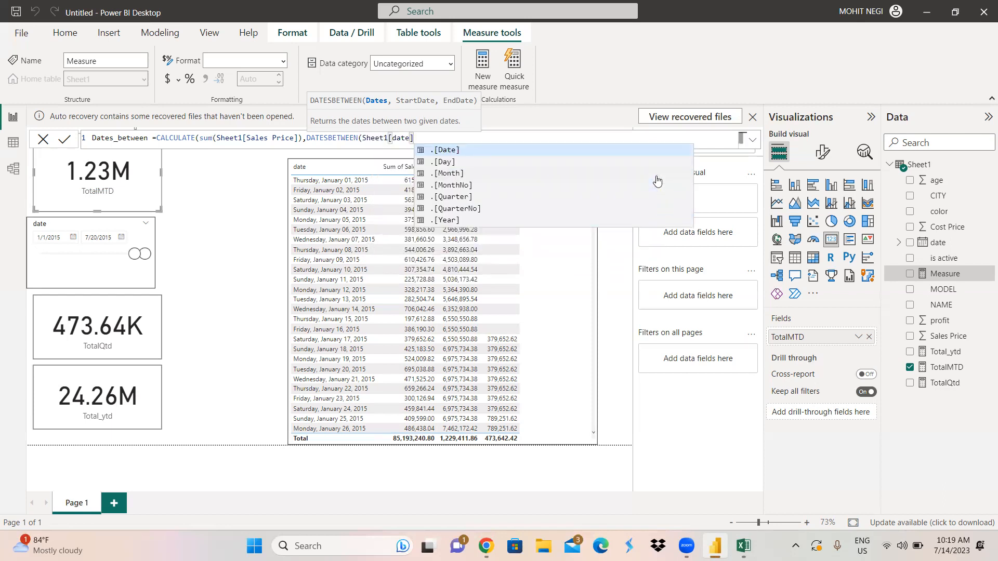
{"action": "type", "text": ","}
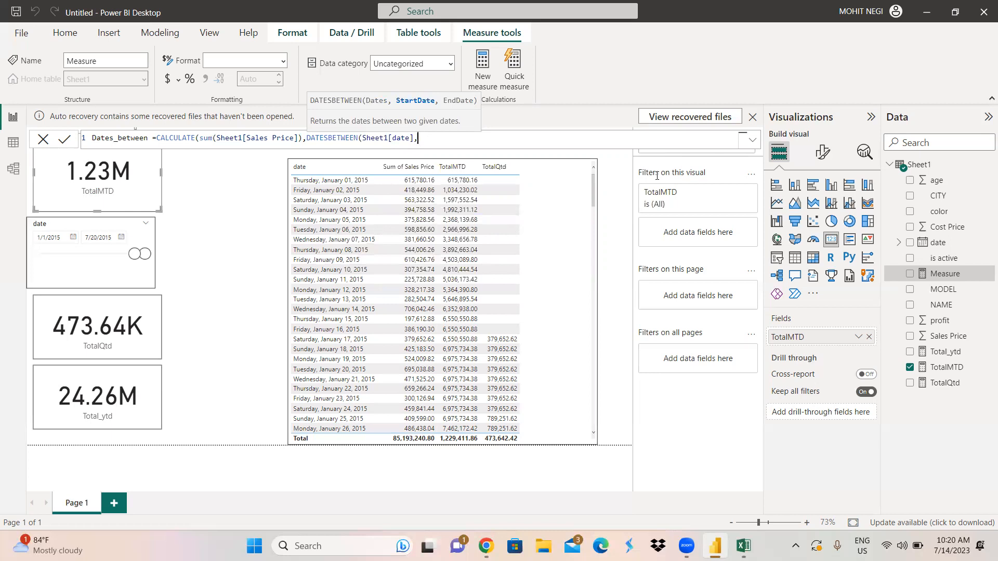
Step: Enter date(2014,7,1) as the start date of the DATESBETWEEN filter
{"action": "type", "text": "da"}
{"action": "type", "text": "ye"}
{"action": "key", "text": "BackSpace"}
{"action": "key", "text": "BackSpace"}
{"action": "type", "text": "t"}
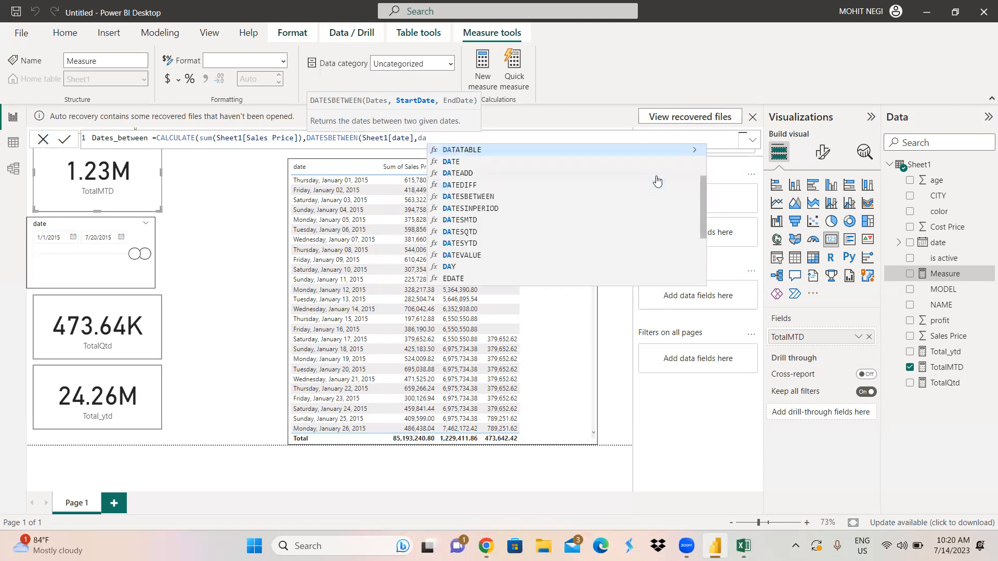
{"action": "type", "text": "e"}
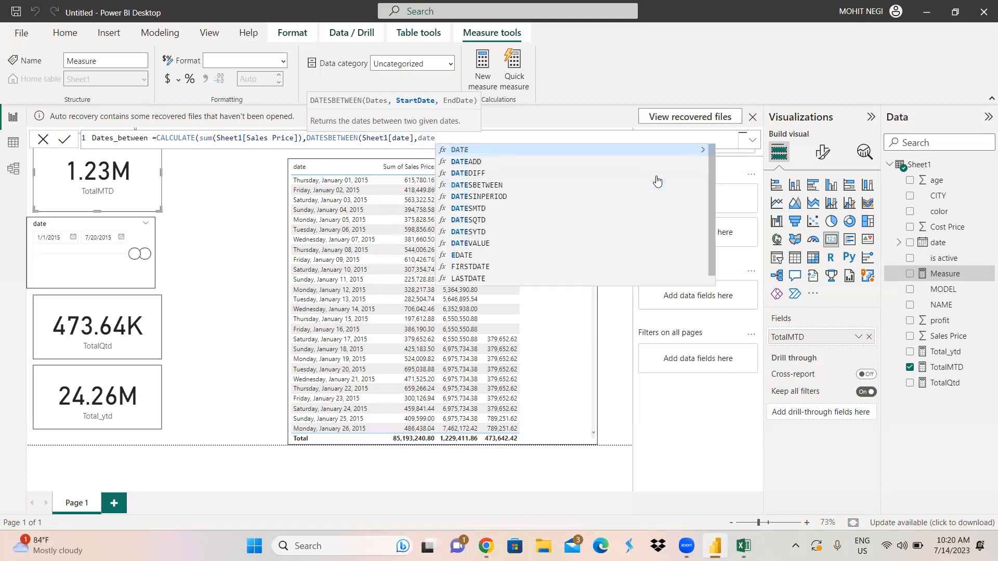
{"action": "type", "text": "("}
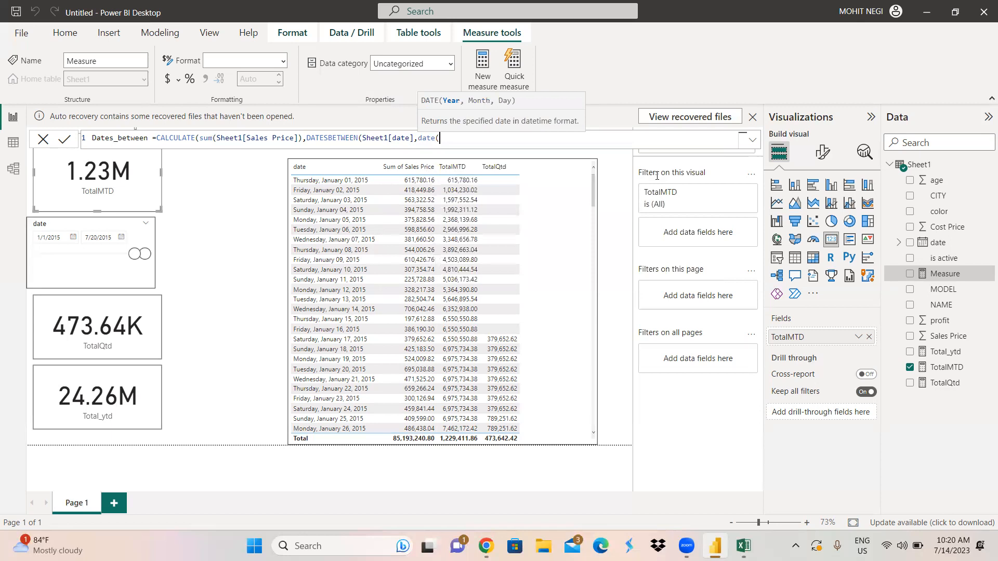
{"action": "type", "text": "2014,7.1)"}
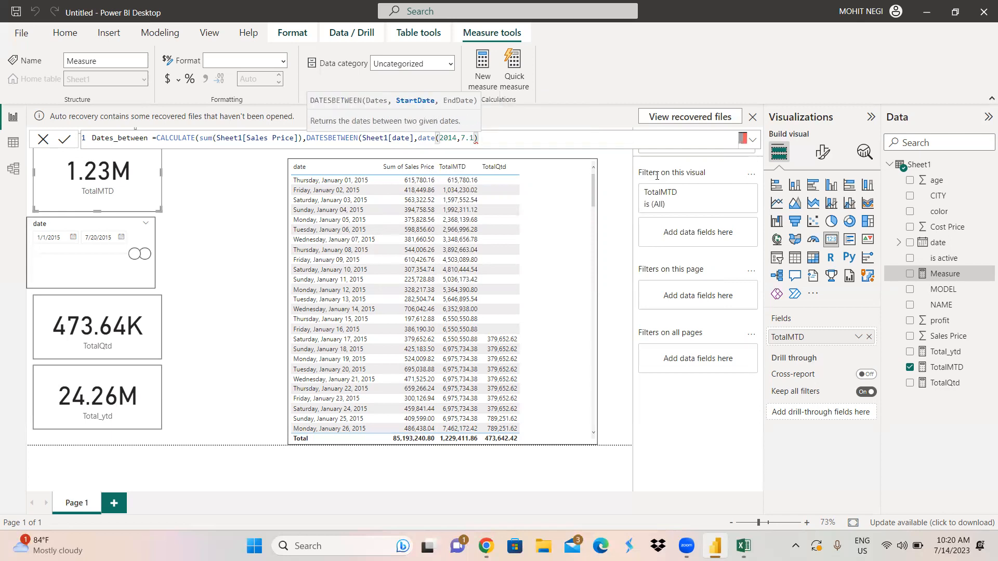
{"action": "key", "text": "BackSpace"}
{"action": "key", "text": "BackSpace"}
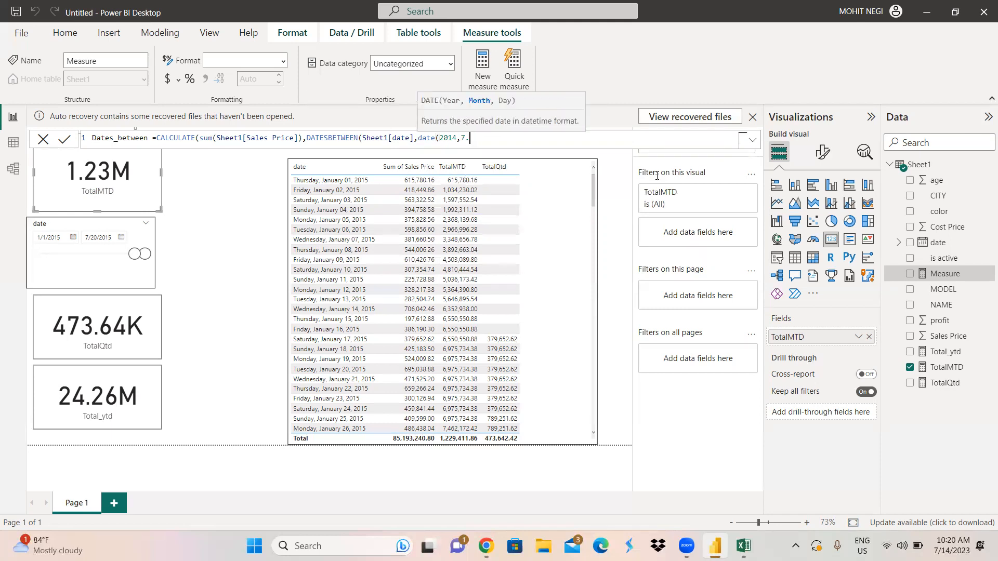
{"action": "type", "text": ",1),"}
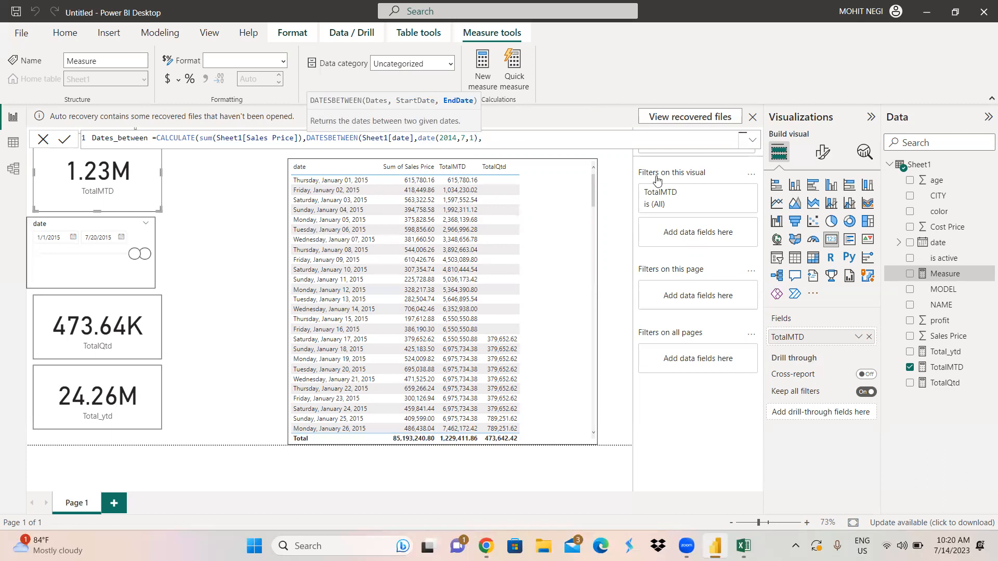
Step: Enter date(2015,7,1) as the DATESBETWEEN end date, close the formula, and commit the Dates_between measure
{"action": "type", "text": "date("}
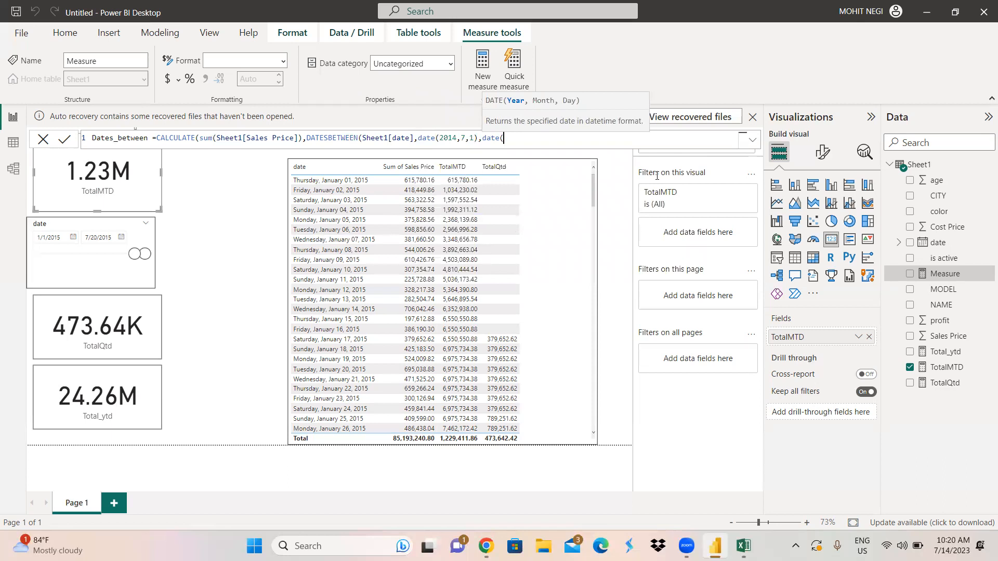
{"action": "type", "text": "2015,7,1)"}
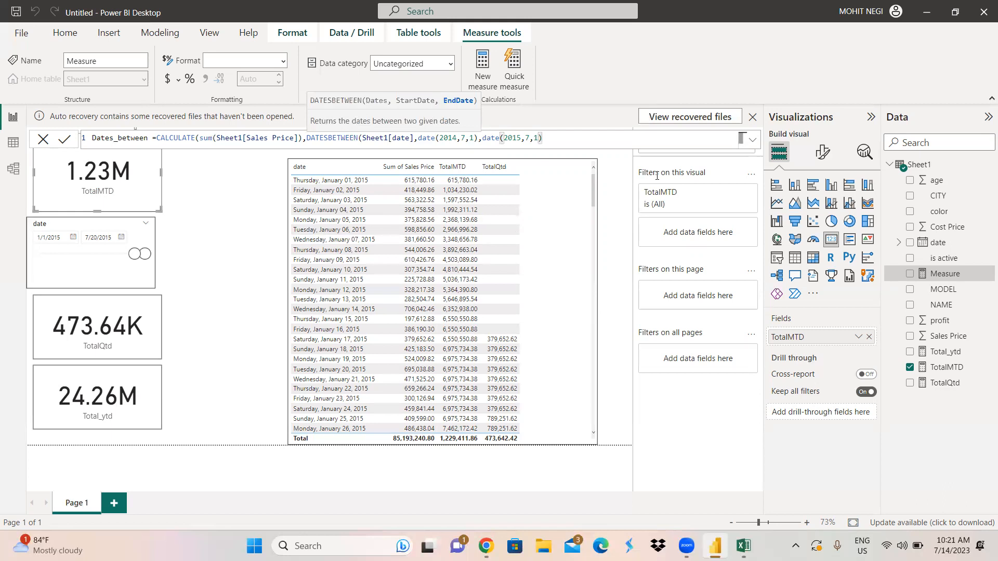
{"action": "type", "text": ")"}
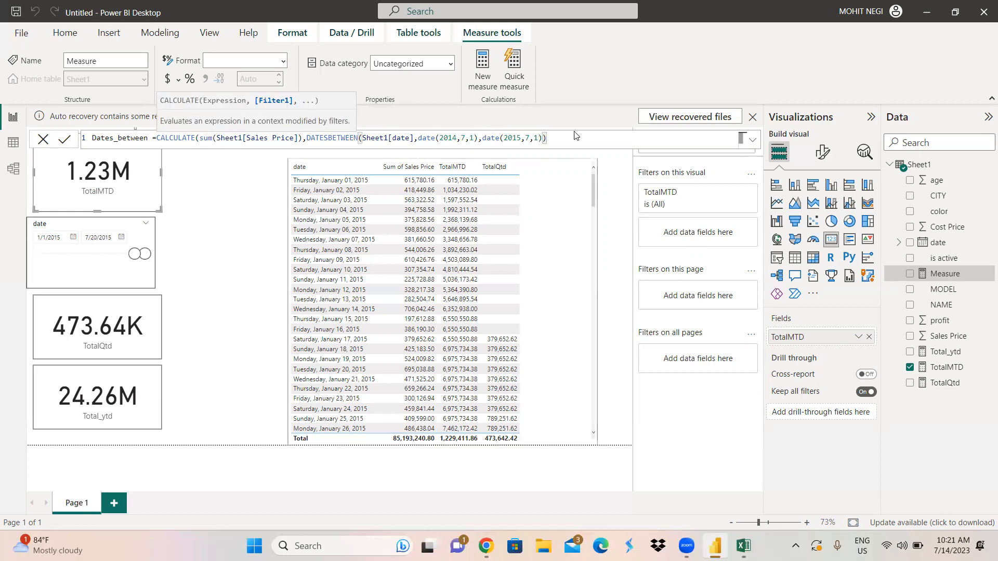
{"action": "left_click", "coordinate": [64, 141]}
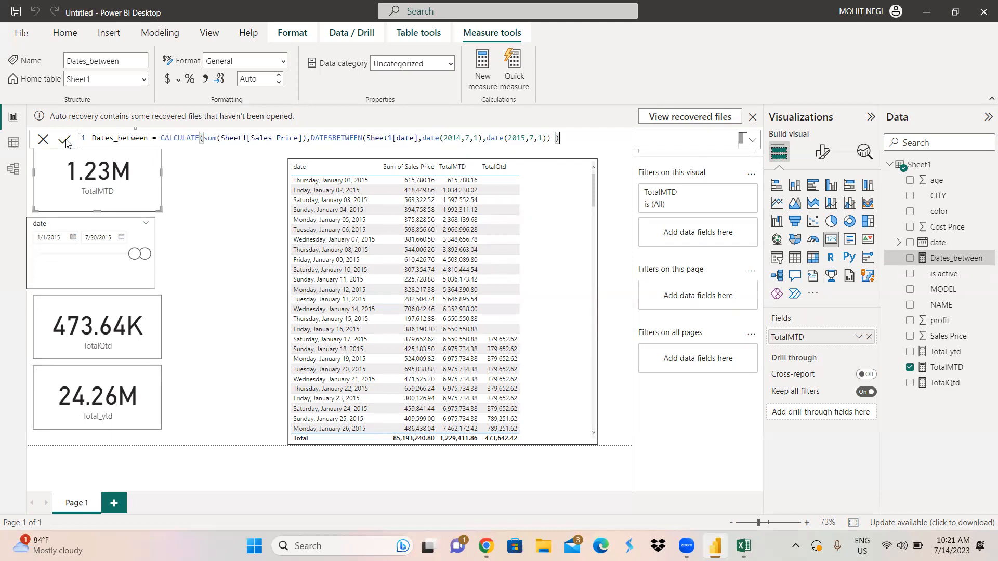
Step: Shift the Total_ytd card slightly down and place a copy of it just right of the TotalMTD card
{"action": "left_click", "coordinate": [41, 379]}
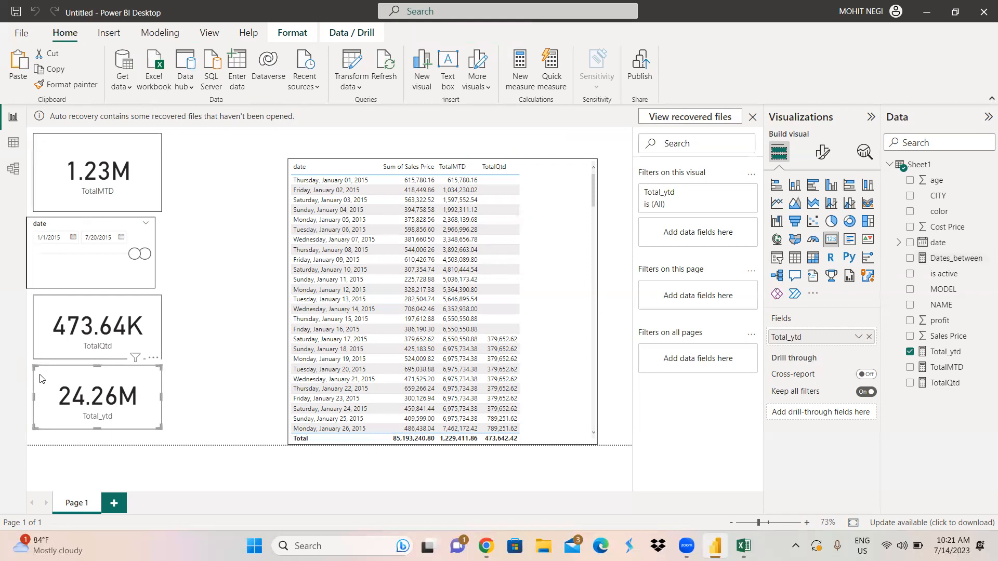
{"action": "mouse_move", "coordinate": [41, 379]}
{"action": "left_mouse_down"}
{"action": "mouse_move", "coordinate": [288, 300]}
{"action": "mouse_move", "coordinate": [233, 193]}
{"action": "mouse_move", "coordinate": [65, 394]}
{"action": "mouse_move", "coordinate": [47, 443]}
{"action": "mouse_move", "coordinate": [56, 392]}
{"action": "mouse_move", "coordinate": [47, 384]}
{"action": "left_mouse_up"}
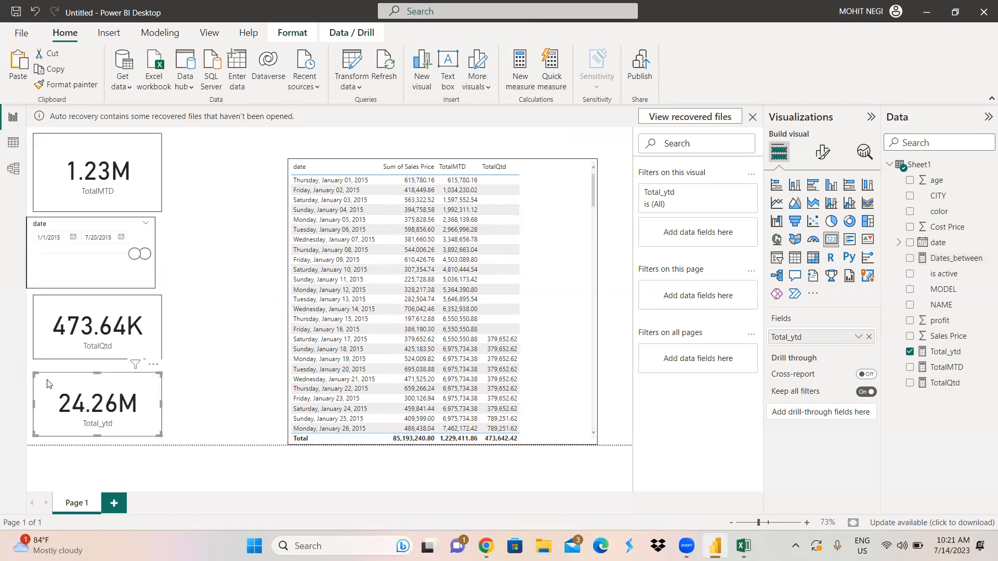
{"action": "key", "text": "ctrl+c"}
{"action": "key", "text": "ctrl+v"}
{"action": "left_click_drag", "start_coordinate": [46, 383], "coordinate": [174, 149]}
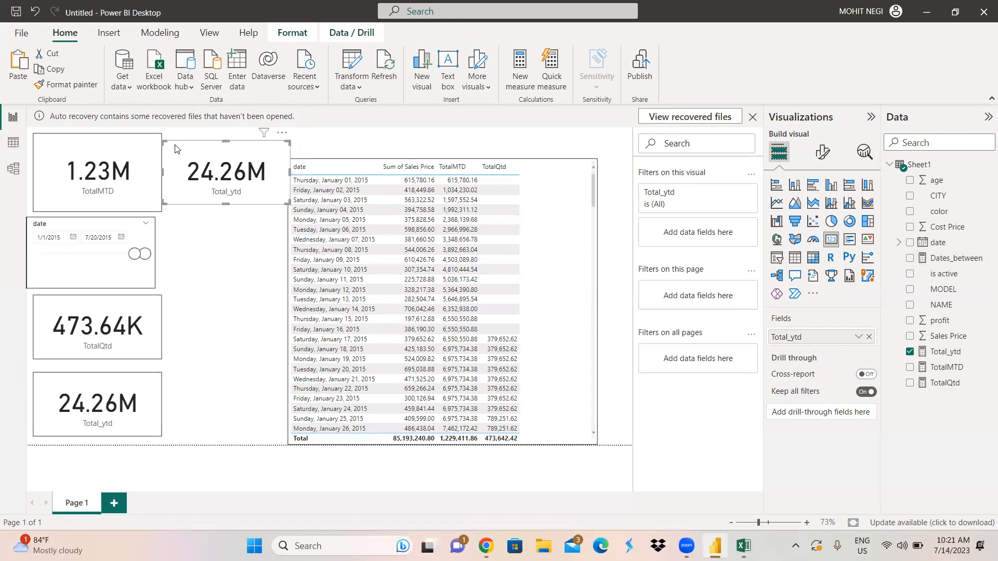
Step: Replace the Total_ytd field in the copied card with the Dates_between measure
{"action": "left_click", "coordinate": [868, 337]}
{"action": "left_click_drag", "start_coordinate": [956, 265], "coordinate": [838, 341]}
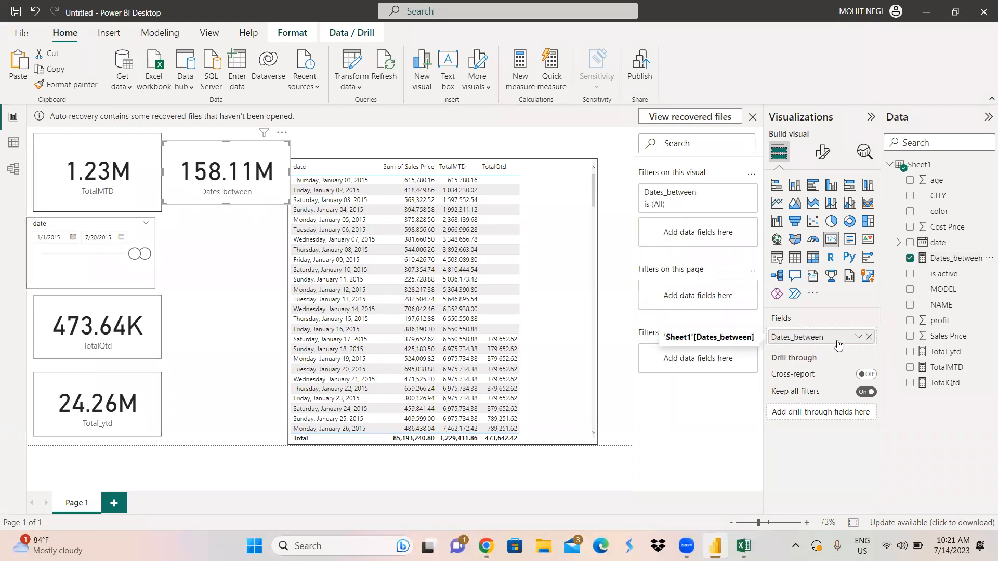